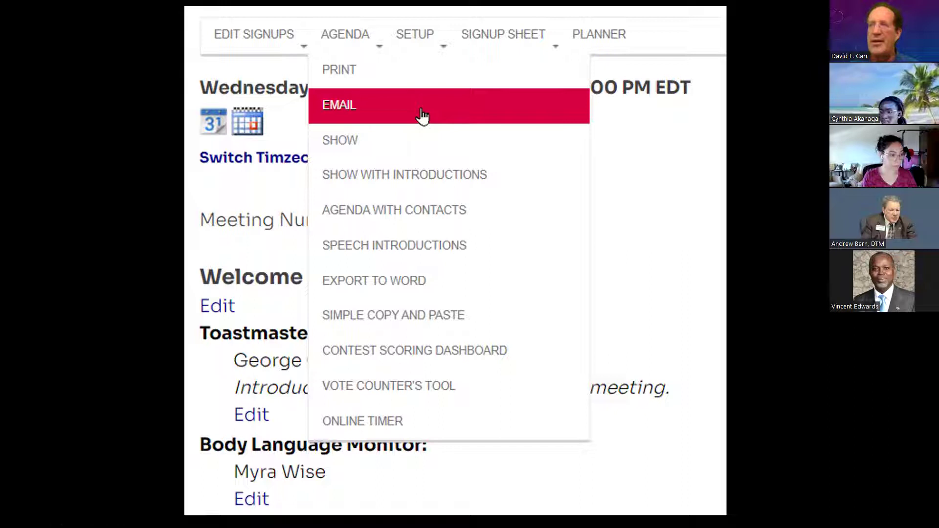
{"action": "left_click", "coordinate": [113, 324]}
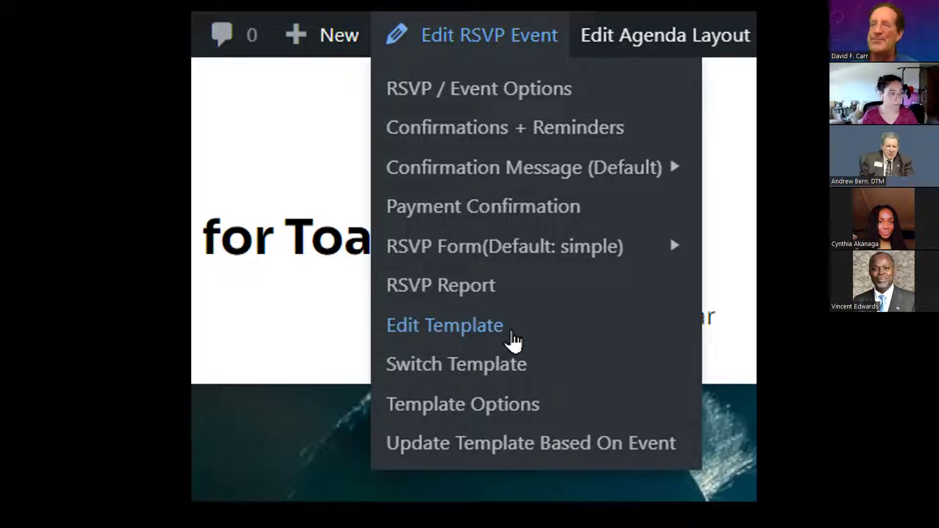
{"action": "left_click", "coordinate": [119, 262]}
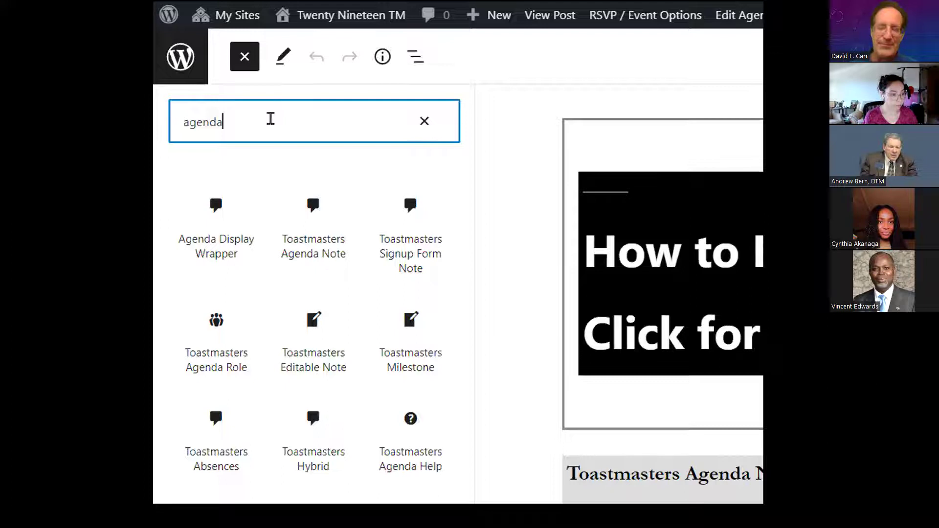
{"action": "left_click", "coordinate": [140, 268]}
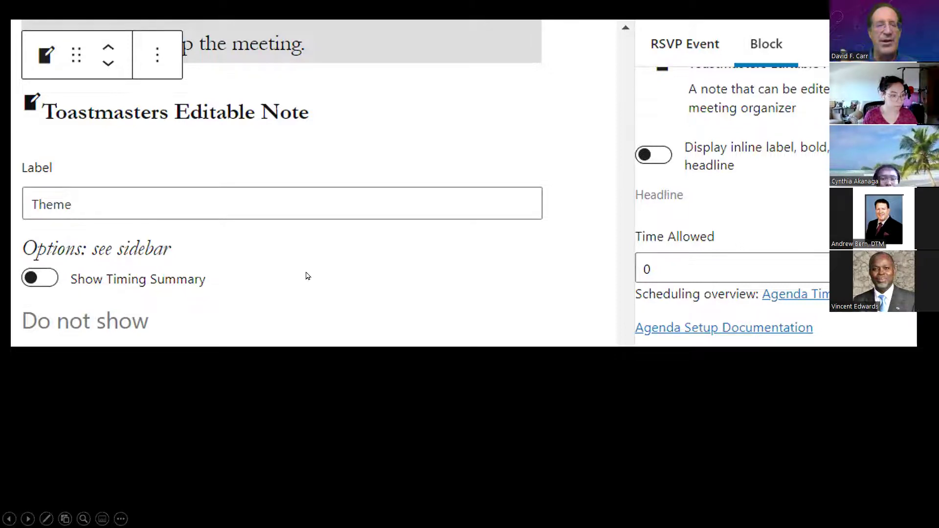
{"action": "key", "text": "Right"}
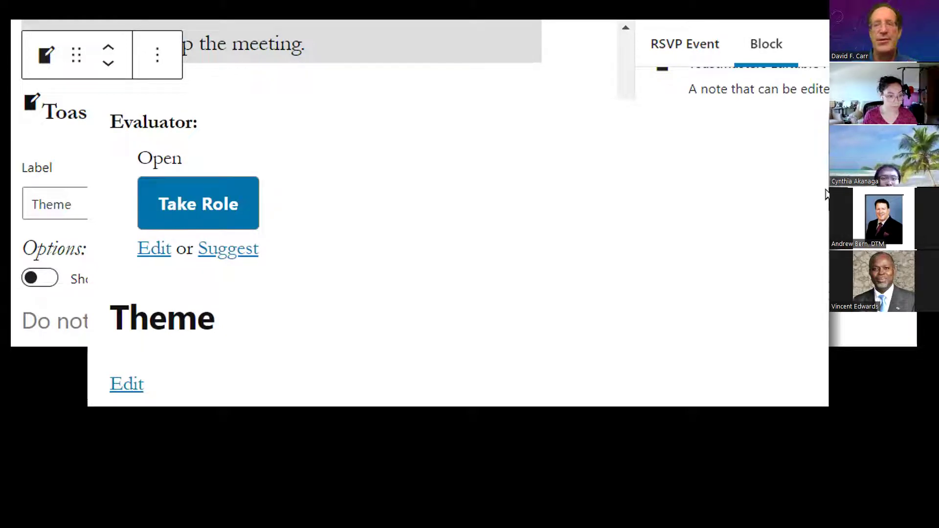
{"action": "key", "text": "Right"}
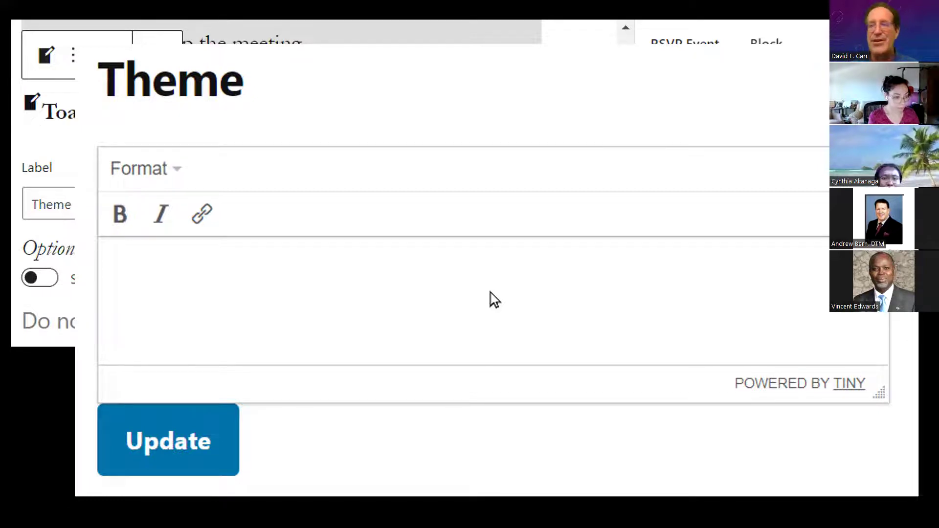
{"action": "left_click", "coordinate": [291, 244]}
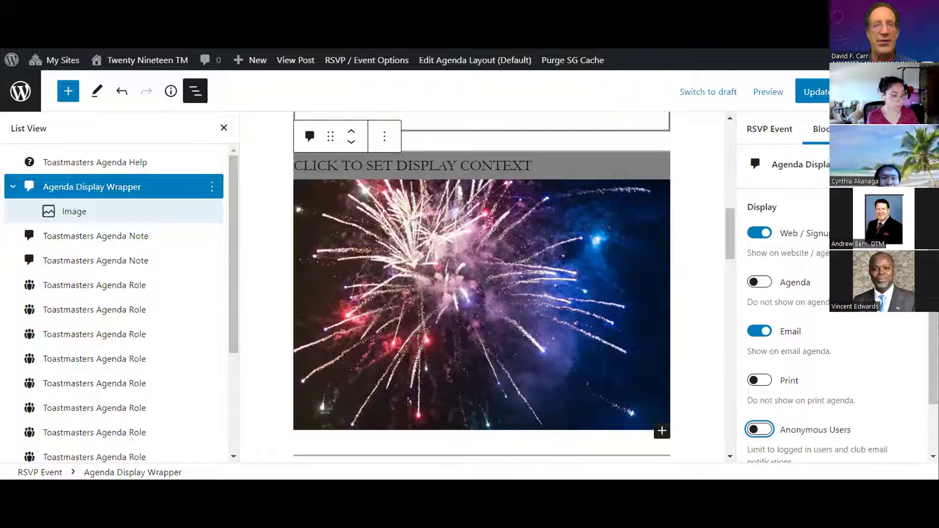
{"action": "left_click", "coordinate": [273, 237]}
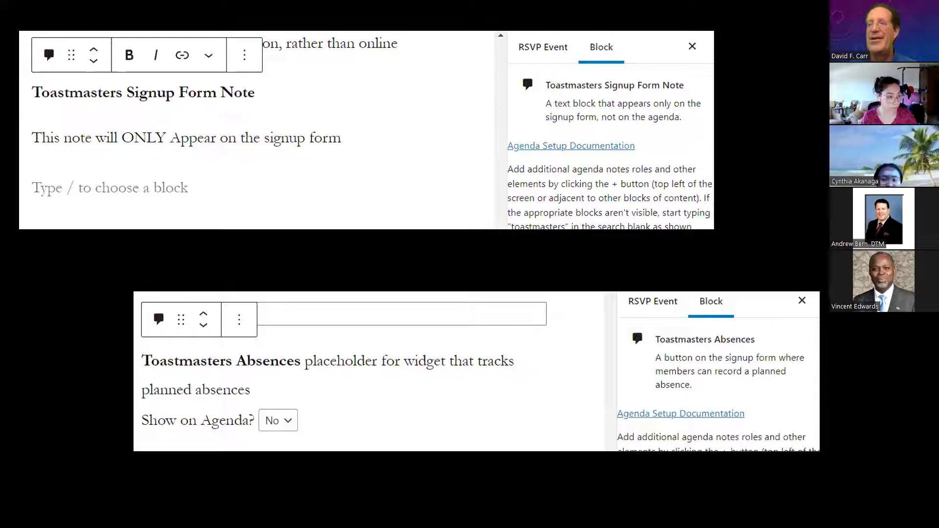
{"action": "left_click", "coordinate": [547, 263]}
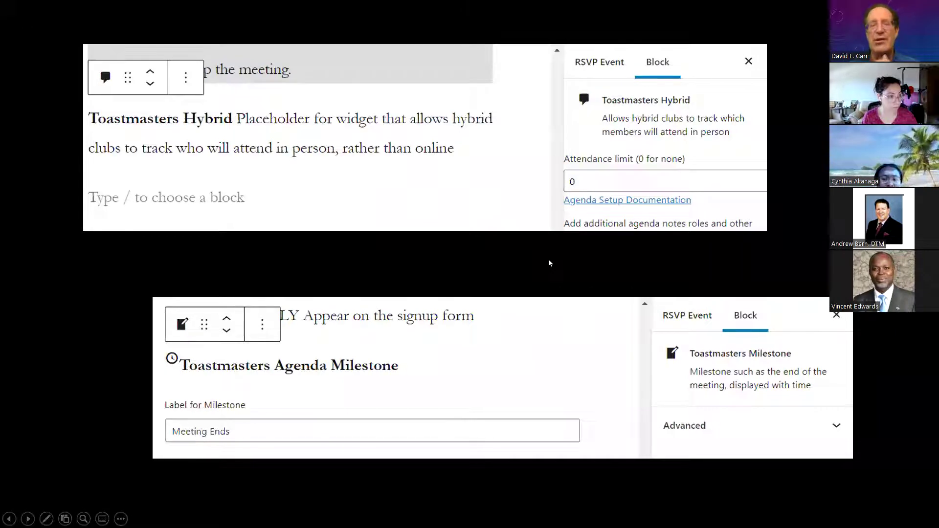
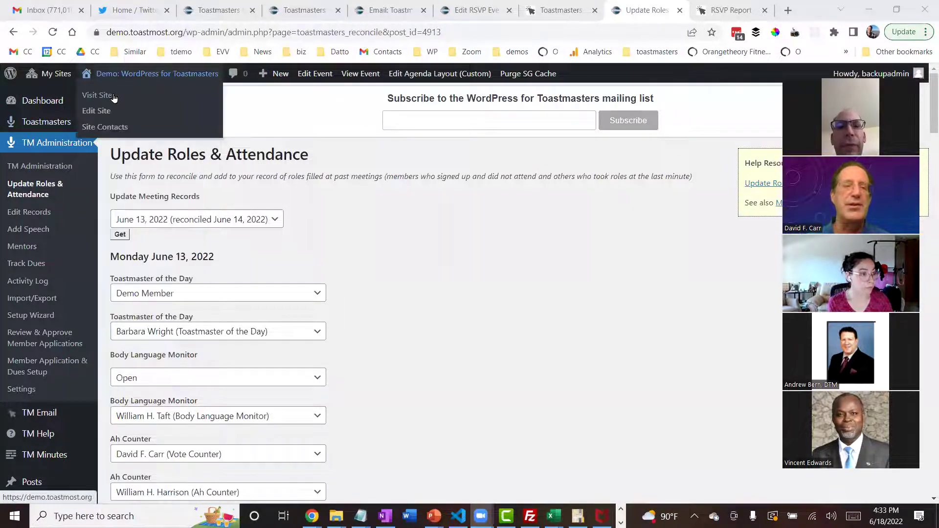
Visit the demo site and open its July 6, 2022 Toastmasters Meeting event for editing.
{"action": "left_click", "coordinate": [112, 97]}
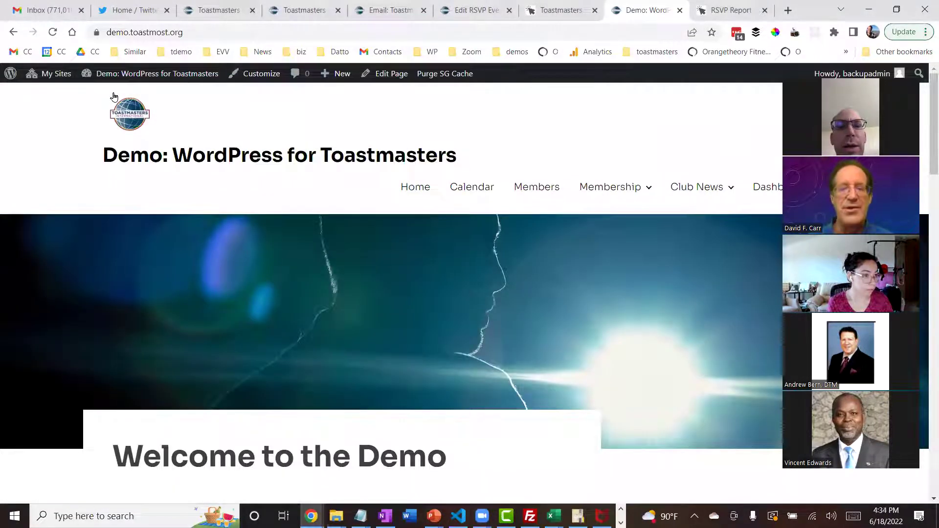
{"action": "scroll", "coordinate": [114, 96], "scroll_direction": "down", "scroll_amount": 7}
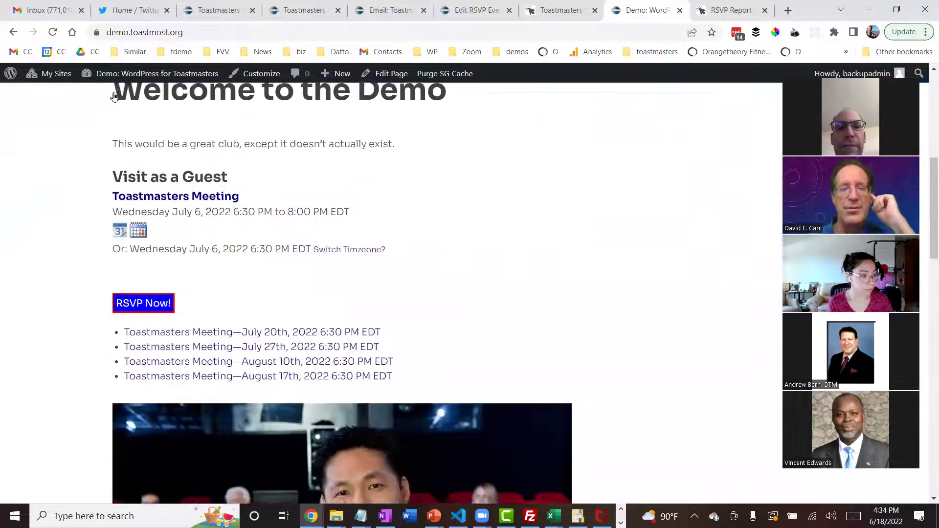
{"action": "scroll", "coordinate": [113, 96], "scroll_direction": "down", "scroll_amount": 2}
{"action": "scroll", "coordinate": [114, 96], "scroll_direction": "up", "scroll_amount": 1}
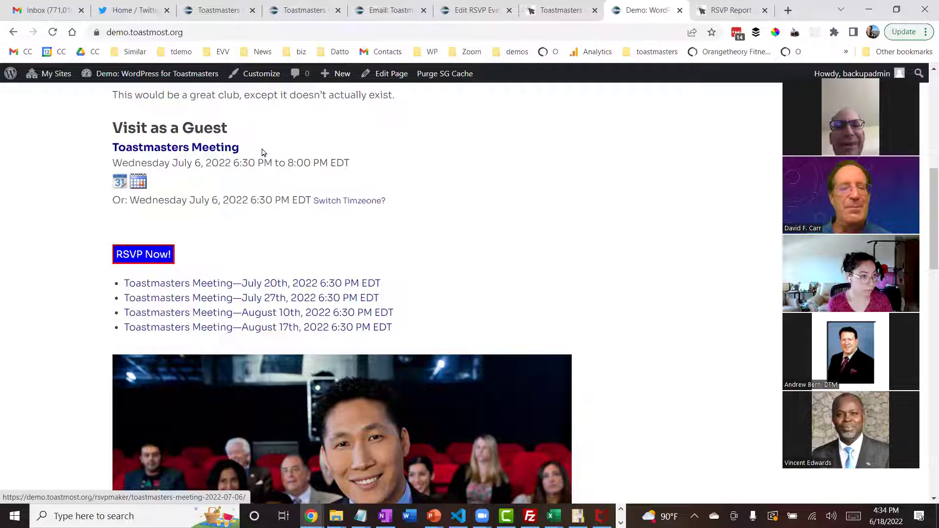
{"action": "left_click", "coordinate": [211, 151]}
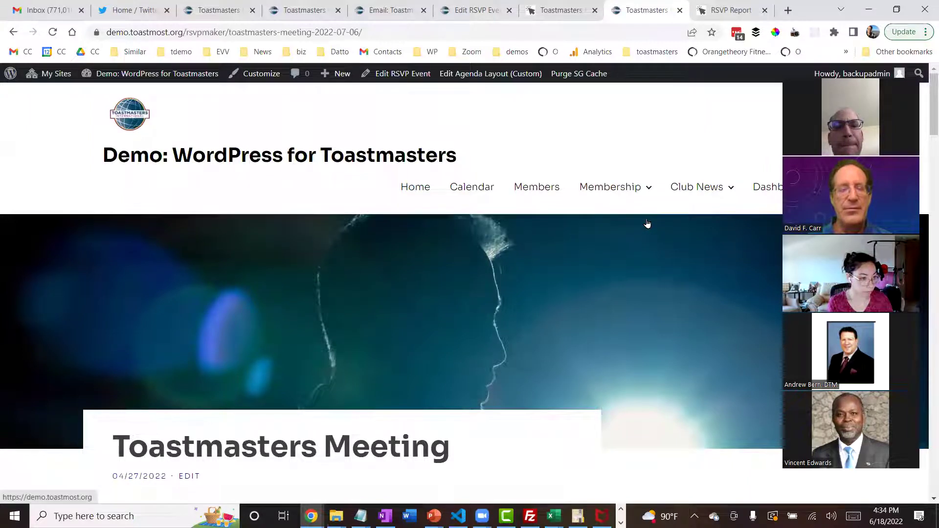
{"action": "left_click_drag", "start_coordinate": [926, 102], "coordinate": [926, 154]}
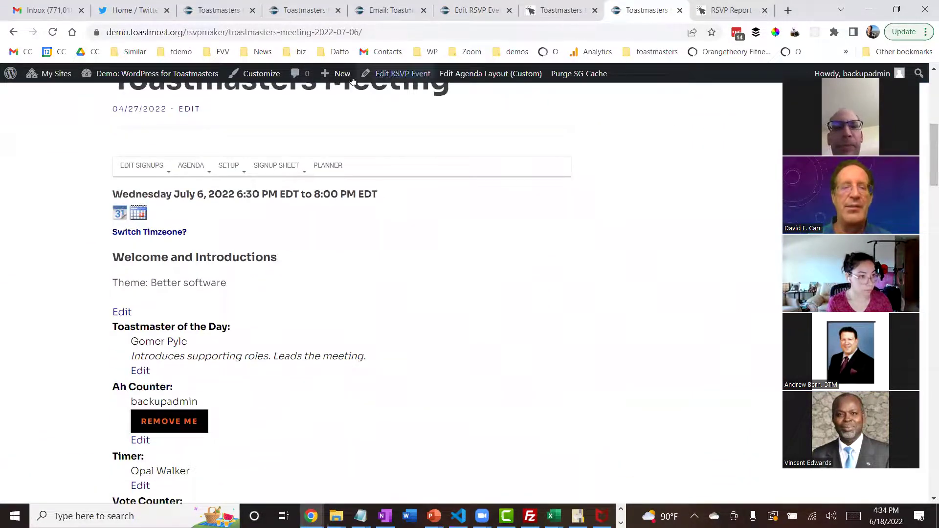
{"action": "mouse_move", "coordinate": [401, 77]}
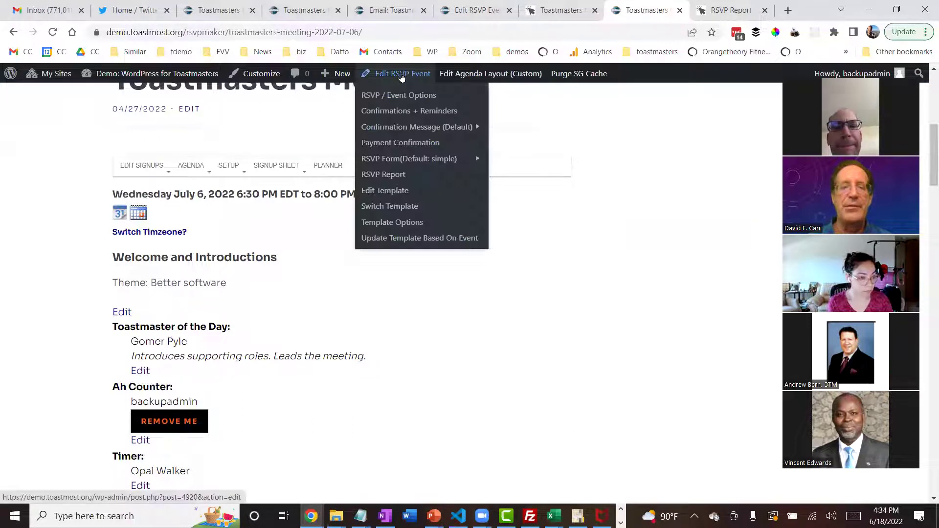
{"action": "left_click", "coordinate": [401, 76]}
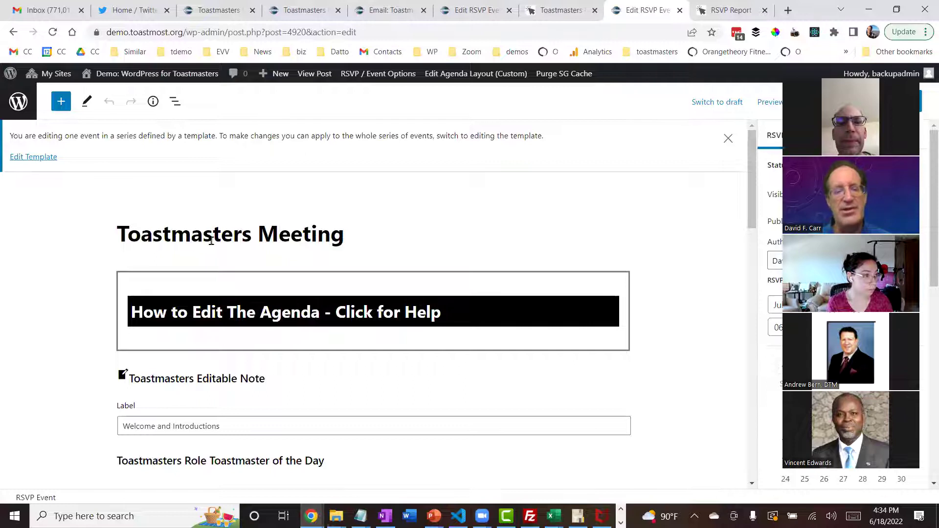
Add an empty paragraph block directly below the Toastmasters Meeting title.
{"action": "left_click", "coordinate": [268, 284]}
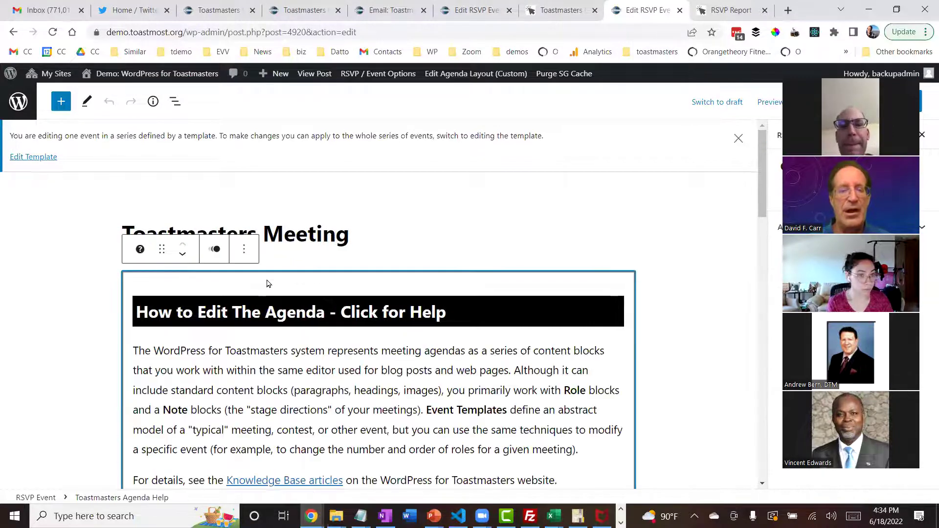
{"action": "left_click", "coordinate": [431, 229]}
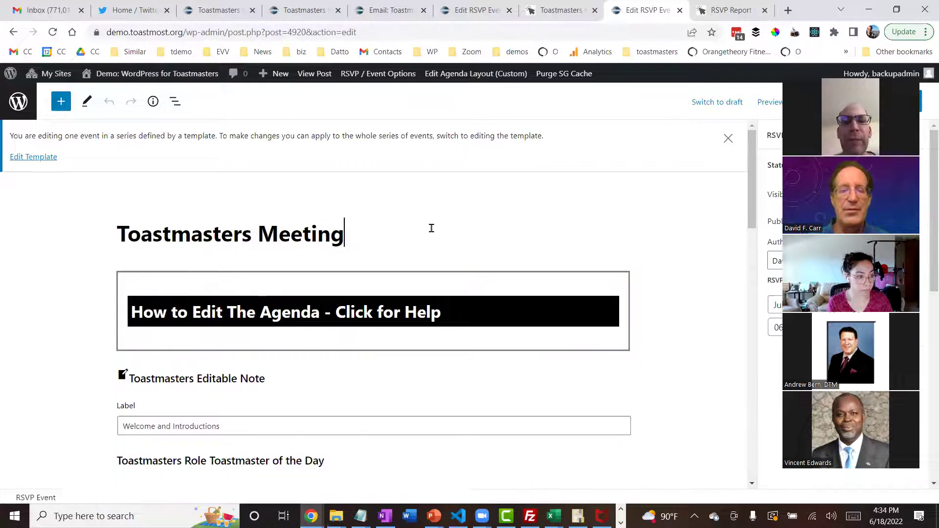
{"action": "key", "text": "Return"}
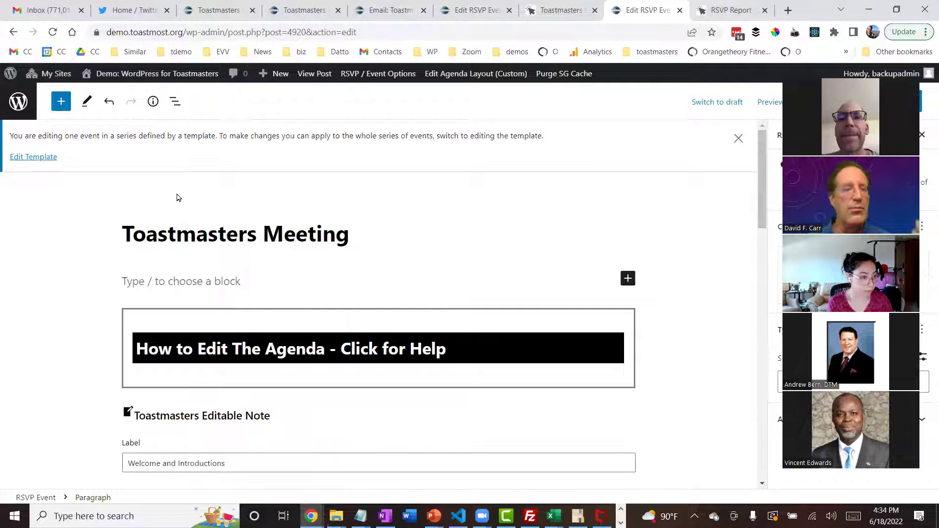
Search the block library for "image".
{"action": "right_click", "coordinate": [62, 103]}
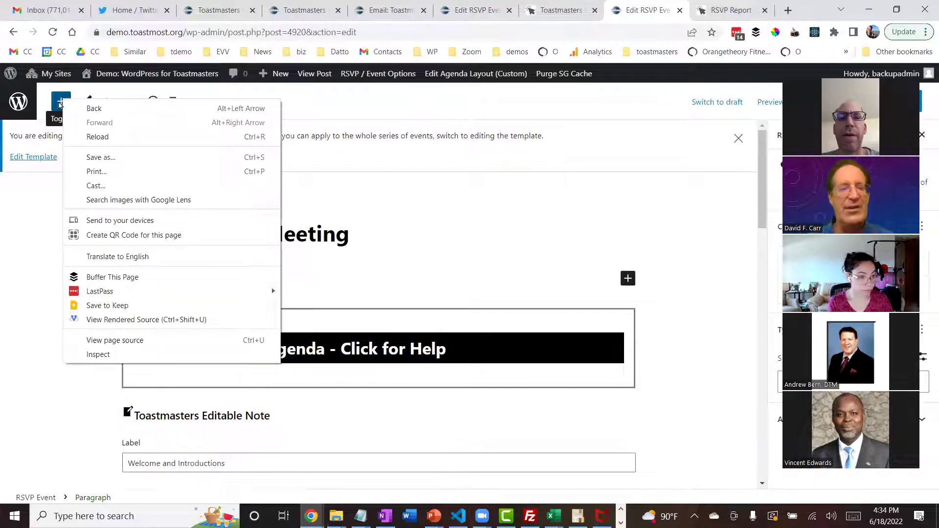
{"action": "left_click", "coordinate": [59, 104]}
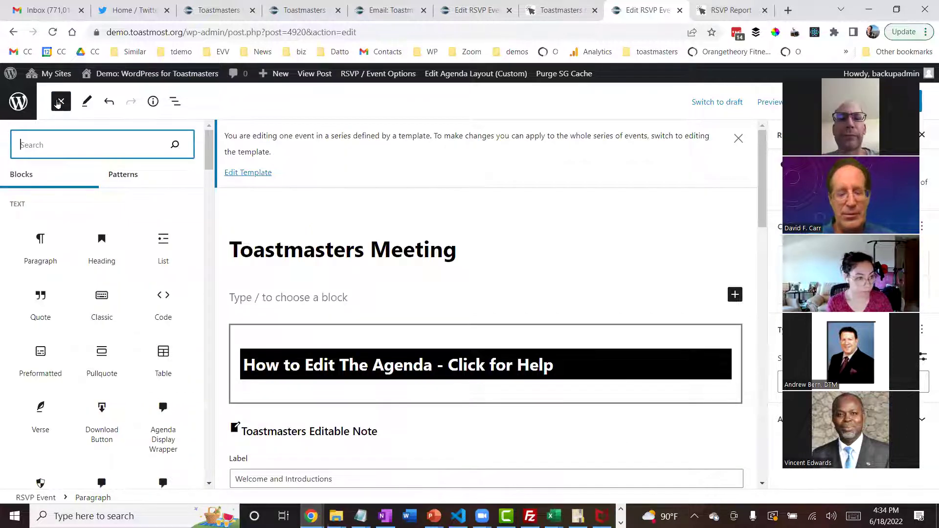
{"action": "type", "text": "ima"}
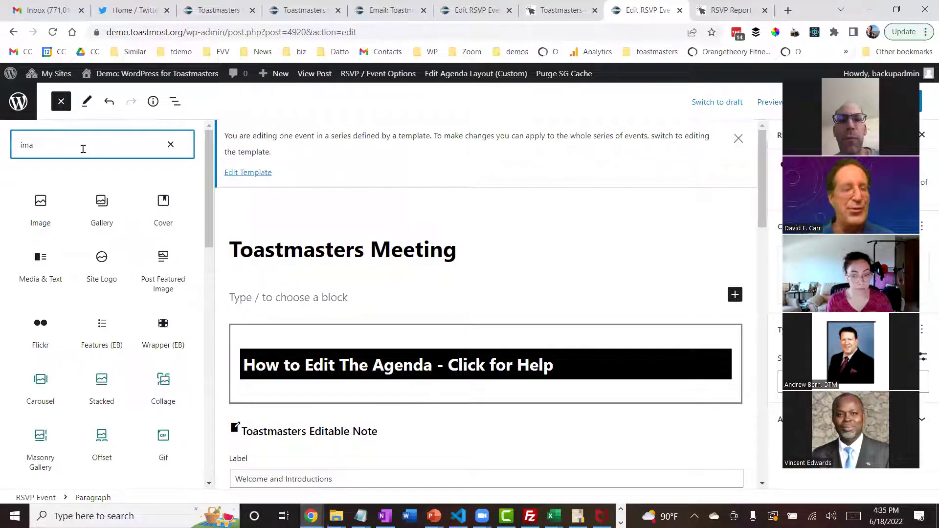
{"action": "type", "text": "ge"}
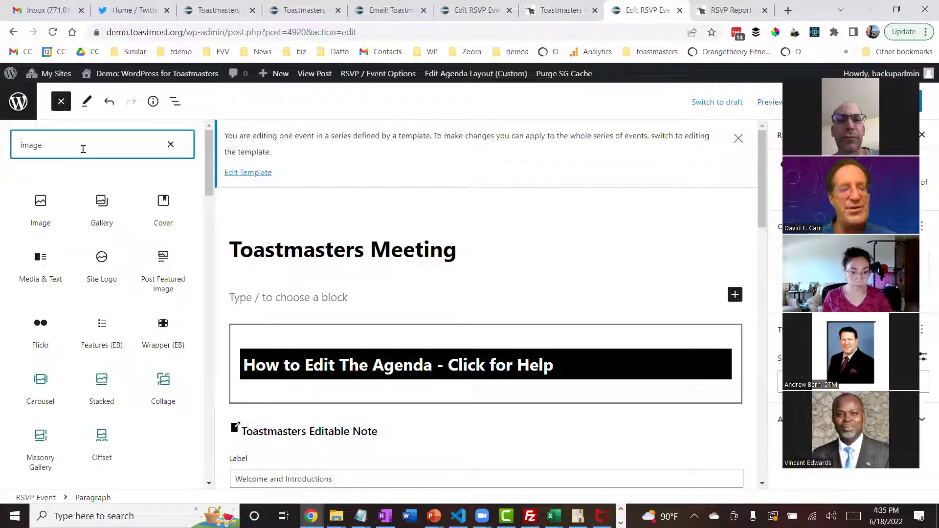
Search the block library for "agenda" and insert a Toastmasters Agenda Role block below the meeting title.
{"action": "key", "text": "BackSpace"}
{"action": "key", "text": "BackSpace"}
{"action": "key", "text": "BackSpace"}
{"action": "key", "text": "BackSpace"}
{"action": "key", "text": "BackSpace"}
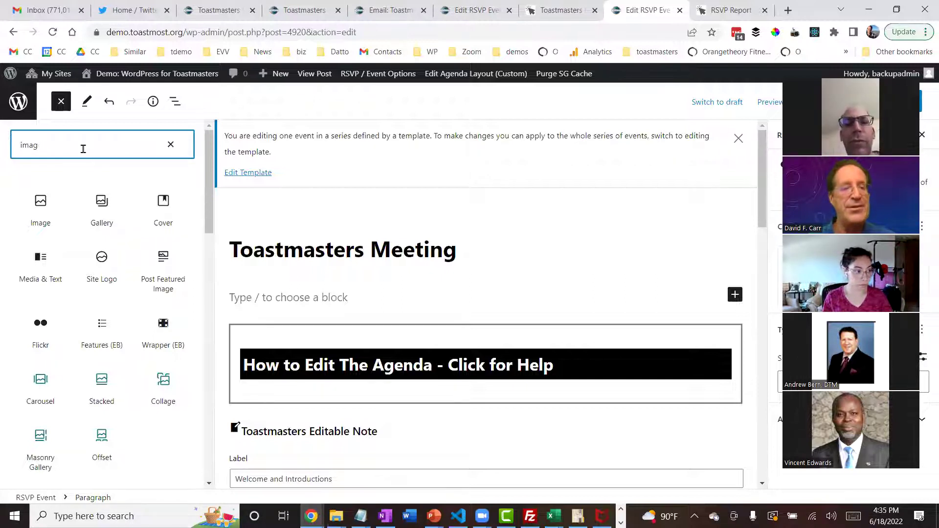
{"action": "type", "text": "agenda"}
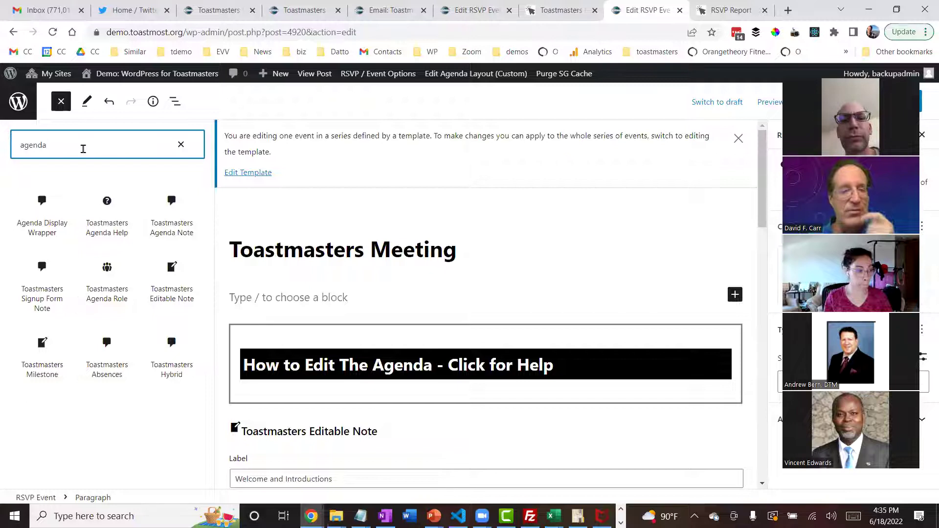
{"action": "mouse_move", "coordinate": [105, 270]}
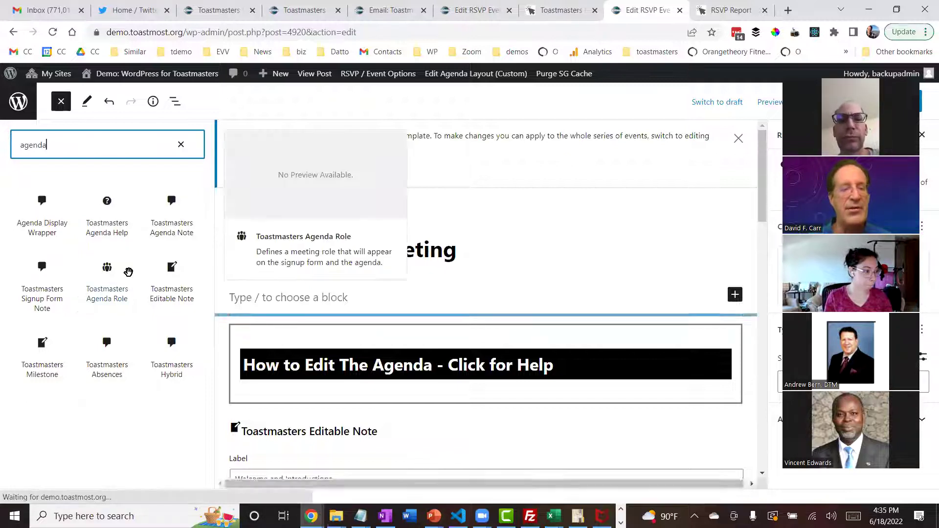
{"action": "left_click", "coordinate": [104, 272]}
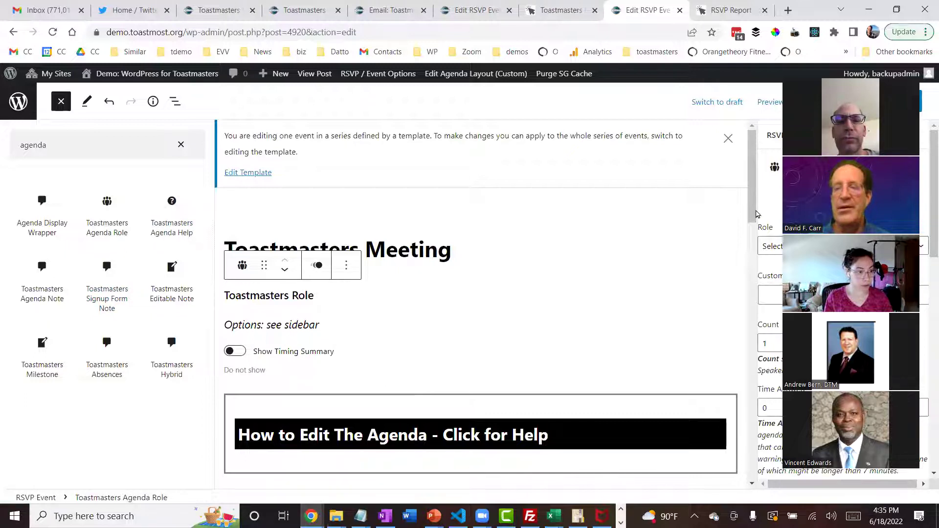
Reduce the browser window from full screen, reposition it, and display the settings of the new agenda role block.
{"action": "left_click", "coordinate": [904, 14]}
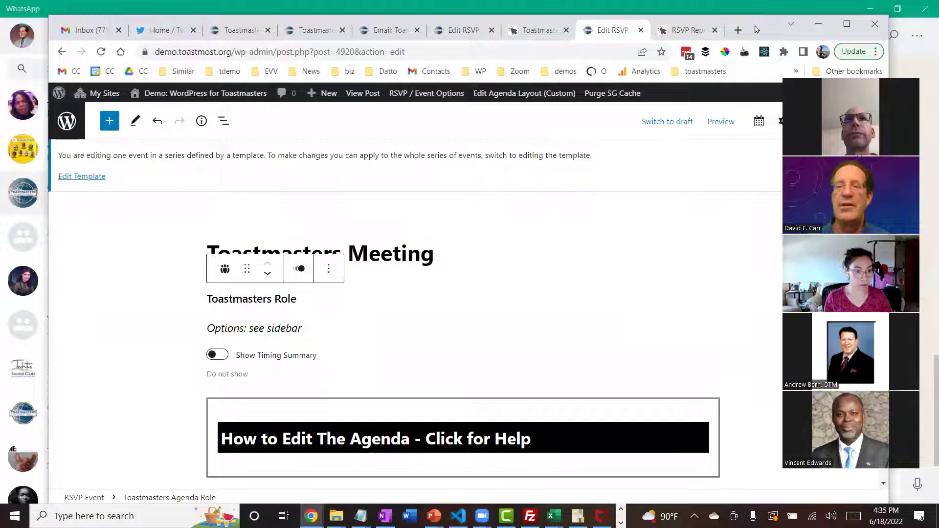
{"action": "left_click_drag", "start_coordinate": [757, 29], "coordinate": [694, 15]}
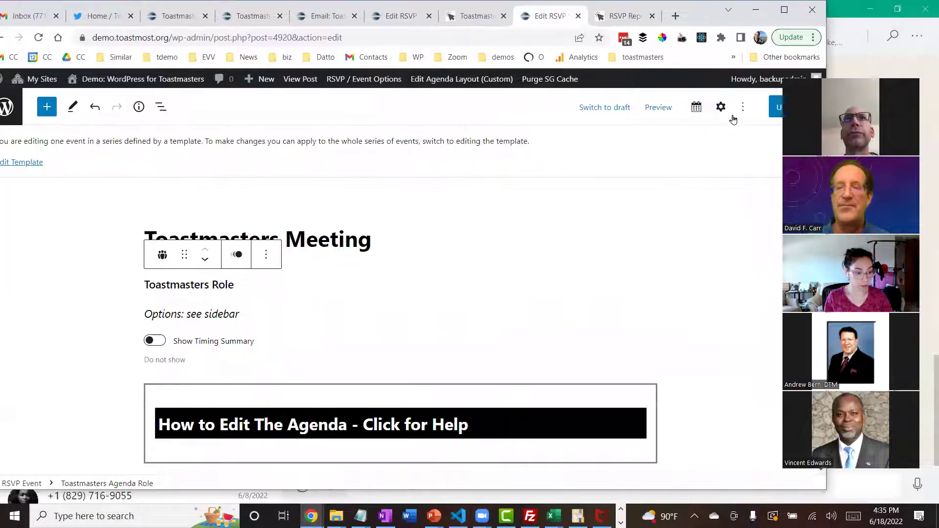
{"action": "left_click", "coordinate": [720, 108]}
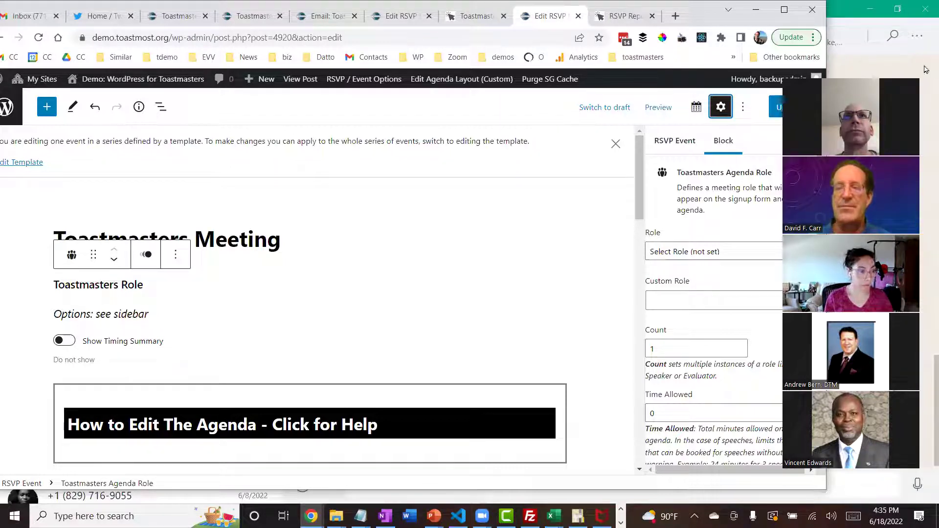
{"action": "left_click", "coordinate": [718, 111]}
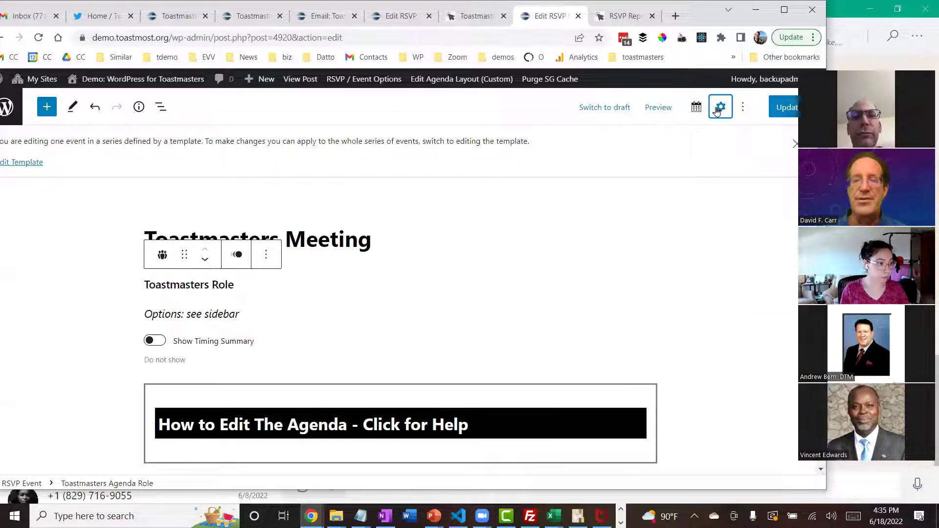
{"action": "left_click", "coordinate": [721, 109]}
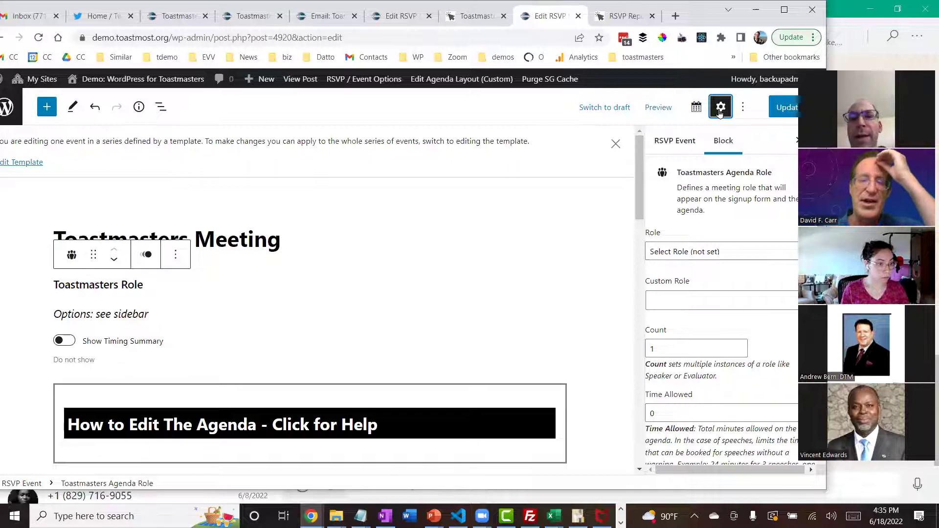
{"action": "left_click", "coordinate": [191, 309]}
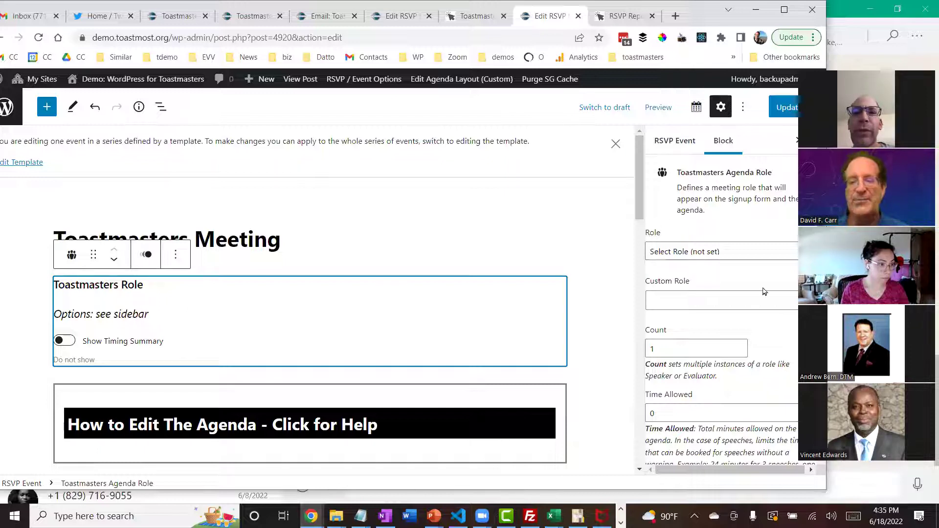
Set the new agenda role block to a custom role named "Quiz Master".
{"action": "left_click", "coordinate": [773, 255]}
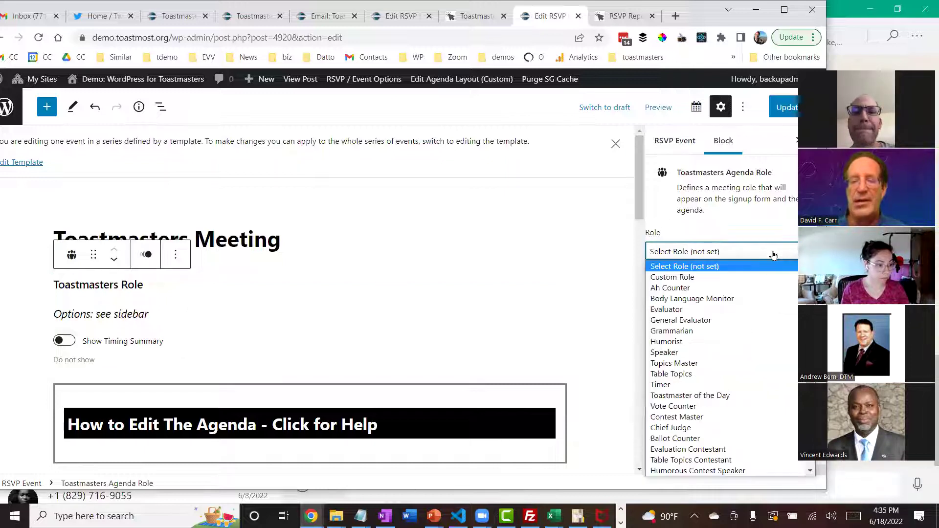
{"action": "left_click", "coordinate": [719, 278]}
{"action": "left_click", "coordinate": [692, 301]}
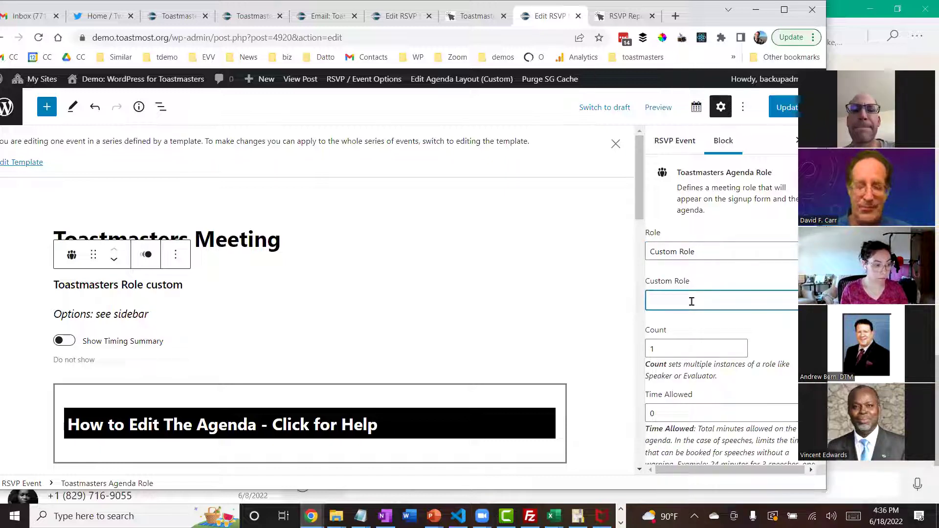
{"action": "type", "text": "Quiz Master"}
Set the Quiz Master role's allowed time to 5 minutes.
{"action": "left_click", "coordinate": [682, 349]}
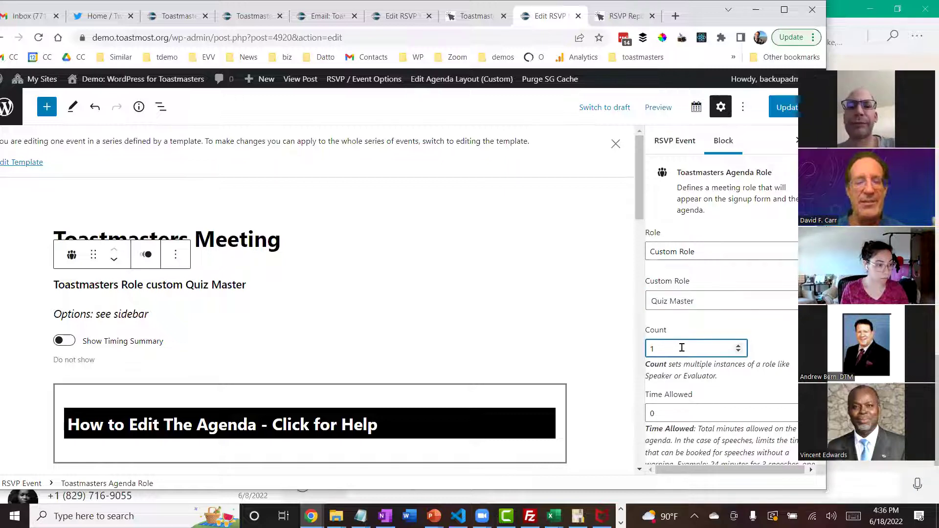
{"action": "left_click", "coordinate": [673, 409]}
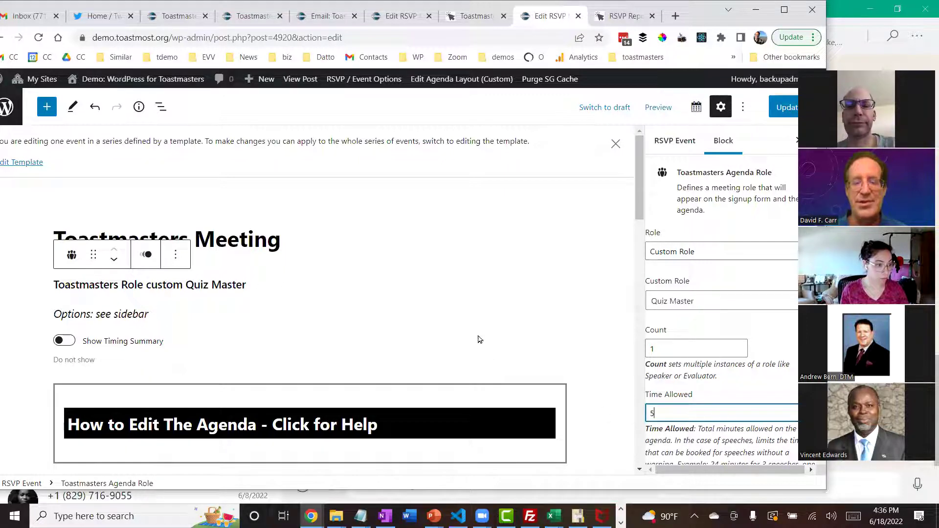
{"action": "left_click", "coordinate": [451, 305]}
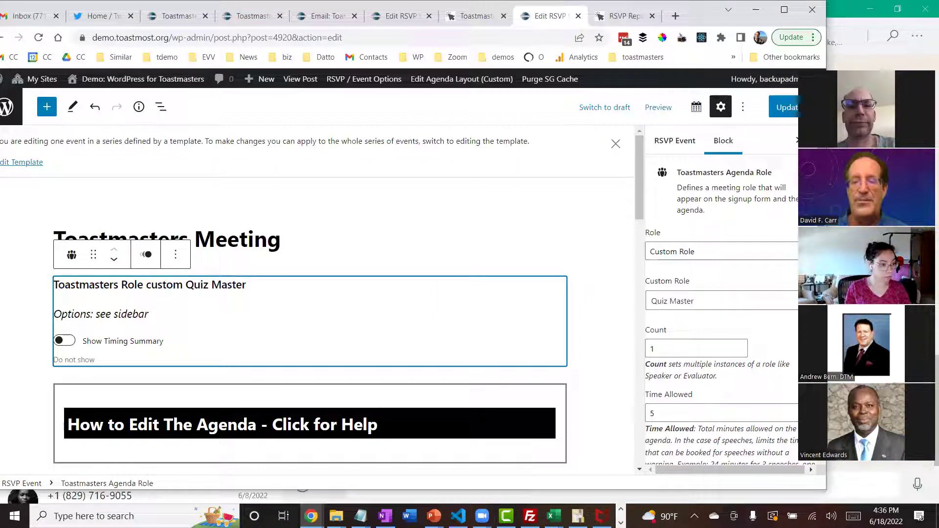
Add the agenda note "Sees what we know." to the Quiz Master role and update the event.
{"action": "scroll", "coordinate": [722, 313], "scroll_direction": "down", "scroll_amount": 5}
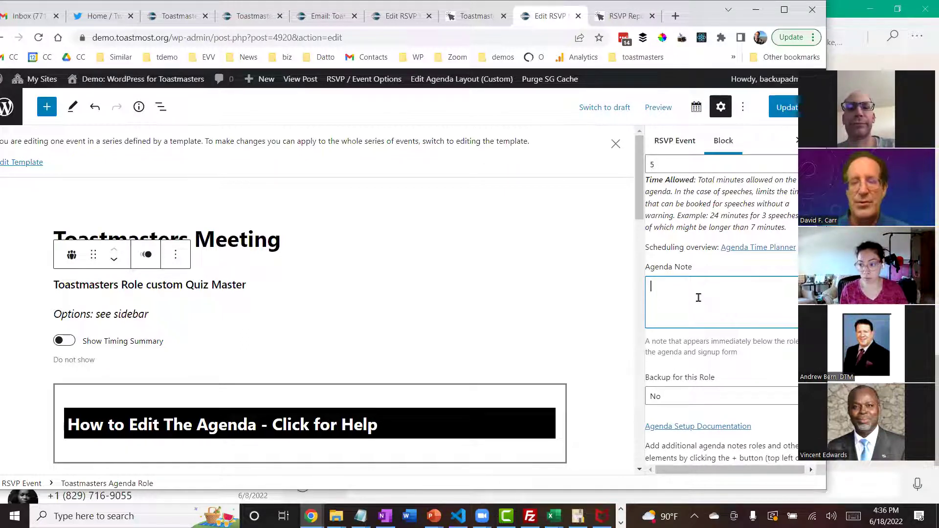
{"action": "type", "text": "S"}
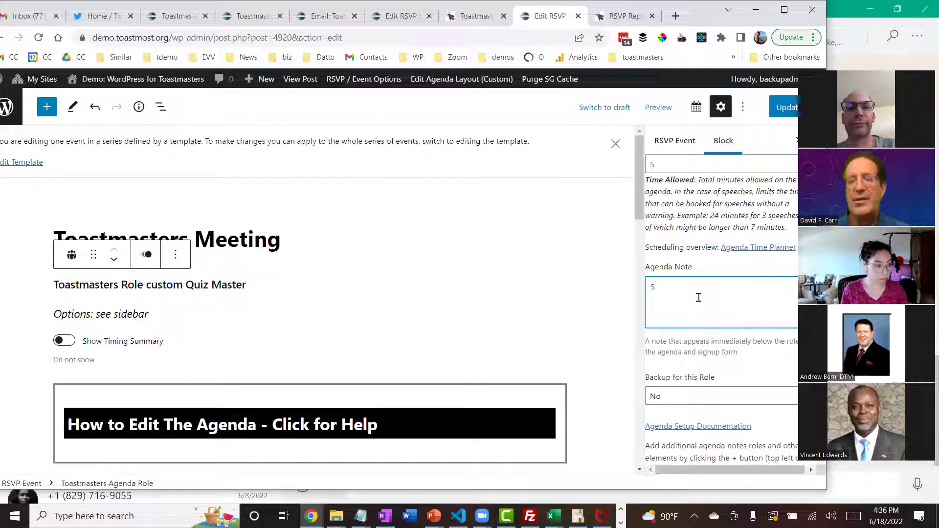
{"action": "type", "text": "Sees what we know."}
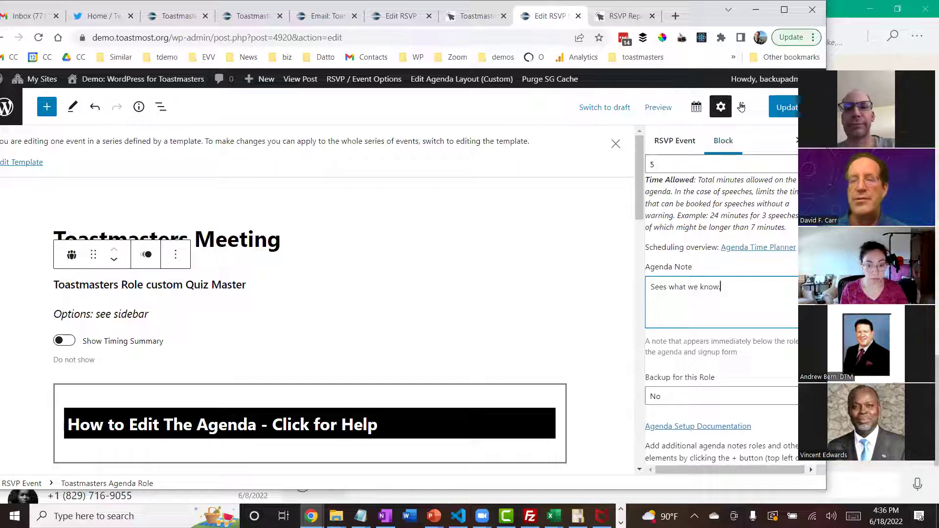
{"action": "left_click", "coordinate": [791, 108]}
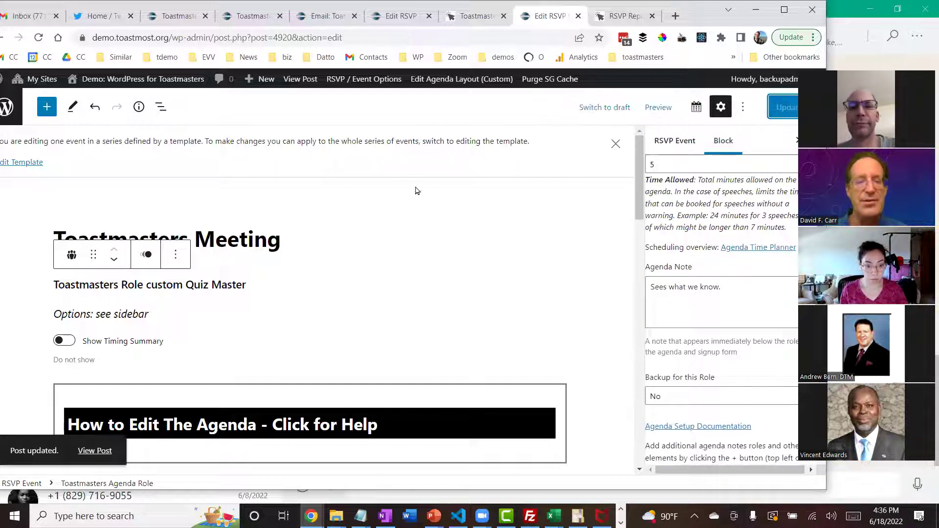
Check the Quiz Master entry on the event's public page, and reopen the event for editing.
{"action": "left_click", "coordinate": [91, 452]}
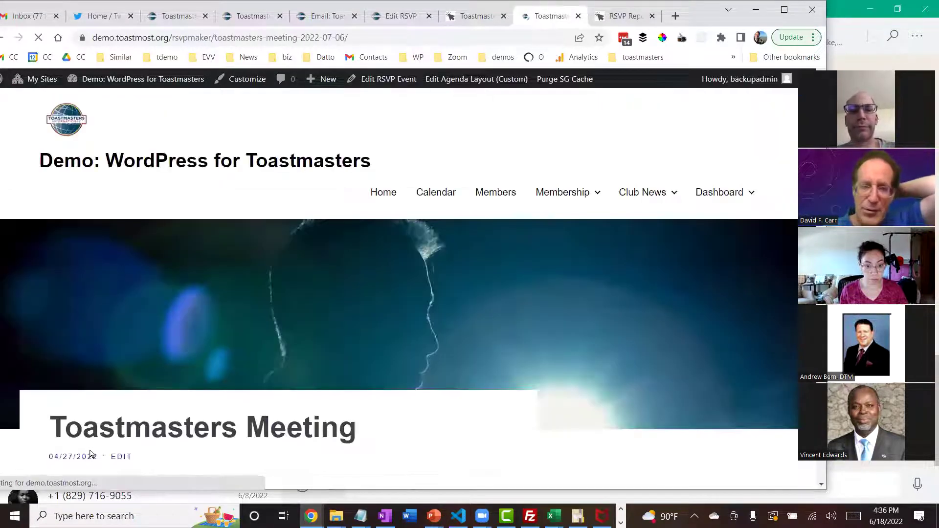
{"action": "scroll", "coordinate": [89, 454], "scroll_direction": "down", "scroll_amount": 5}
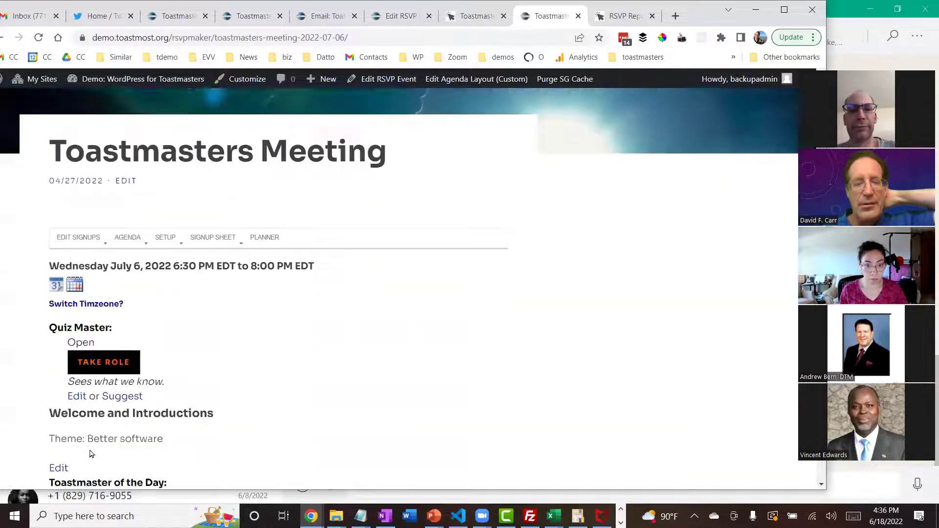
{"action": "scroll", "coordinate": [89, 454], "scroll_direction": "down", "scroll_amount": 2}
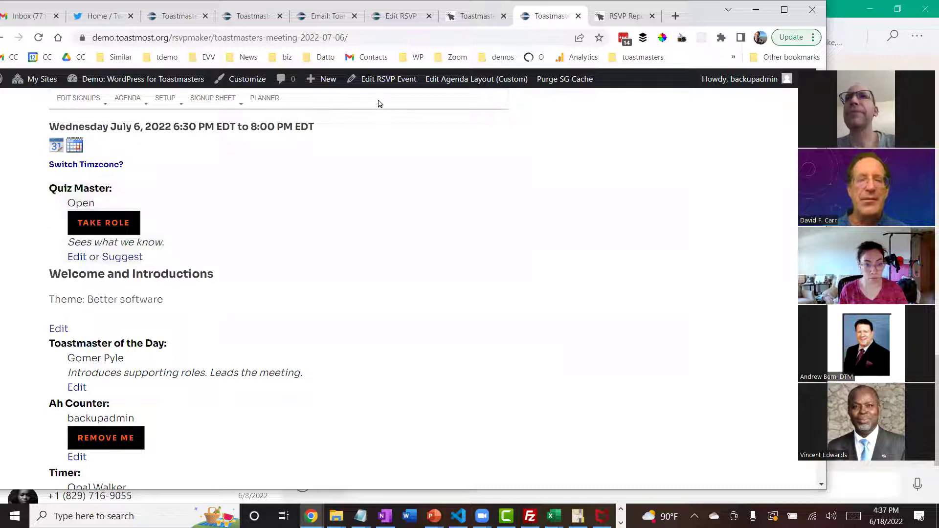
{"action": "left_click", "coordinate": [384, 81]}
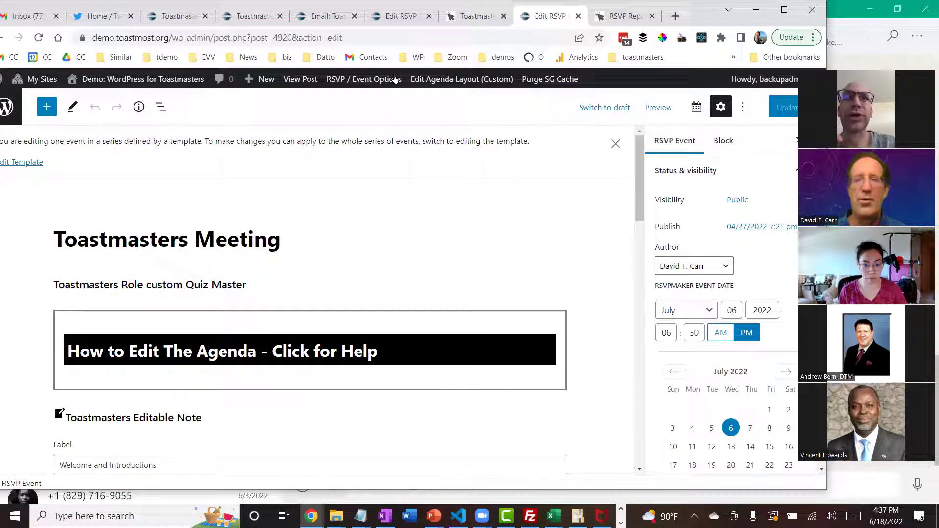
Shift the browser window slightly and open youtube.com in a new tab.
{"action": "left_click_drag", "start_coordinate": [692, 15], "coordinate": [708, 14]}
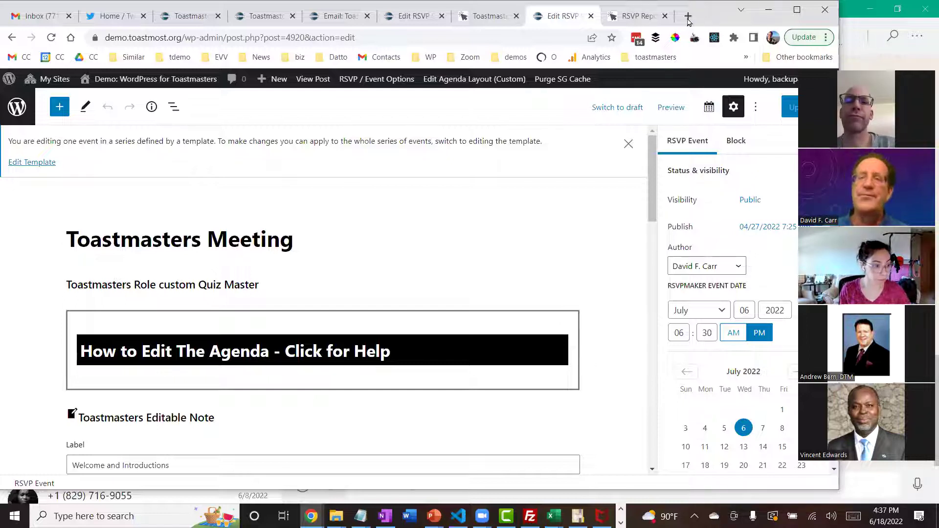
{"action": "left_click", "coordinate": [688, 16]}
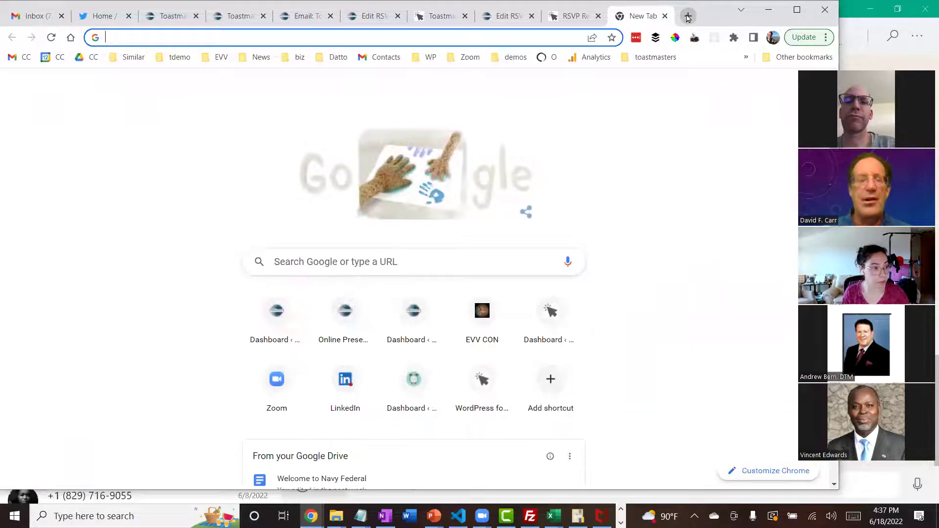
{"action": "type", "text": "youtube.com"}
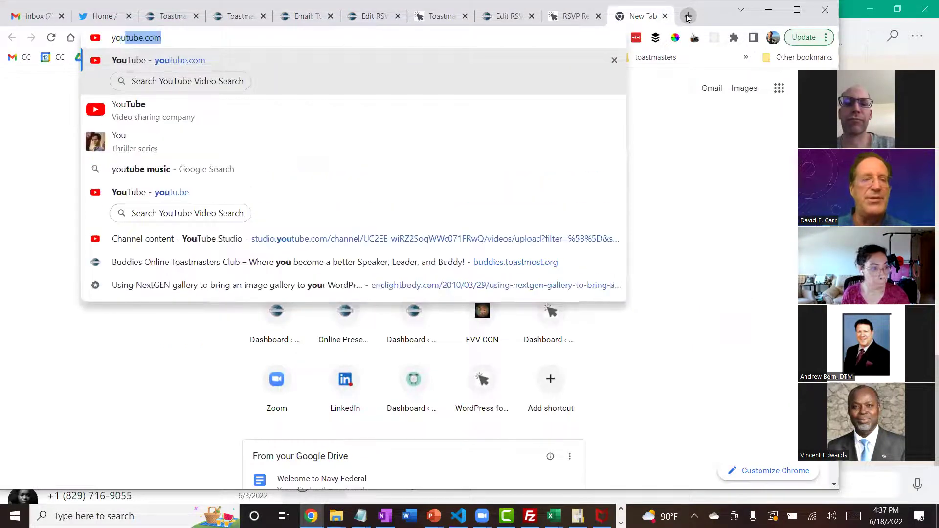
{"action": "key", "text": "Return"}
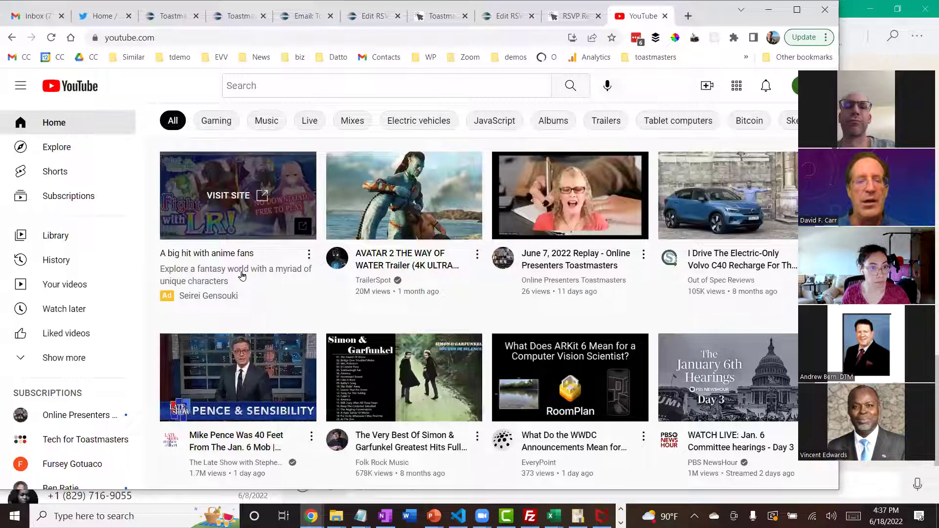
{"action": "left_click", "coordinate": [221, 254]}
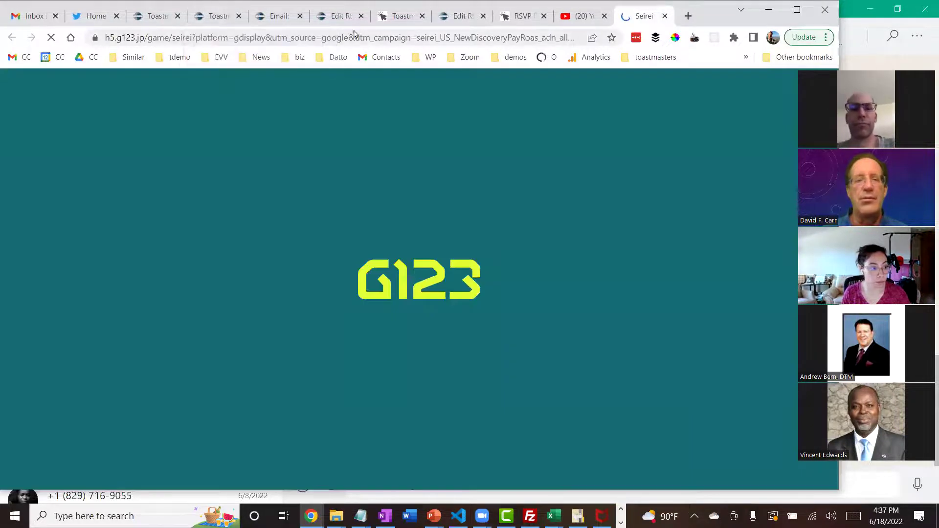
{"action": "left_click", "coordinate": [666, 16]}
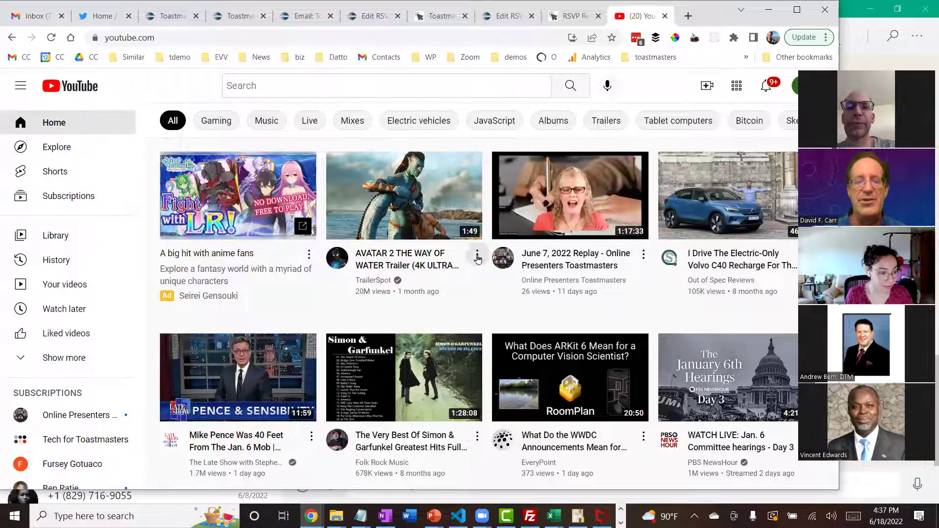
{"action": "left_click", "coordinate": [478, 256]}
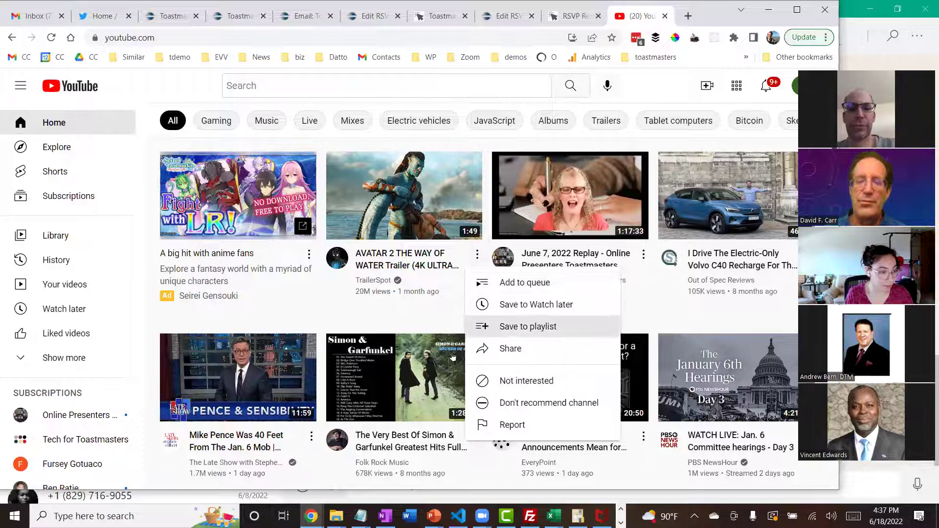
{"action": "left_click", "coordinate": [384, 330]}
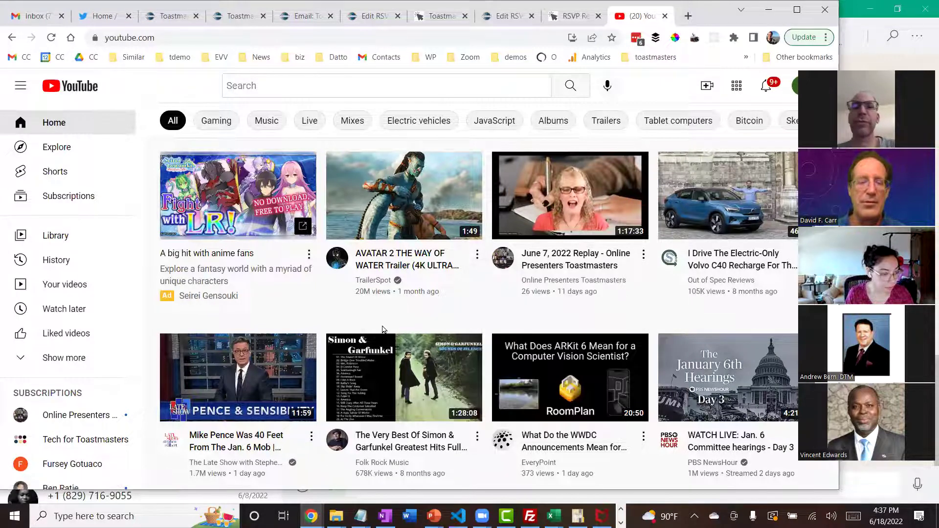
{"action": "left_click", "coordinate": [311, 436]}
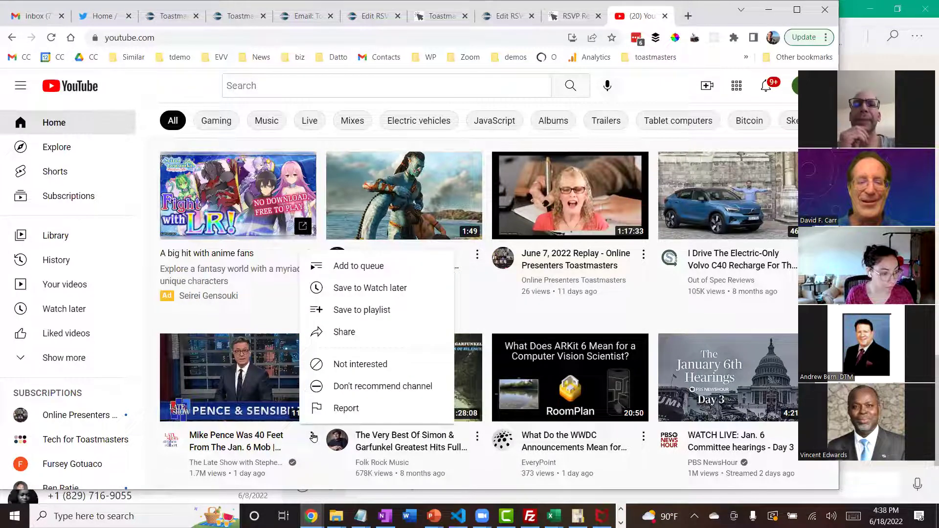
Open the Late Show video about Mike Pence, pause it, and copy its web address.
{"action": "left_click", "coordinate": [262, 400]}
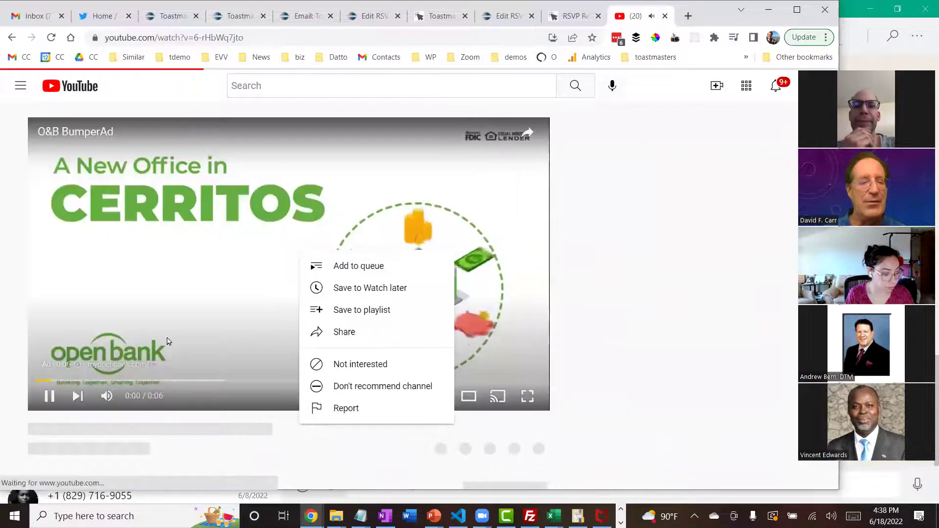
{"action": "left_click", "coordinate": [44, 396]}
{"action": "left_click", "coordinate": [306, 33]}
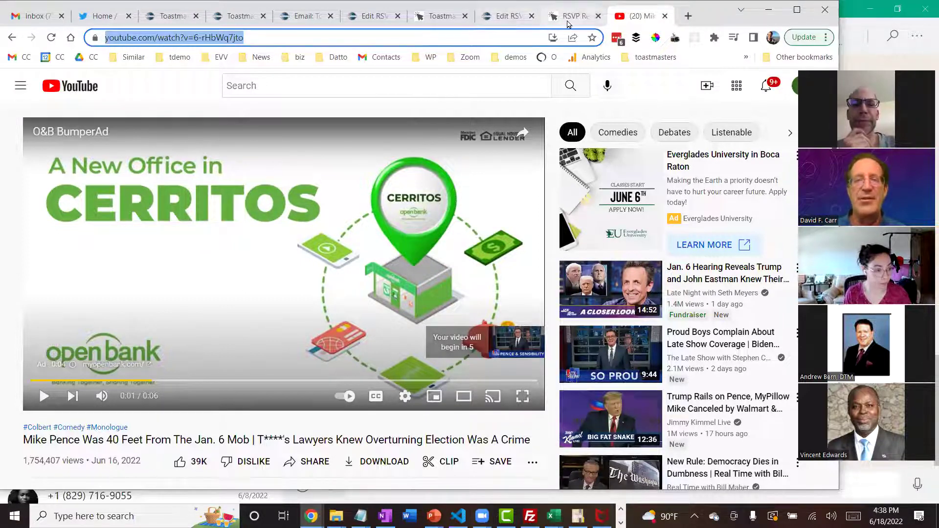
Return to the event editor and embed the copied YouTube video directly below the Toastmasters Meeting title.
{"action": "left_click", "coordinate": [506, 15]}
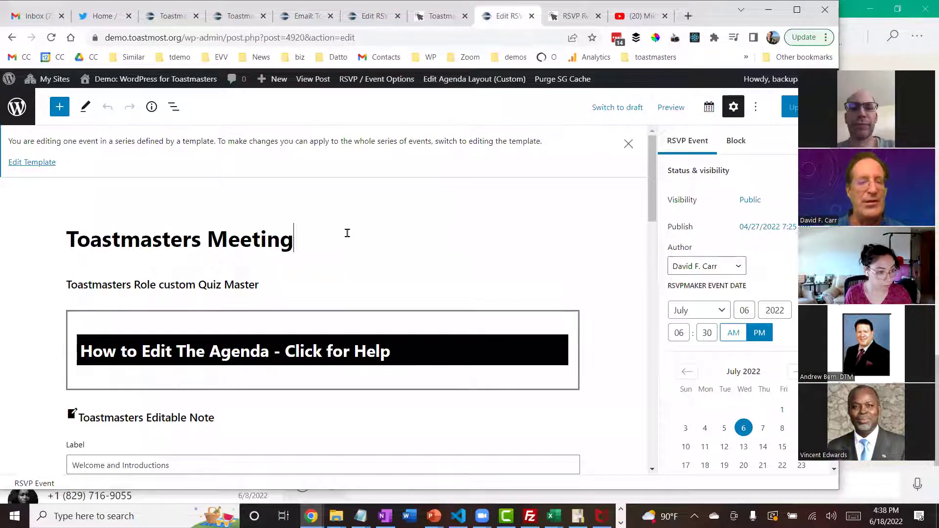
{"action": "left_click", "coordinate": [347, 232]}
{"action": "key", "text": "Return"}
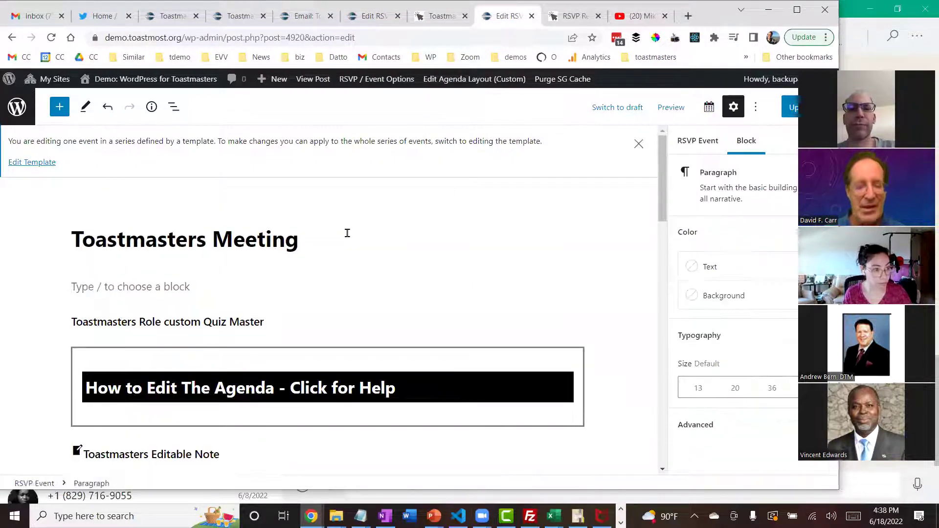
{"action": "key", "text": "ctrl+v"}
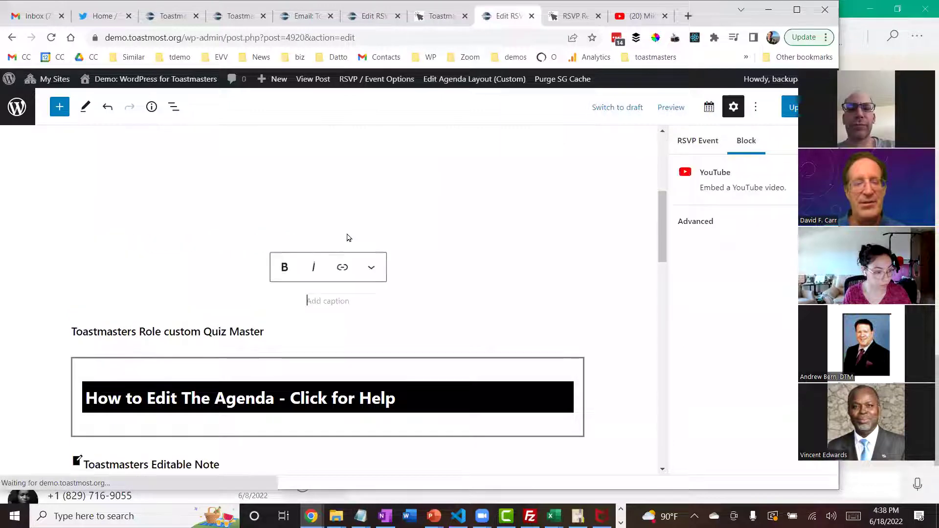
{"action": "left_click_drag", "start_coordinate": [662, 246], "coordinate": [658, 210]}
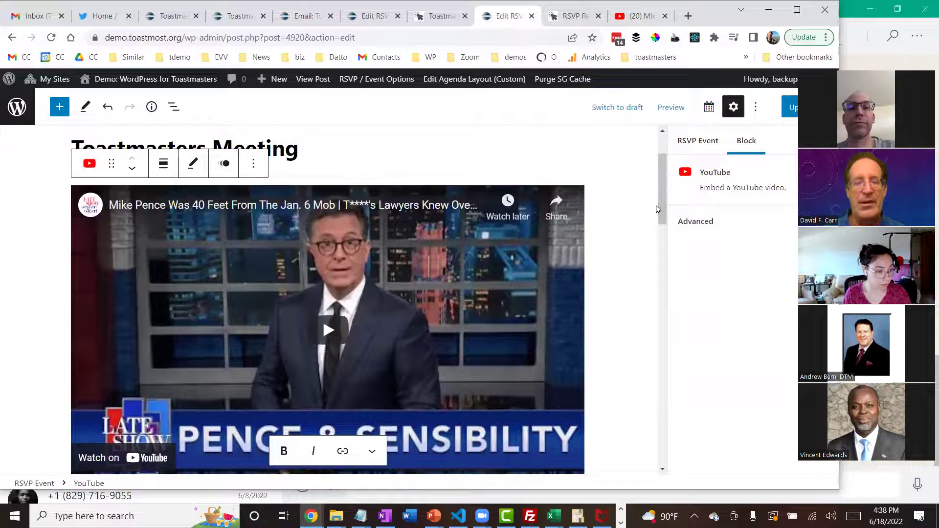
Remove the embedded YouTube video block from the agenda.
{"action": "left_click", "coordinate": [381, 339]}
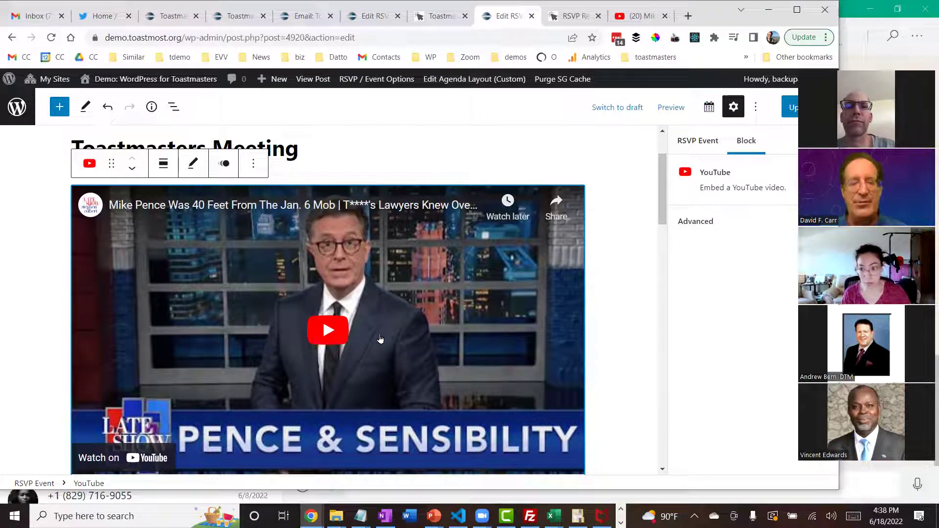
{"action": "left_click", "coordinate": [254, 163]}
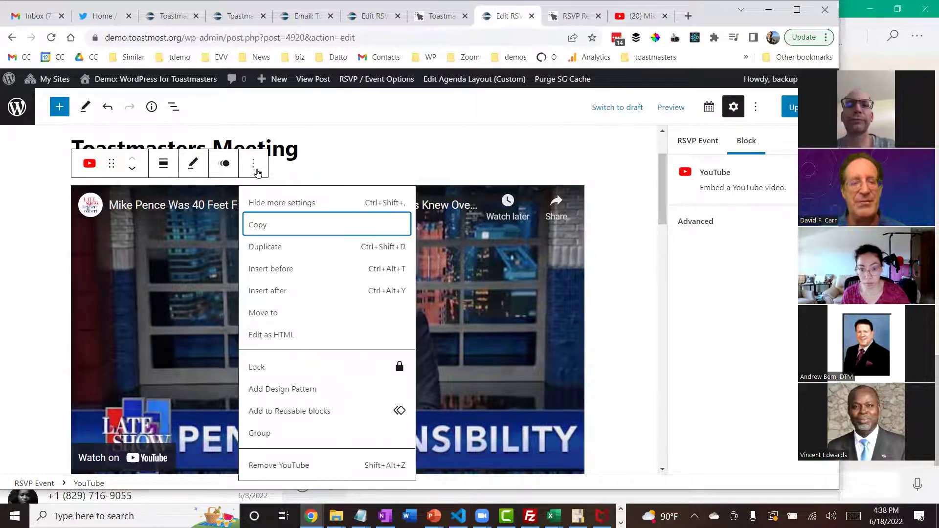
{"action": "left_click", "coordinate": [302, 451]}
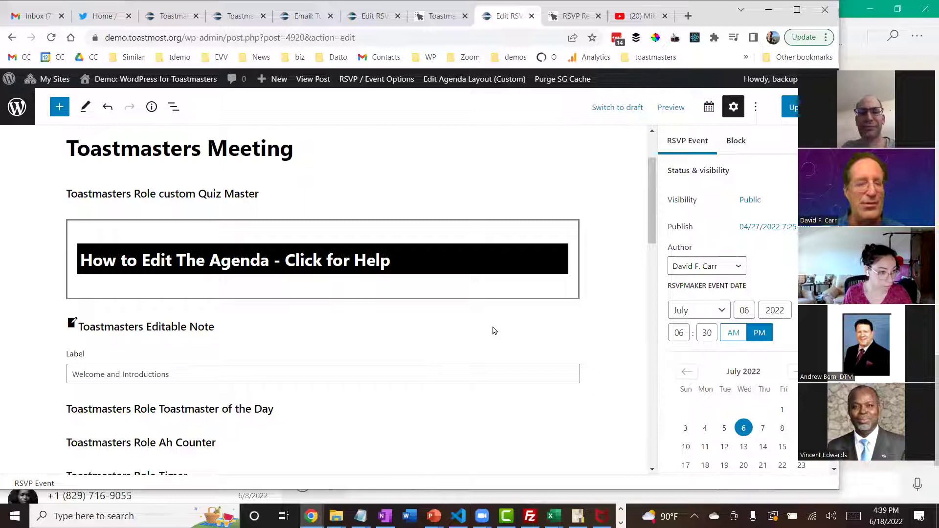
{"action": "left_click_drag", "start_coordinate": [650, 202], "coordinate": [650, 175]}
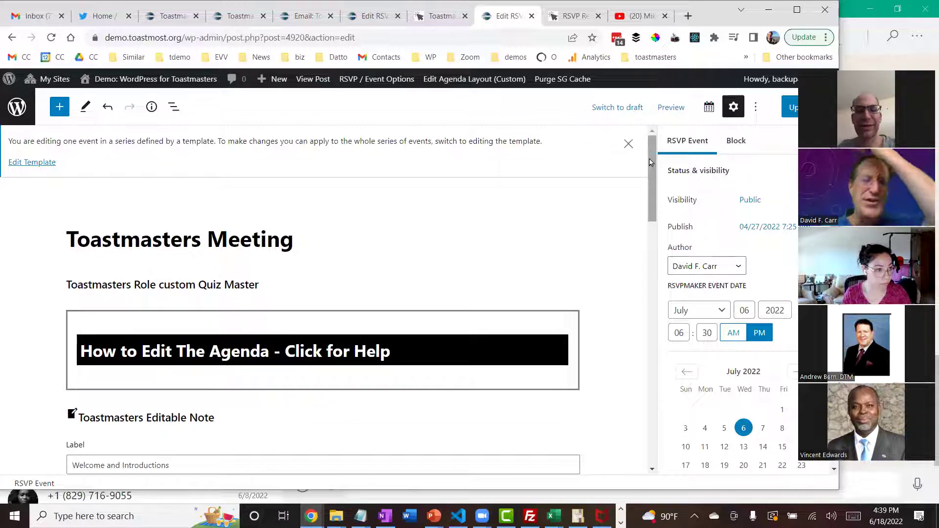
{"action": "left_click", "coordinate": [414, 324]}
{"action": "left_click", "coordinate": [395, 299]}
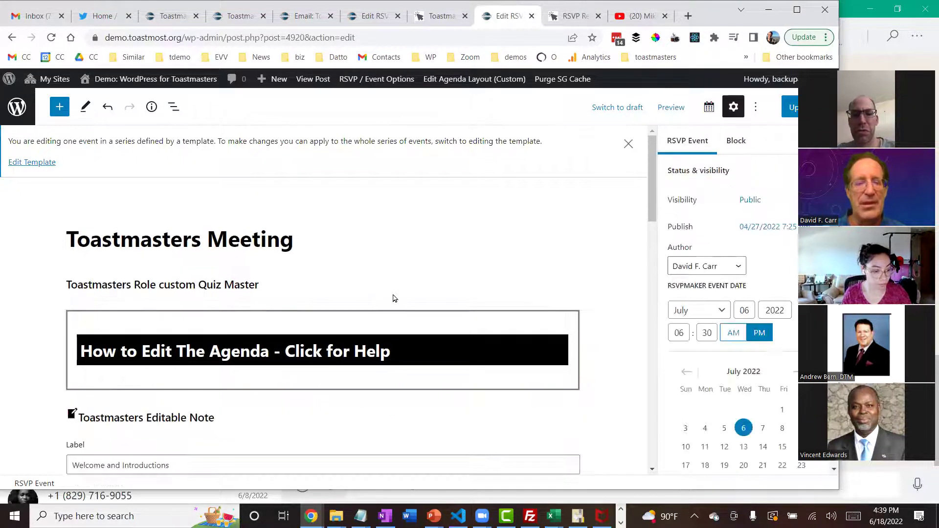
Enlarge the browser's page zoom by three levels so the event editor's controls are easier to see.
{"action": "mouse_move", "coordinate": [320, 307]}
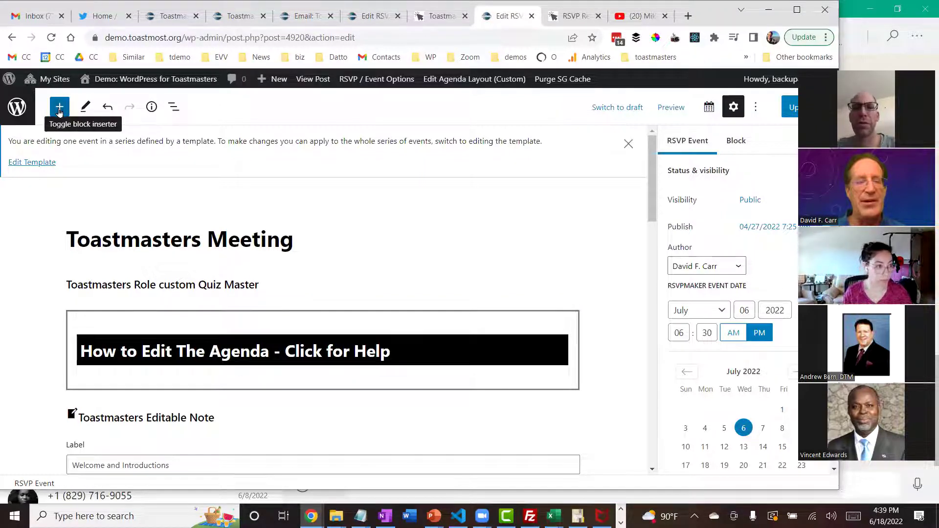
{"action": "key", "text": "ctrl+plus"}
{"action": "key", "text": "ctrl+plus"}
{"action": "key", "text": "ctrl+plus"}
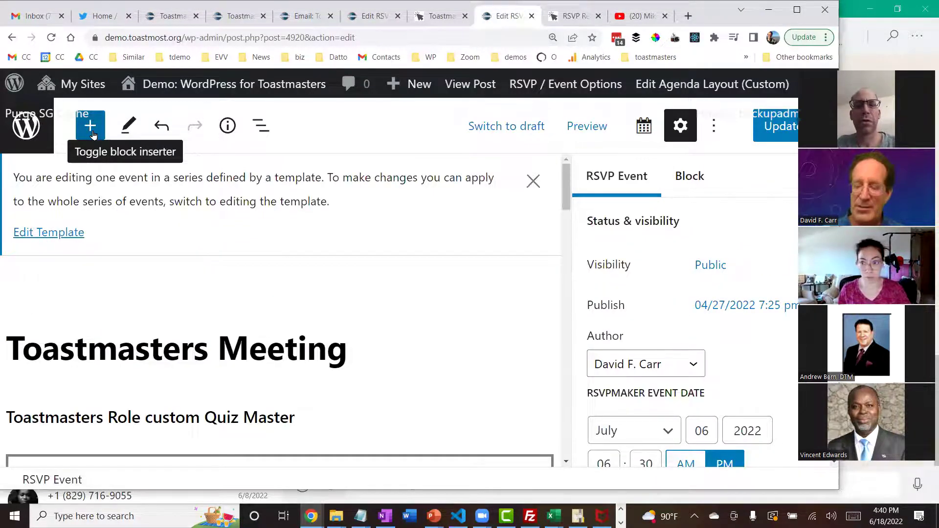
Reduce the browser's page zoom by three levels to return the event editor to its default size.
{"action": "key", "text": "ctrl+minus"}
{"action": "key", "text": "ctrl+minus"}
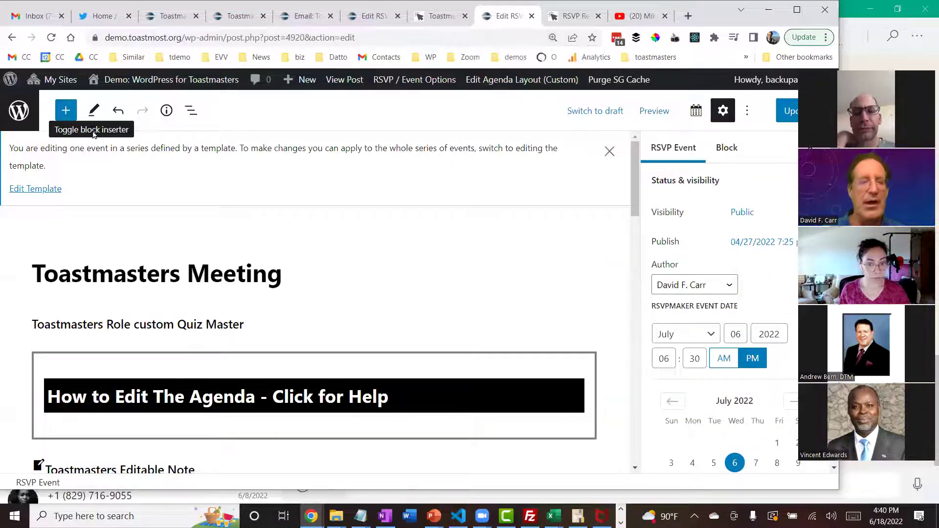
{"action": "key", "text": "ctrl+minus"}
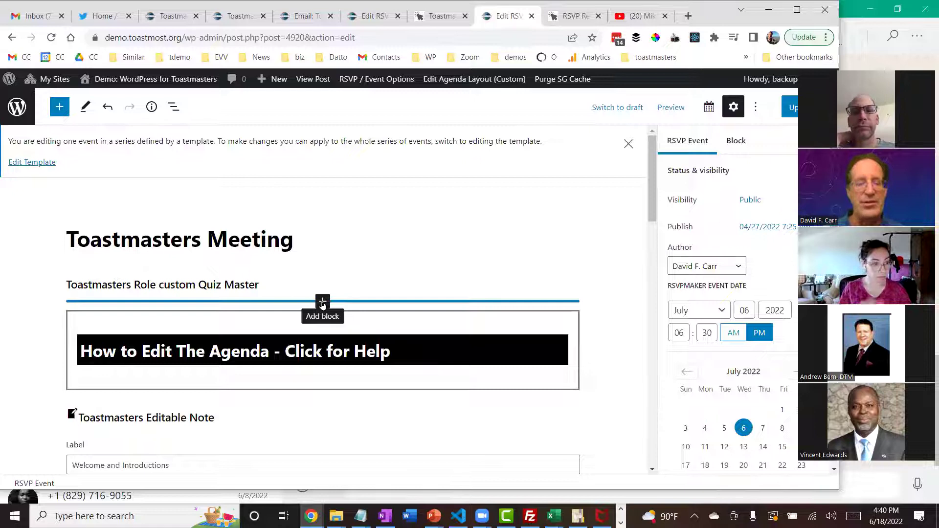
Insert an empty Toastmasters Agenda Role block directly below the custom Quiz Master role.
{"action": "left_click", "coordinate": [322, 303]}
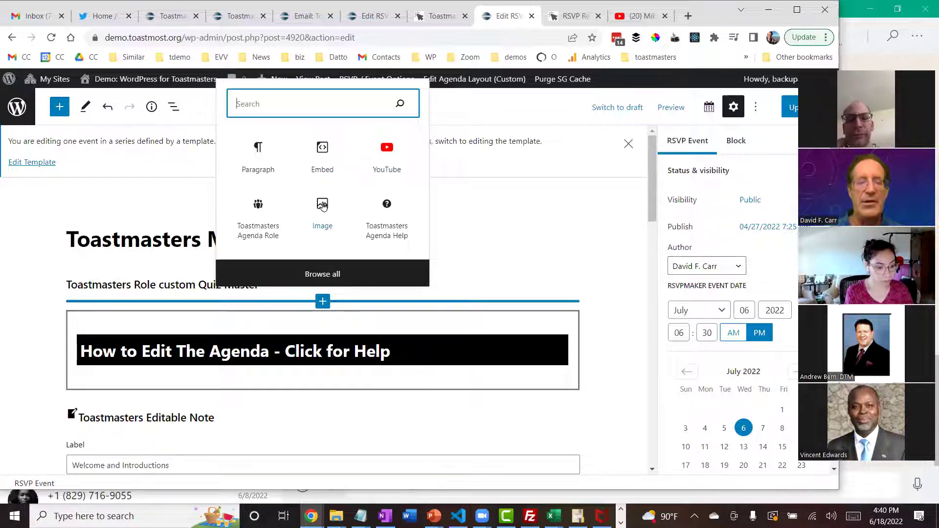
{"action": "left_click", "coordinate": [255, 209]}
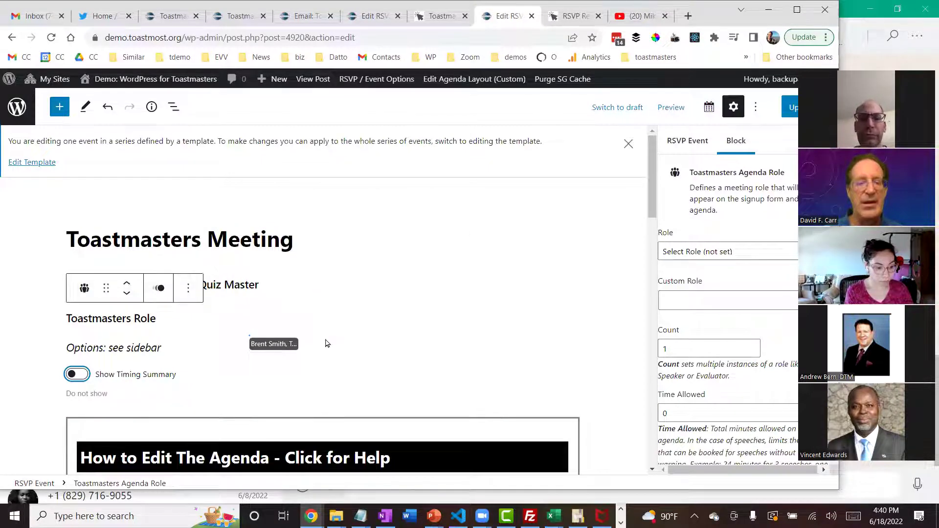
{"action": "left_click", "coordinate": [169, 341]}
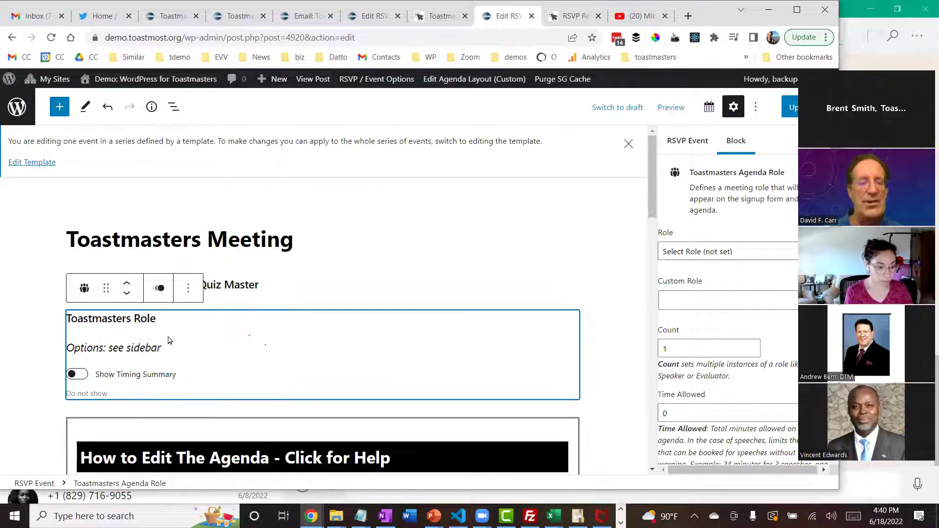
Move the empty role block above the Quiz Master role, then back down below the How to Edit The Agenda help block.
{"action": "left_click", "coordinate": [127, 287]}
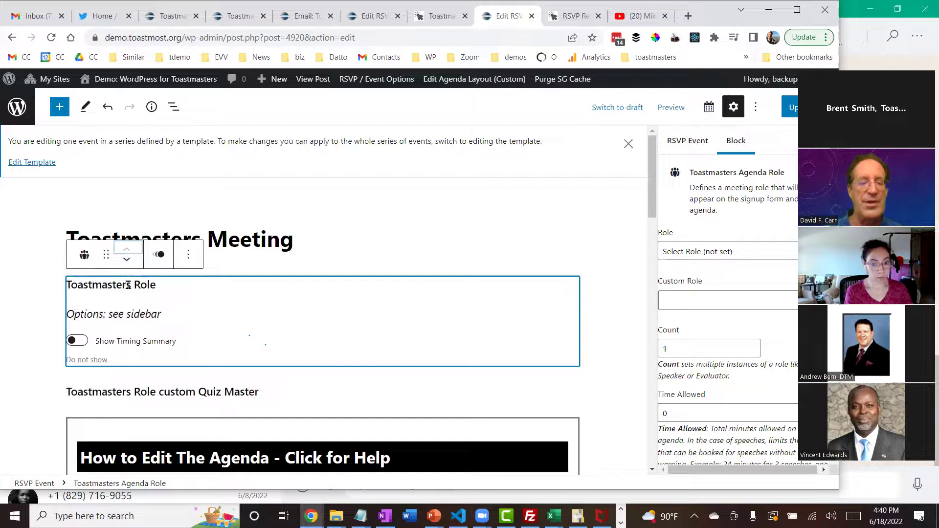
{"action": "left_click", "coordinate": [128, 263]}
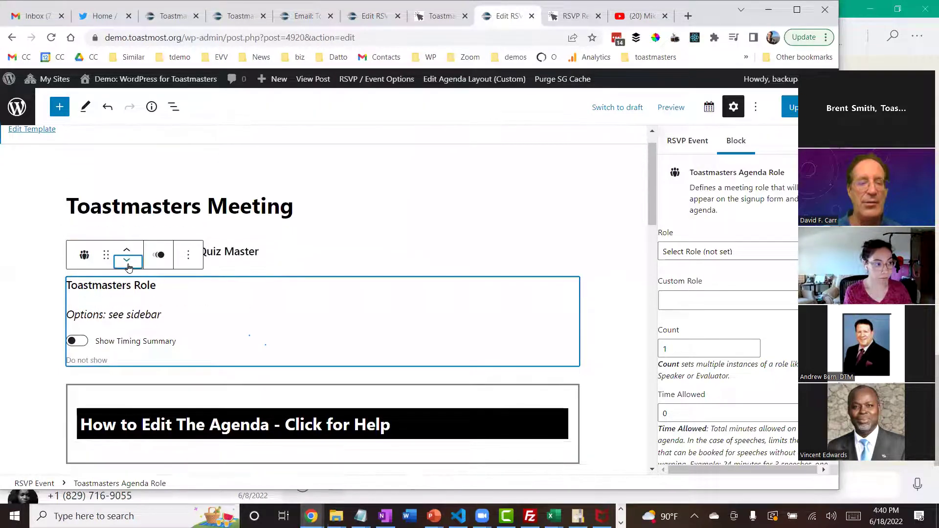
{"action": "left_click", "coordinate": [127, 264]}
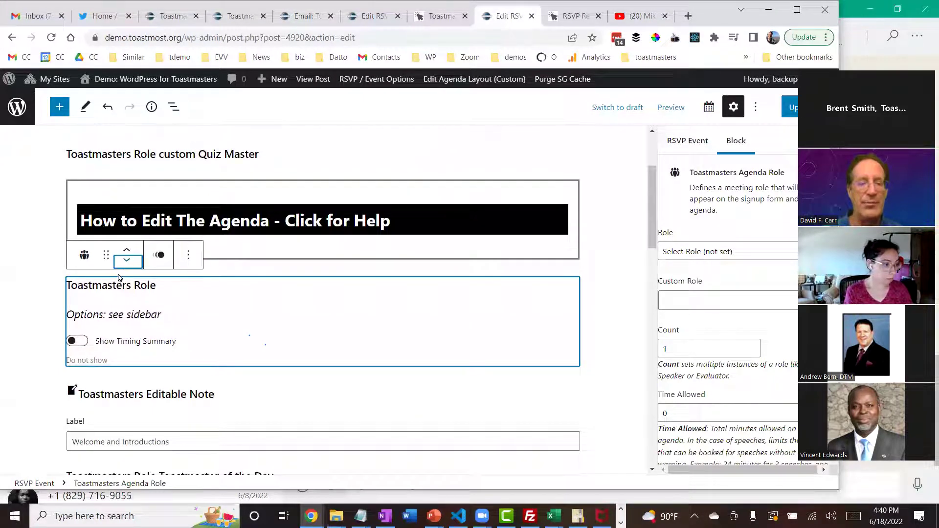
Reposition the empty role block between the Ah Counter and Timer roles, then take it out of the agenda.
{"action": "left_click", "coordinate": [35, 267]}
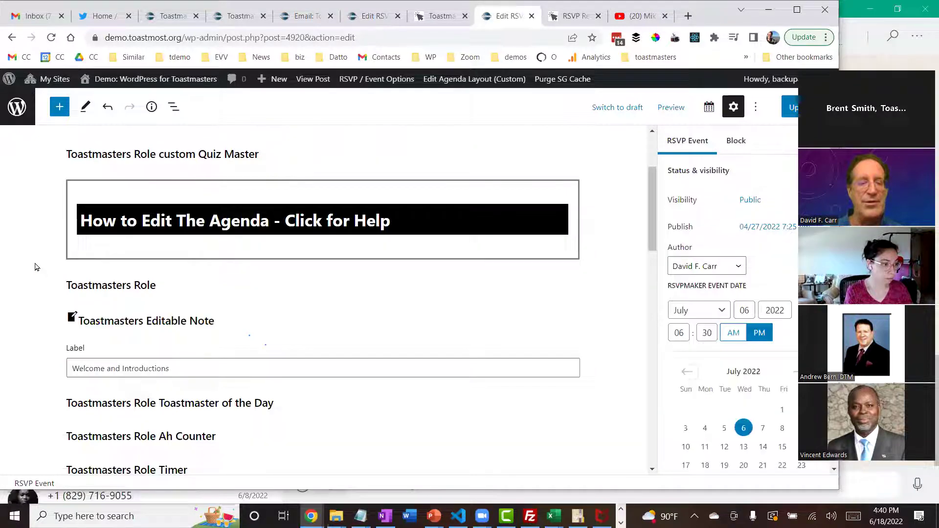
{"action": "left_click", "coordinate": [147, 297]}
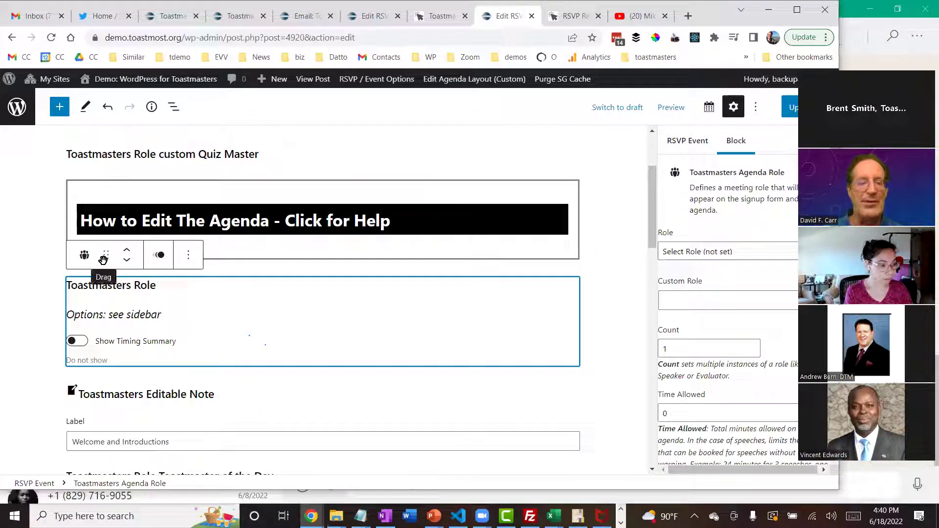
{"action": "left_click_drag", "start_coordinate": [104, 254], "coordinate": [129, 272]}
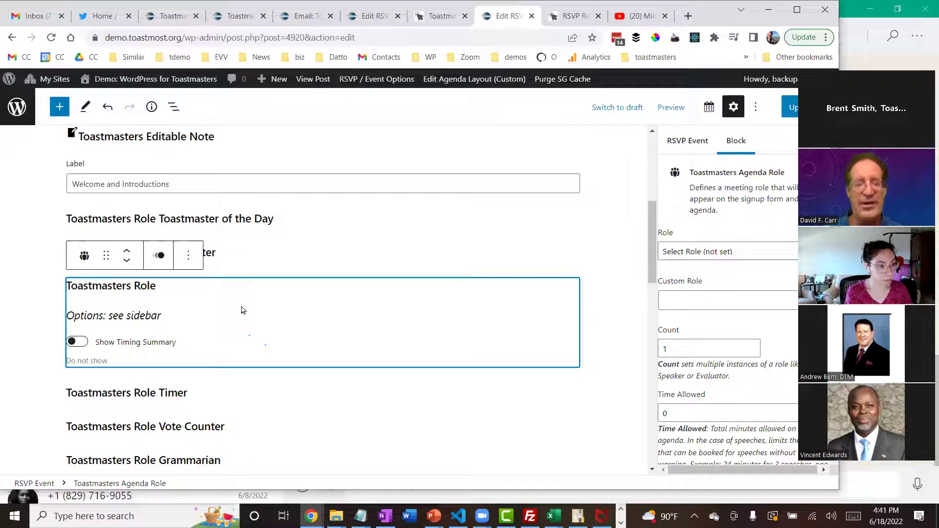
{"action": "key", "text": "ctrl+z"}
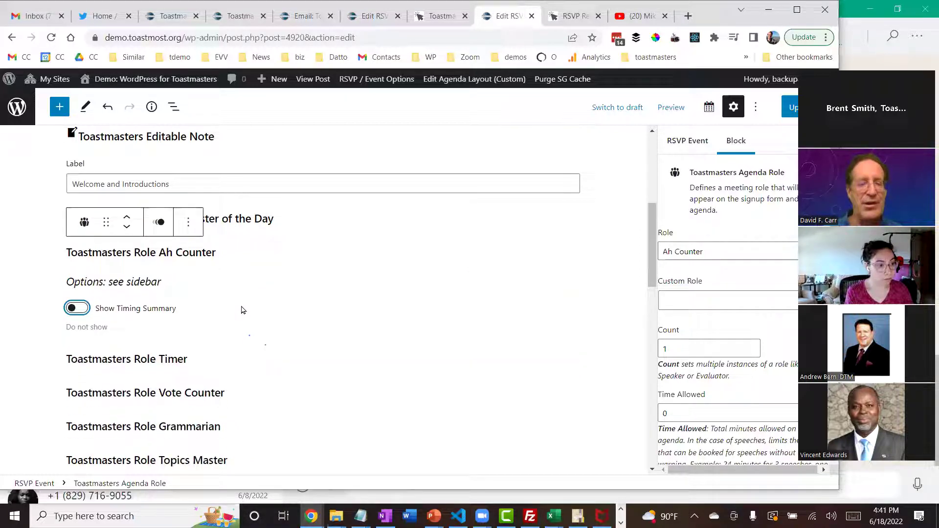
Examine the additional block options offered for the Ah Counter role, then dismiss them without choosing one.
{"action": "left_click", "coordinate": [189, 224]}
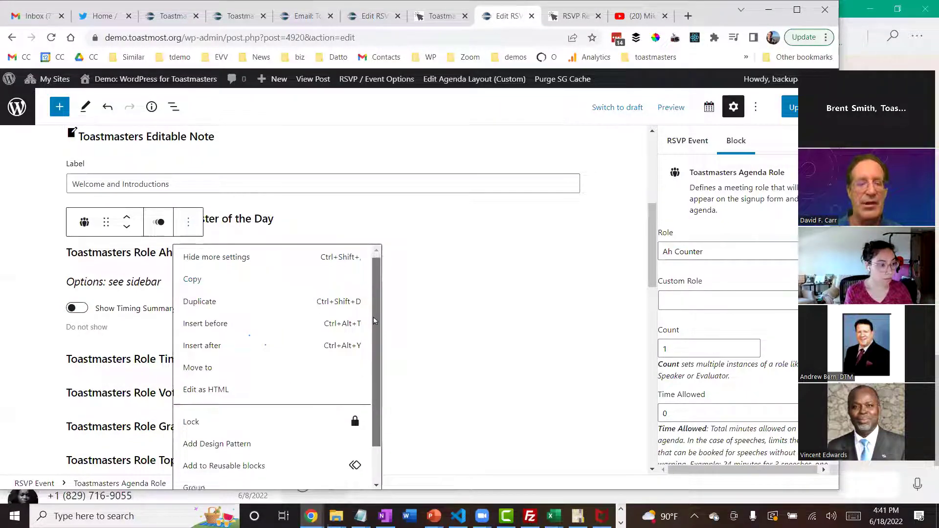
{"action": "scroll", "coordinate": [365, 384], "scroll_direction": "down", "scroll_amount": 1}
{"action": "left_click_drag", "start_coordinate": [651, 248], "coordinate": [640, 271]}
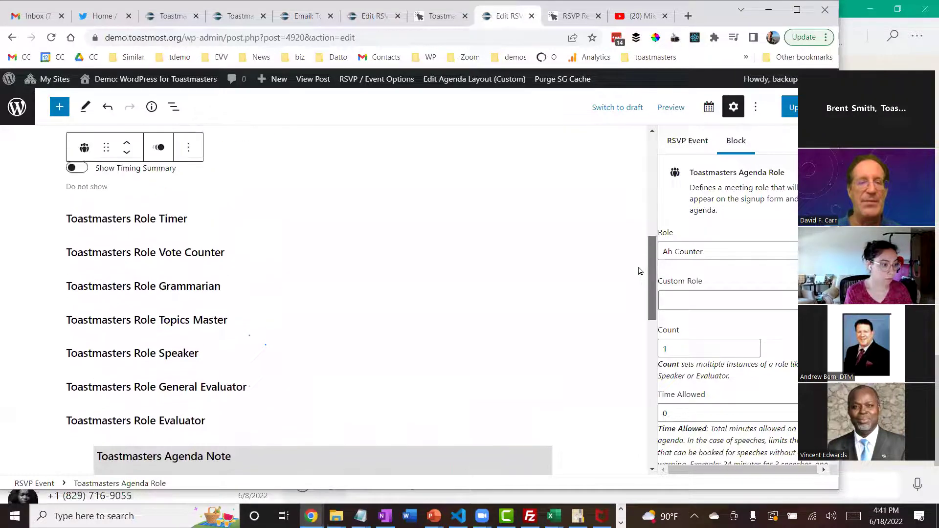
{"action": "left_click", "coordinate": [195, 148]}
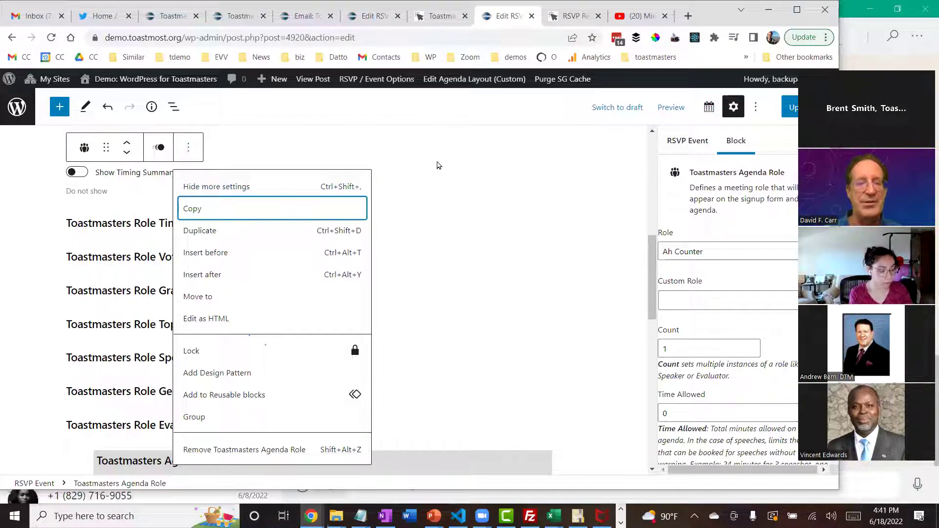
{"action": "left_click", "coordinate": [436, 164]}
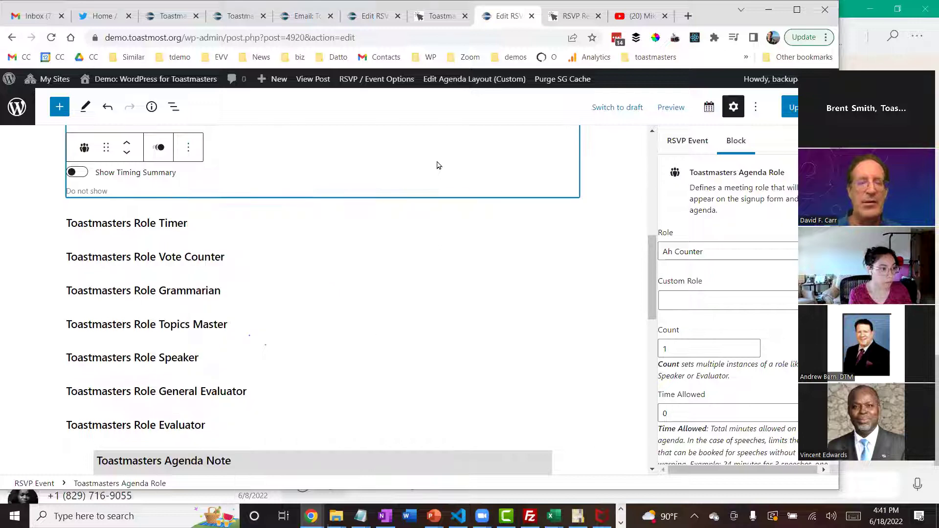
Select the Toastmaster of the Day role and turn on its timing summary.
{"action": "left_click_drag", "start_coordinate": [650, 284], "coordinate": [652, 167]}
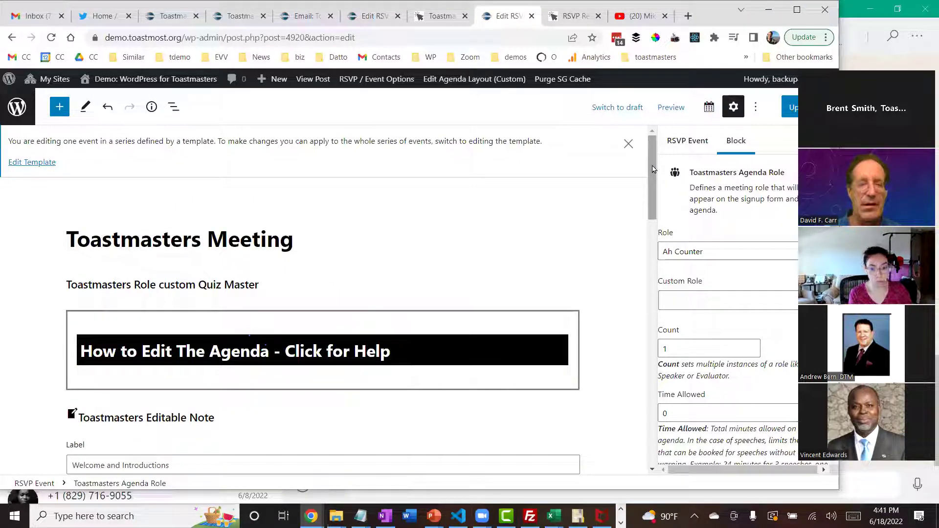
{"action": "left_click_drag", "start_coordinate": [652, 168], "coordinate": [644, 214]}
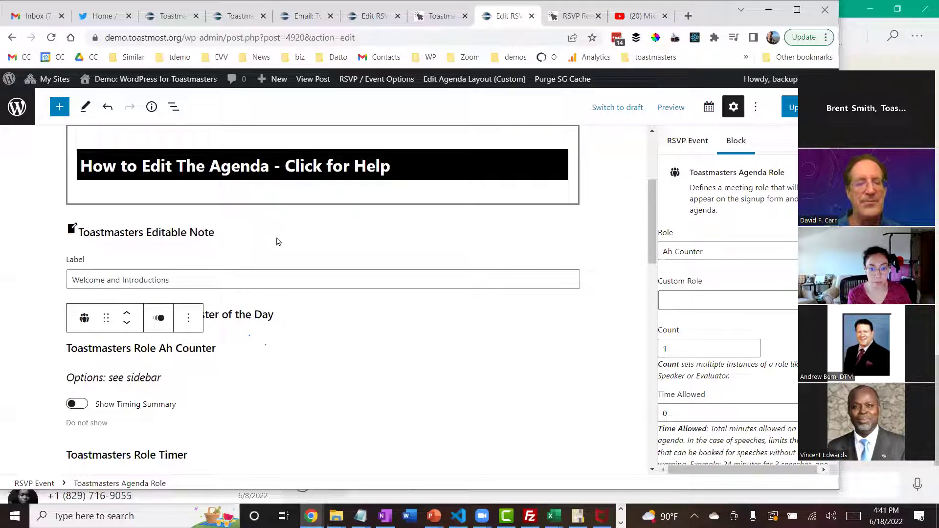
{"action": "left_click", "coordinate": [276, 242]}
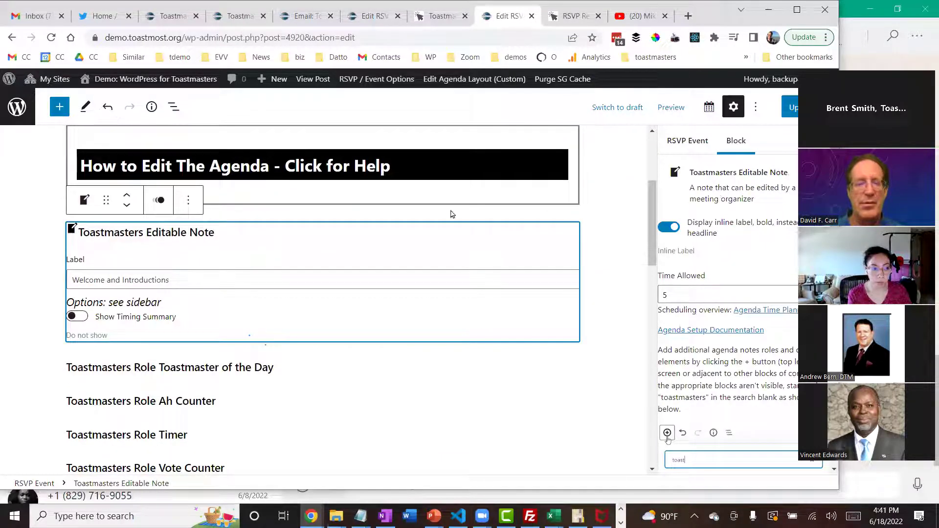
{"action": "left_click_drag", "start_coordinate": [653, 202], "coordinate": [644, 228]}
{"action": "scroll", "coordinate": [644, 228], "scroll_direction": "down", "scroll_amount": 2}
{"action": "left_click", "coordinate": [237, 216]}
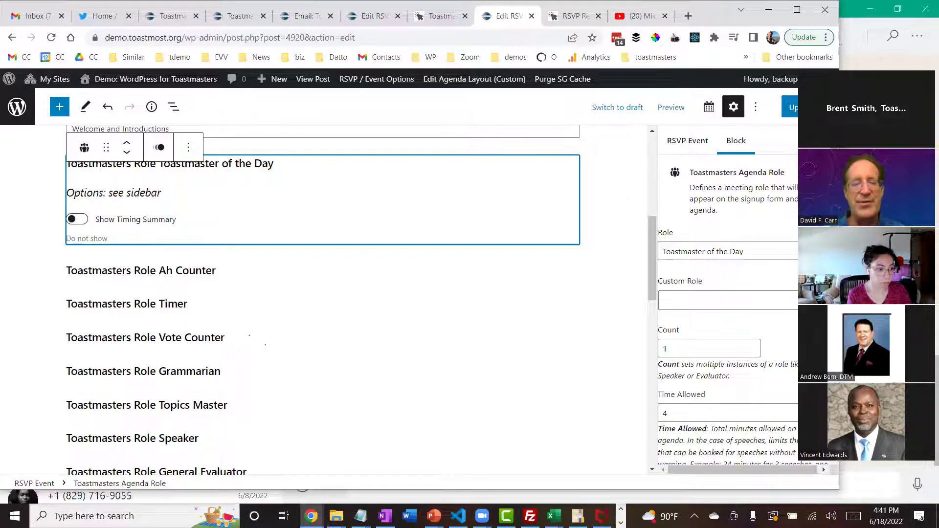
{"action": "left_click", "coordinate": [81, 220]}
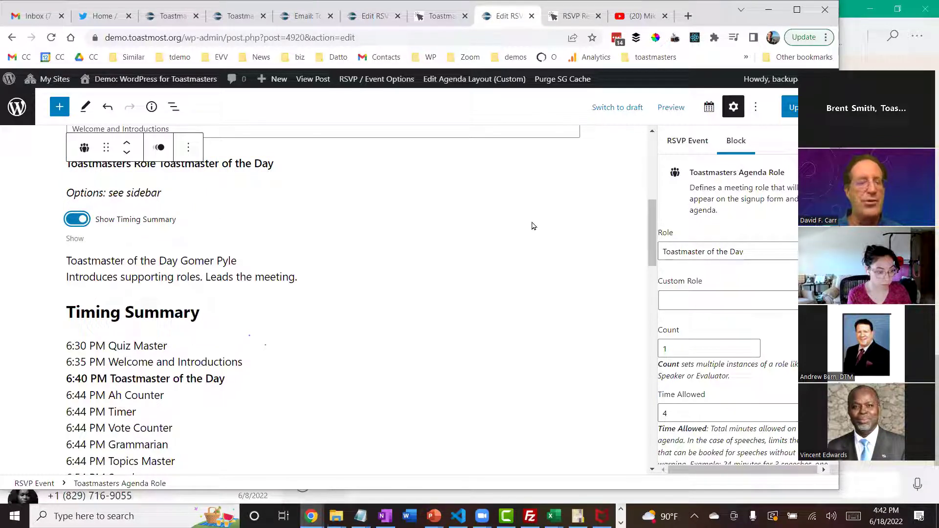
Set the Toastmaster of the Day role's time allowed to 8 minutes and save the event.
{"action": "left_click_drag", "start_coordinate": [650, 219], "coordinate": [651, 248]}
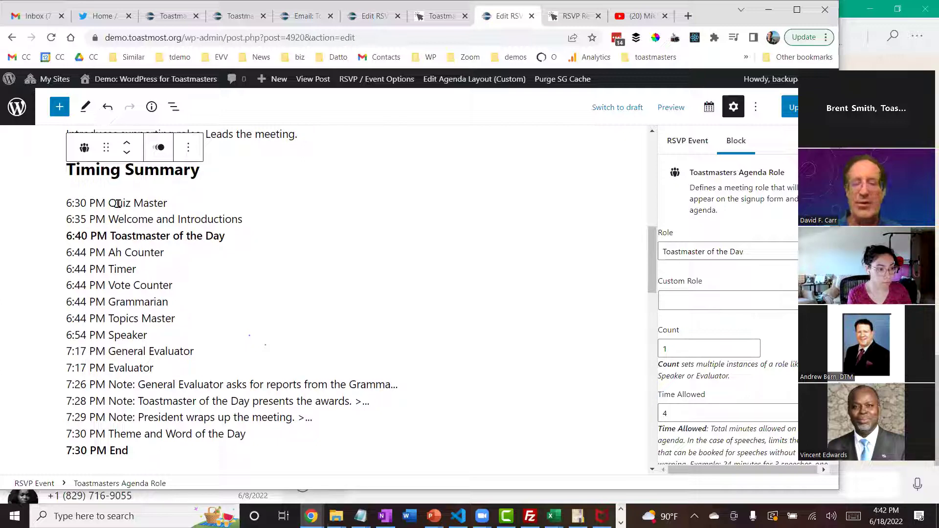
{"action": "left_click", "coordinate": [694, 410]}
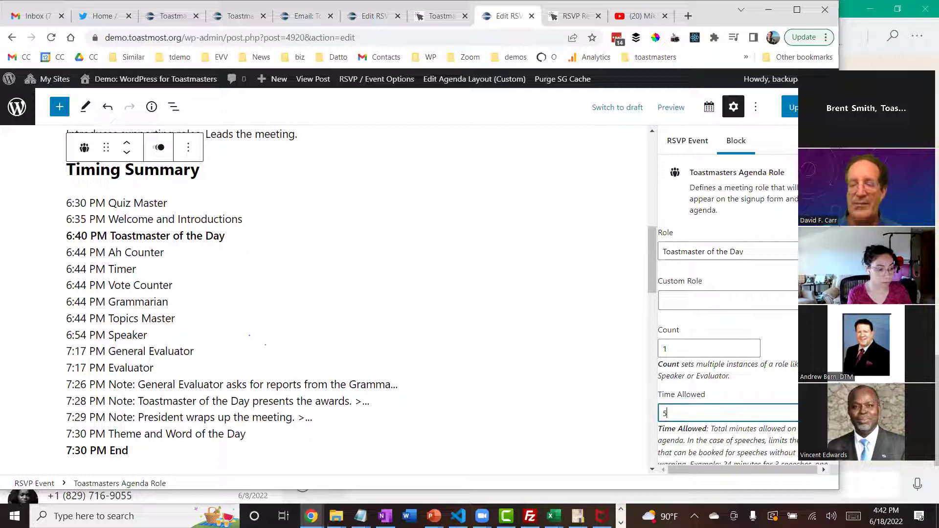
{"action": "left_click", "coordinate": [791, 107]}
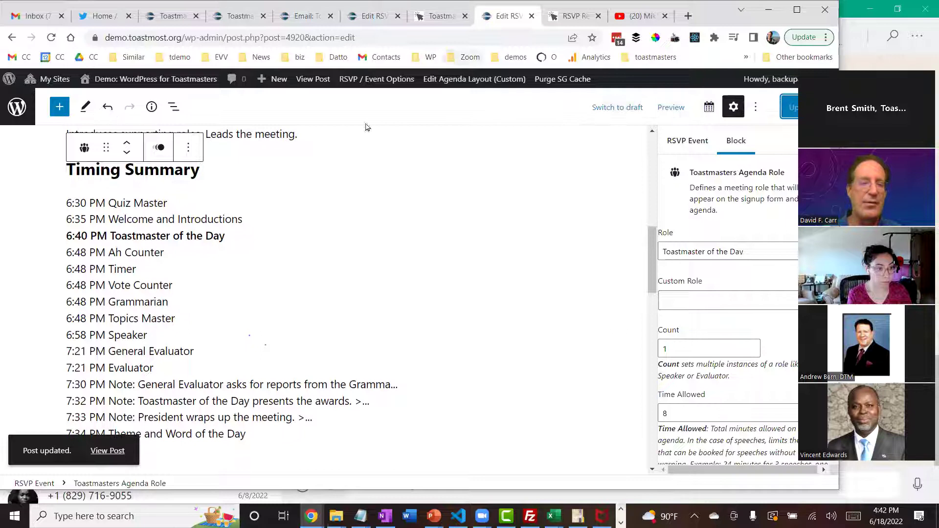
Reload the event editor page from its current web address.
{"action": "left_click", "coordinate": [415, 36]}
{"action": "left_click", "coordinate": [415, 37]}
{"action": "key", "text": "Return"}
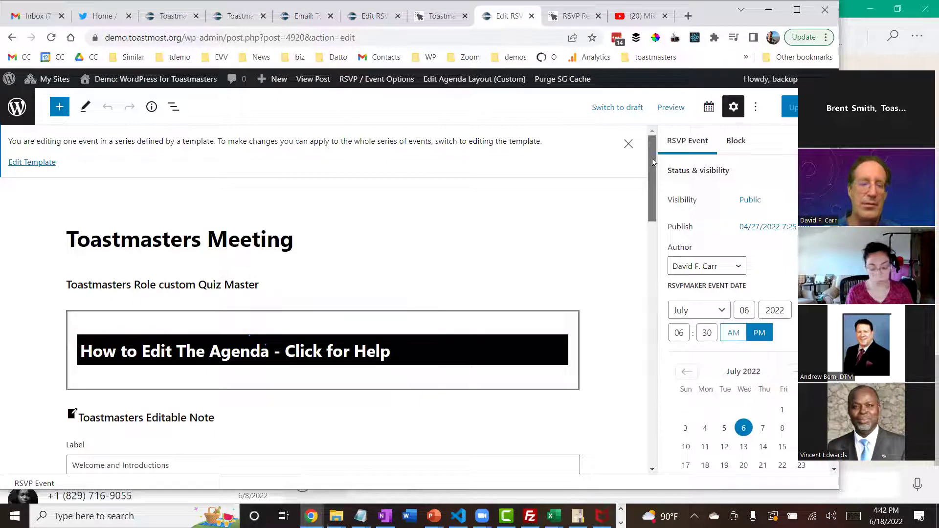
Check the Toastmaster of the Day role's recalculated timing summary, then turn the summary off.
{"action": "scroll", "coordinate": [653, 161], "scroll_direction": "down", "scroll_amount": 5}
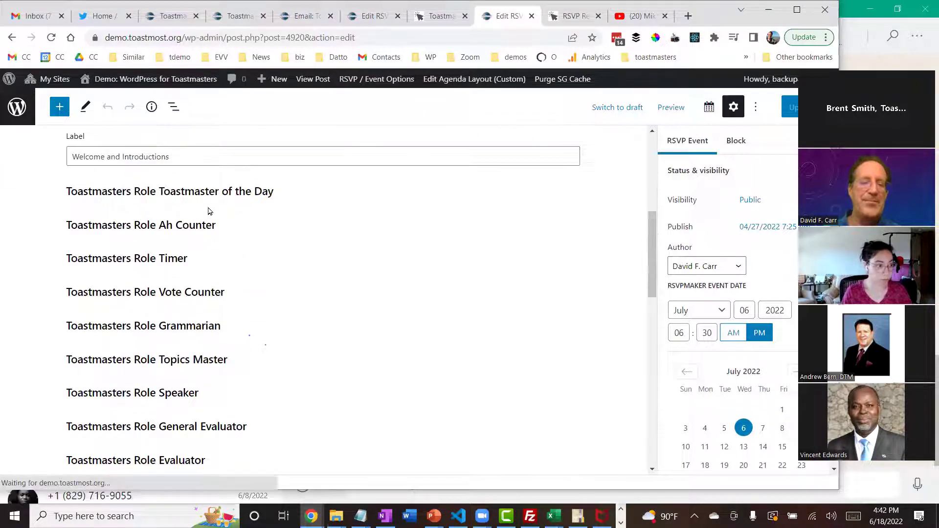
{"action": "left_click", "coordinate": [206, 191]}
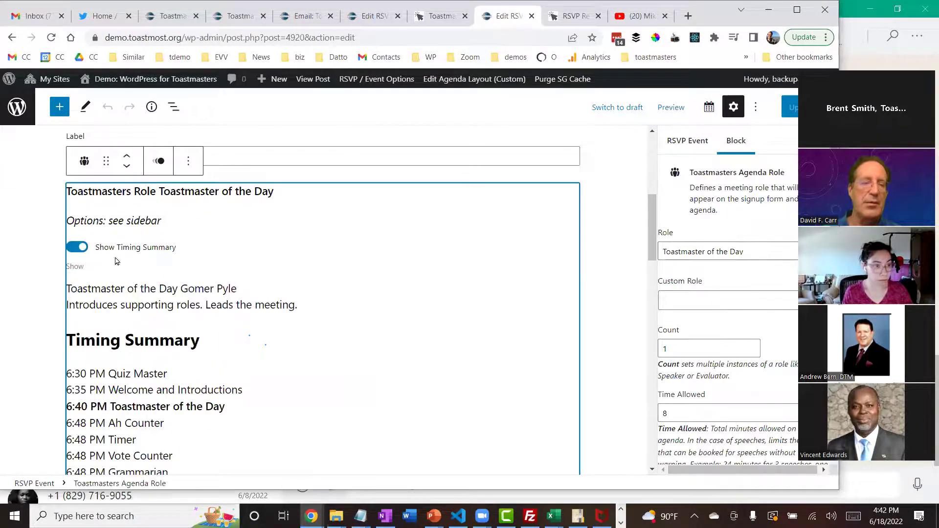
{"action": "left_click_drag", "start_coordinate": [647, 219], "coordinate": [648, 252]}
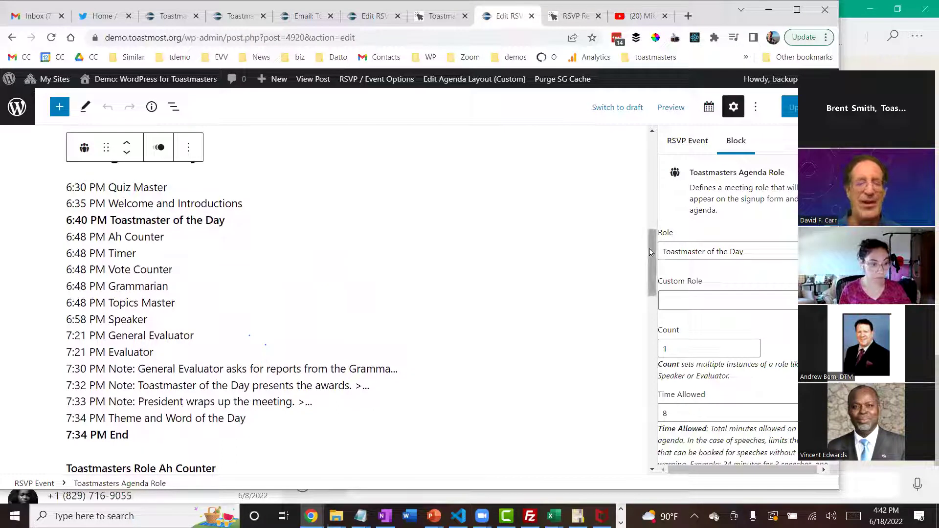
{"action": "left_click_drag", "start_coordinate": [650, 252], "coordinate": [651, 220]}
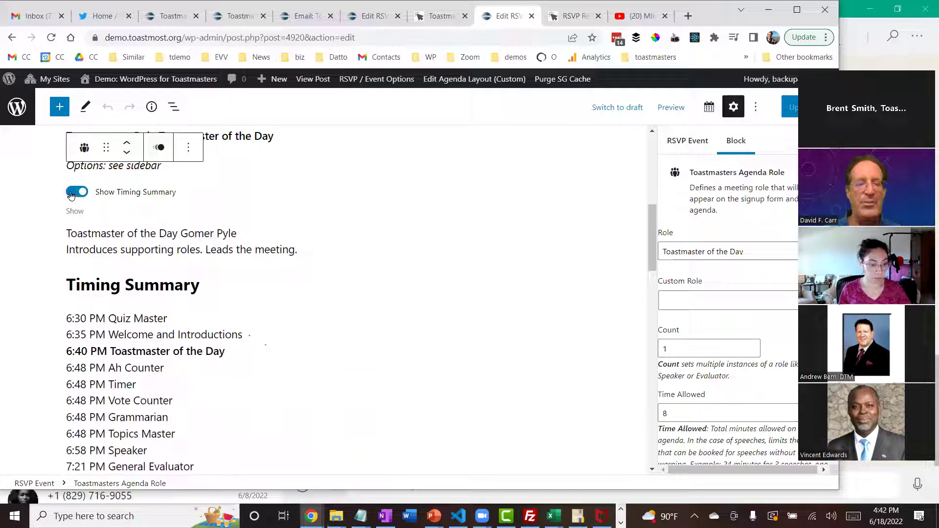
{"action": "left_click", "coordinate": [71, 195]}
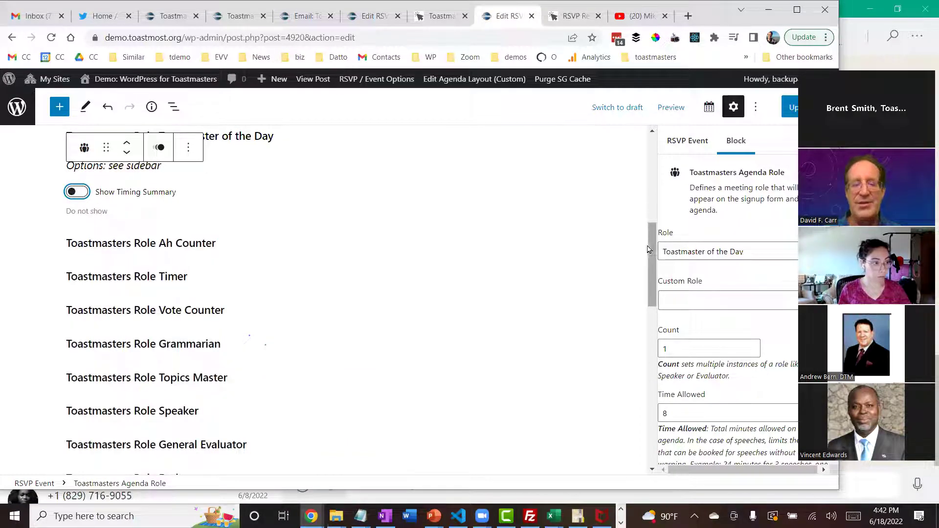
Open the Resolve comparison for the invalid Meeting Ends milestone block and close it without converting anything.
{"action": "left_click_drag", "start_coordinate": [653, 258], "coordinate": [653, 239]}
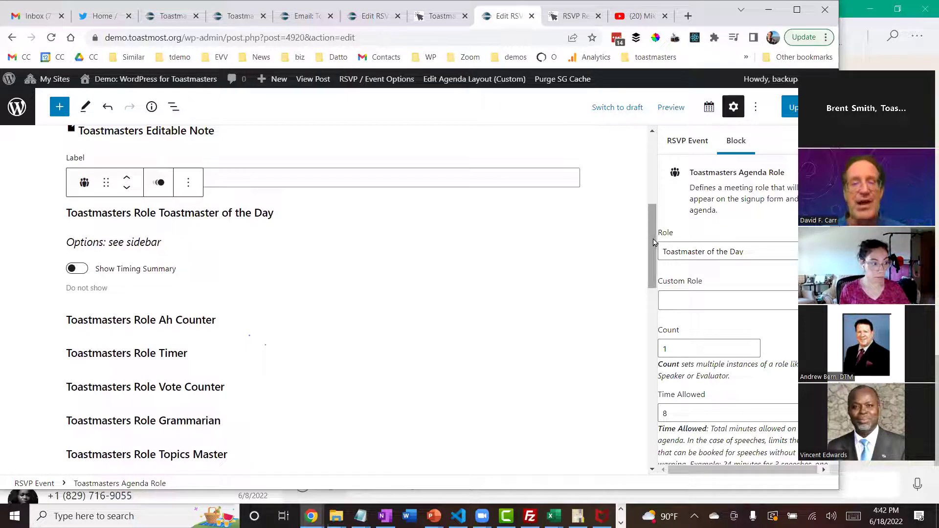
{"action": "left_click_drag", "start_coordinate": [652, 240], "coordinate": [649, 342]}
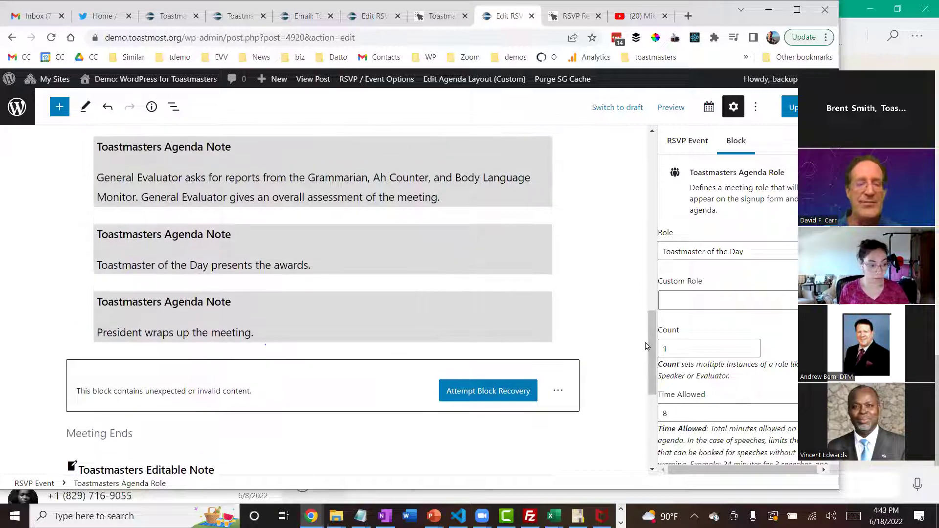
{"action": "left_click", "coordinate": [560, 391]}
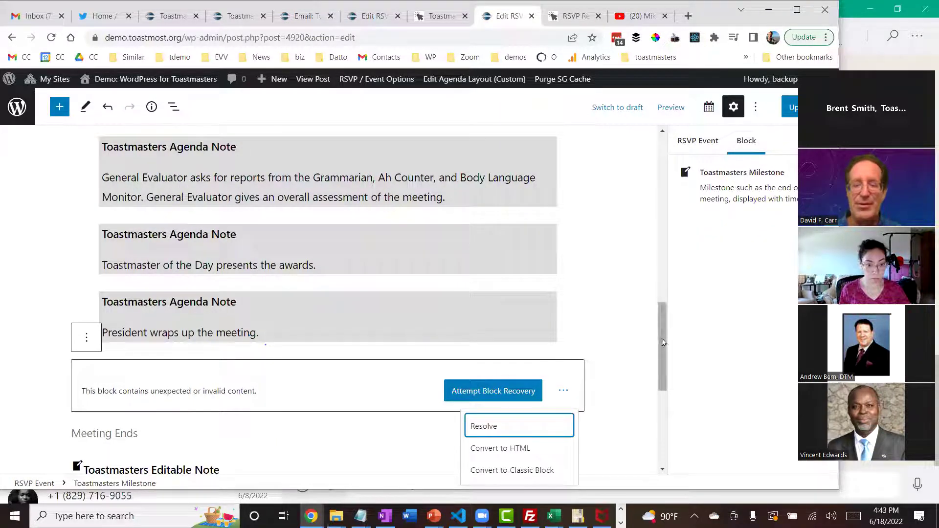
{"action": "left_click", "coordinate": [501, 428]}
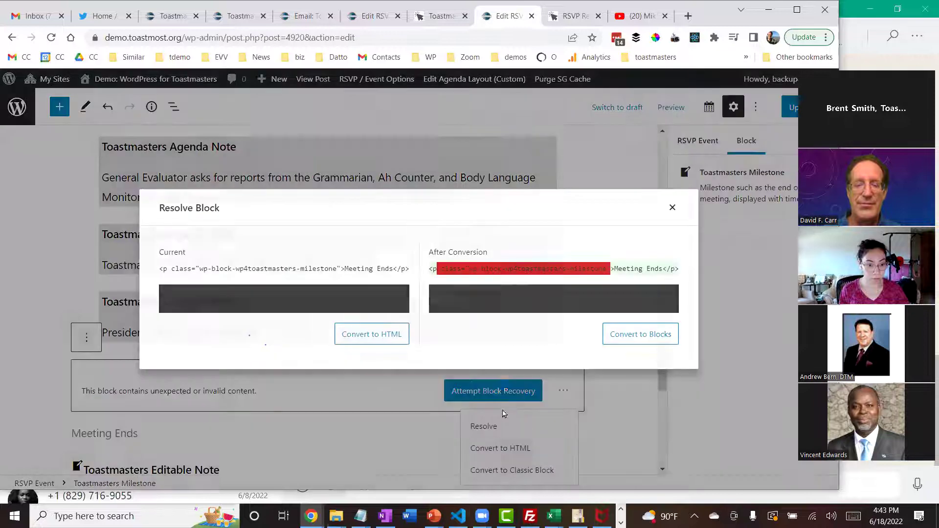
{"action": "left_click", "coordinate": [672, 209]}
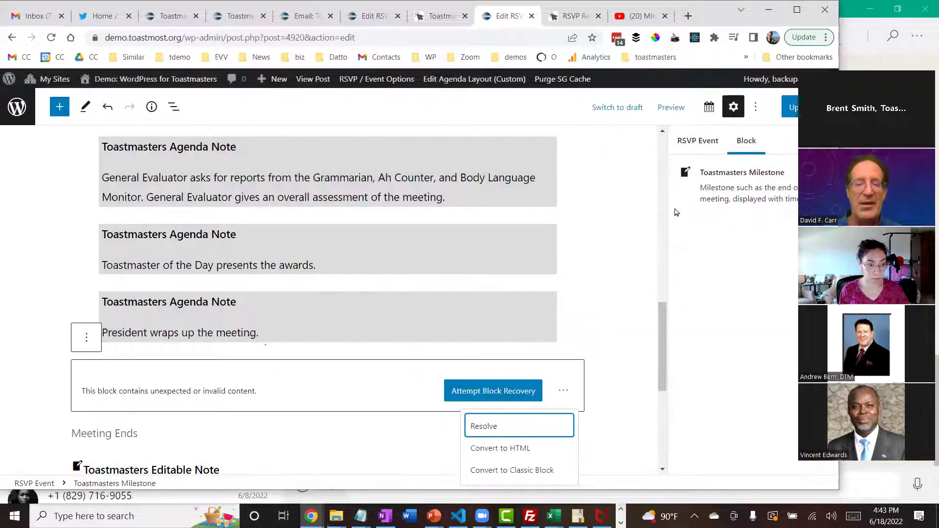
Set the time allowed to 3 minutes for the agenda note about the Toastmaster of the Day presenting the awards.
{"action": "left_click", "coordinate": [285, 334]}
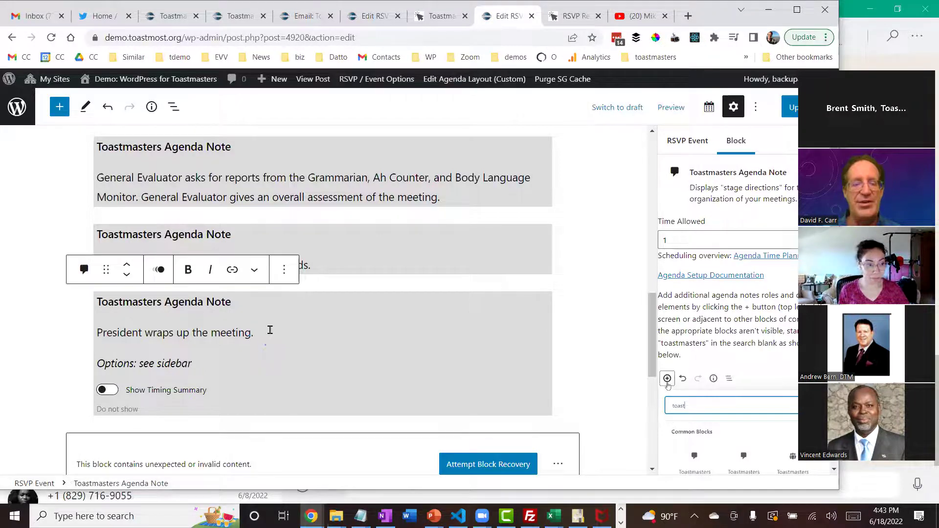
{"action": "left_click", "coordinate": [446, 256]}
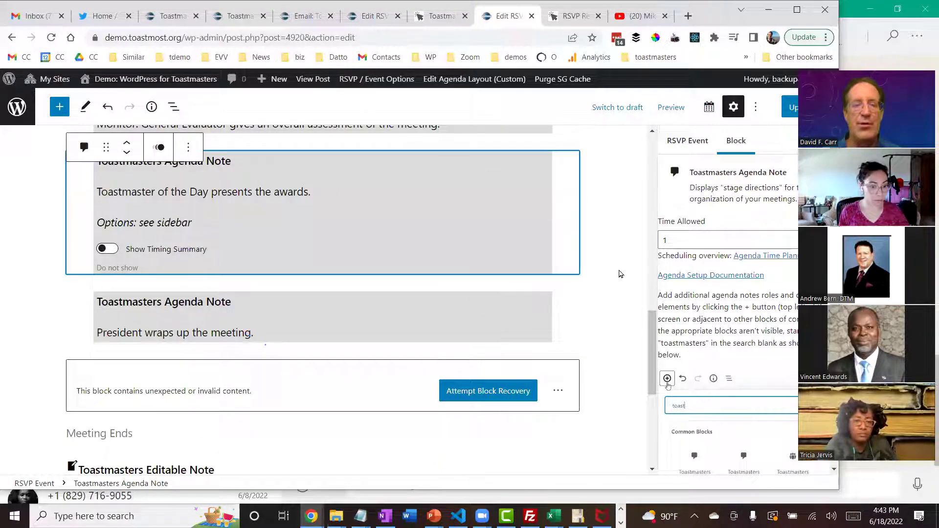
{"action": "left_click_drag", "start_coordinate": [653, 338], "coordinate": [653, 316]}
{"action": "left_click_drag", "start_coordinate": [697, 235], "coordinate": [655, 243]}
{"action": "type", "text": "3"}
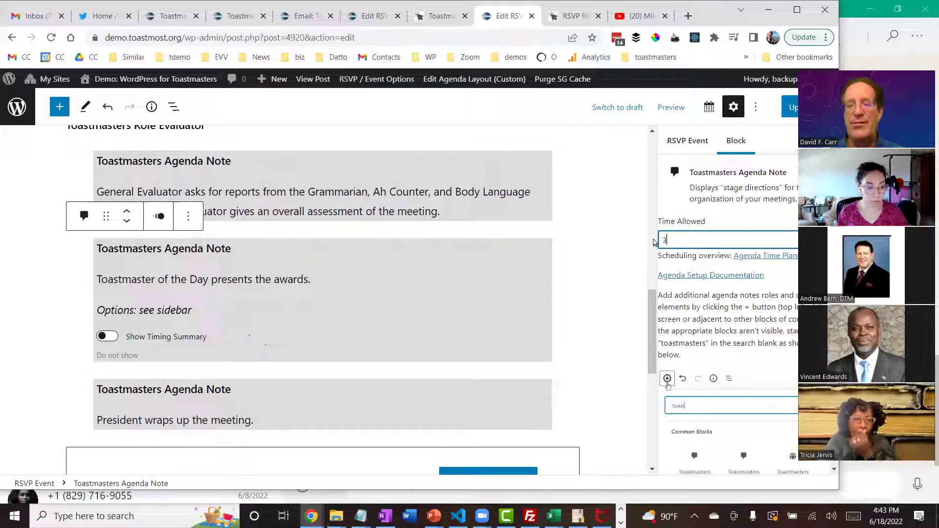
{"action": "left_click", "coordinate": [612, 279]}
{"action": "left_click", "coordinate": [474, 270]}
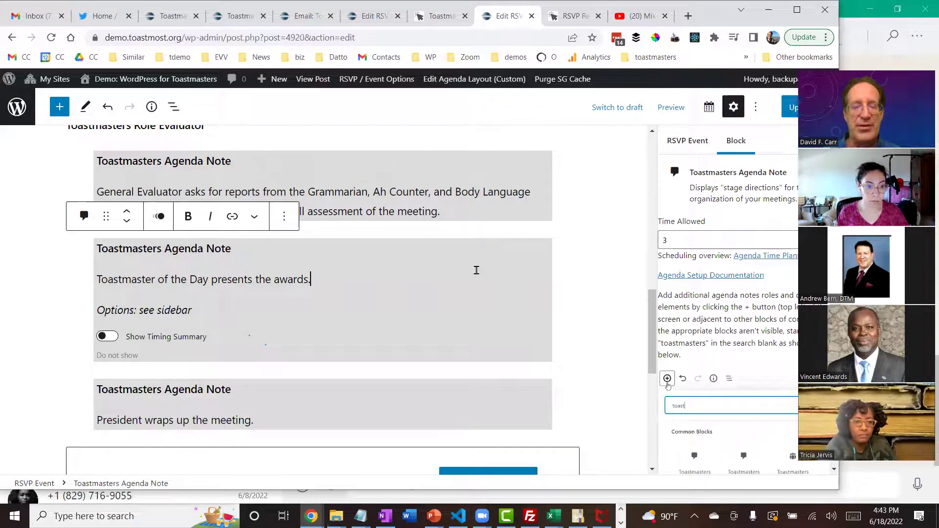
Insert a Toastmasters Agenda Note block directly below the Toastmasters Role Evaluator block.
{"action": "left_click_drag", "start_coordinate": [652, 318], "coordinate": [651, 291]}
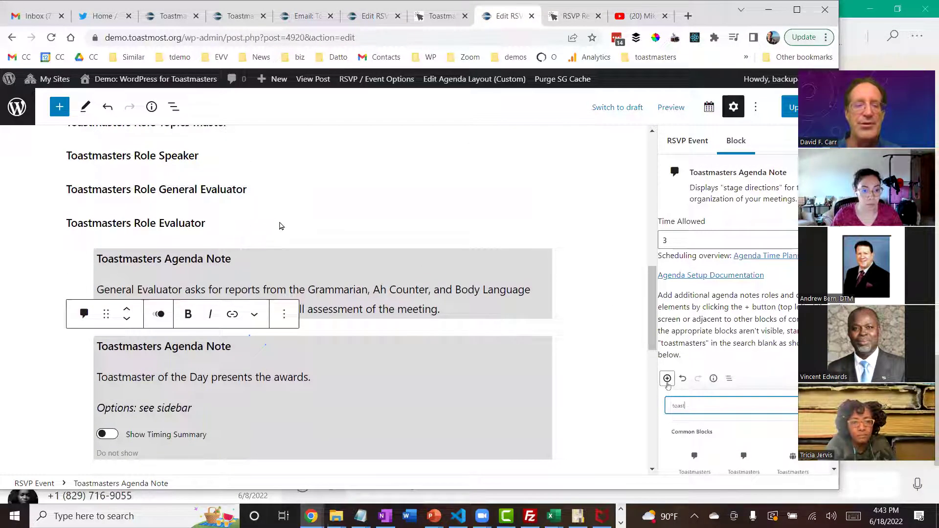
{"action": "left_click", "coordinate": [205, 224]}
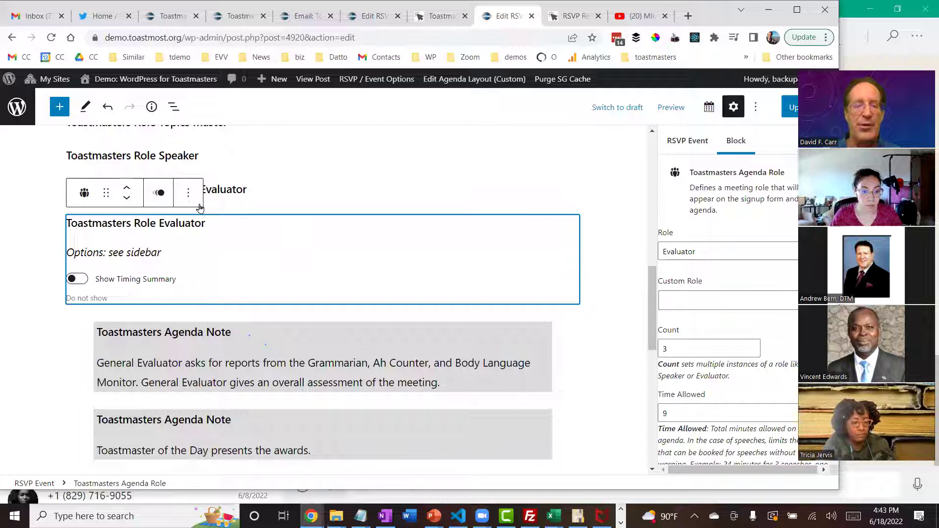
{"action": "left_click", "coordinate": [59, 109]}
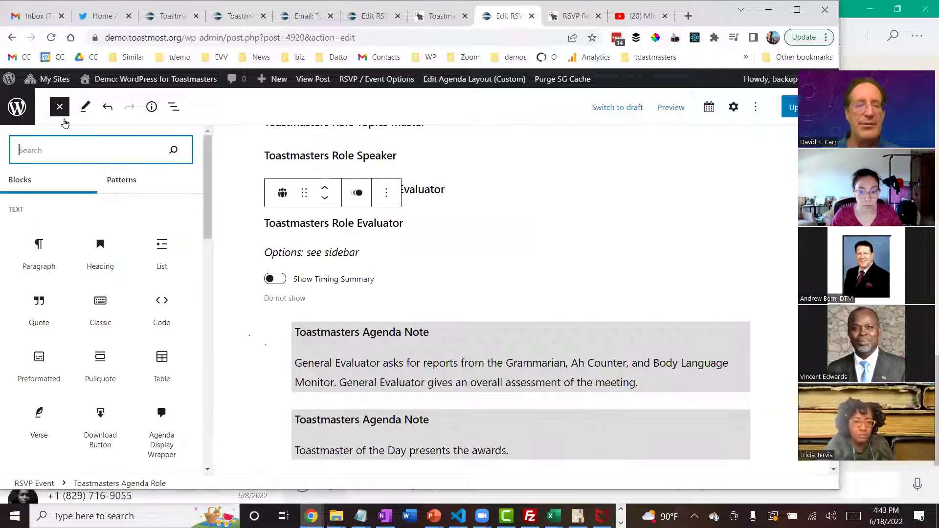
{"action": "type", "text": "age"}
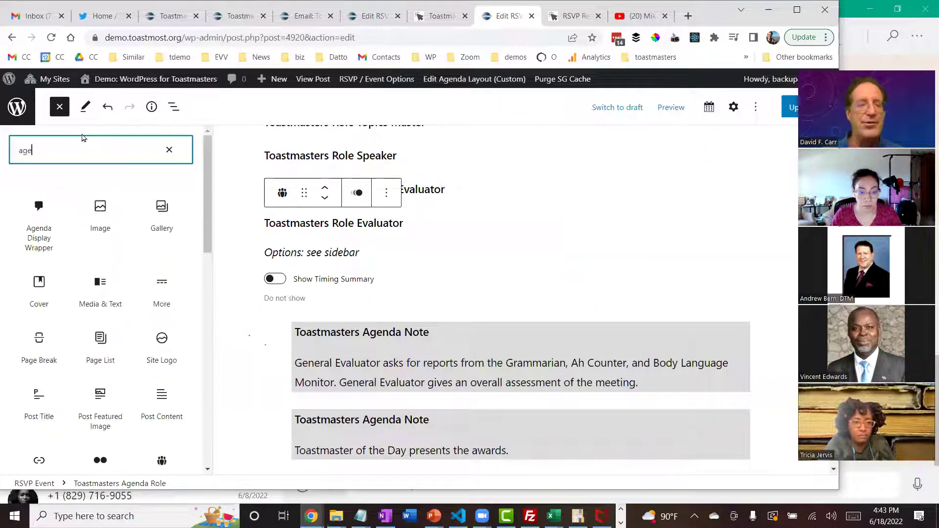
{"action": "type", "text": "nda"}
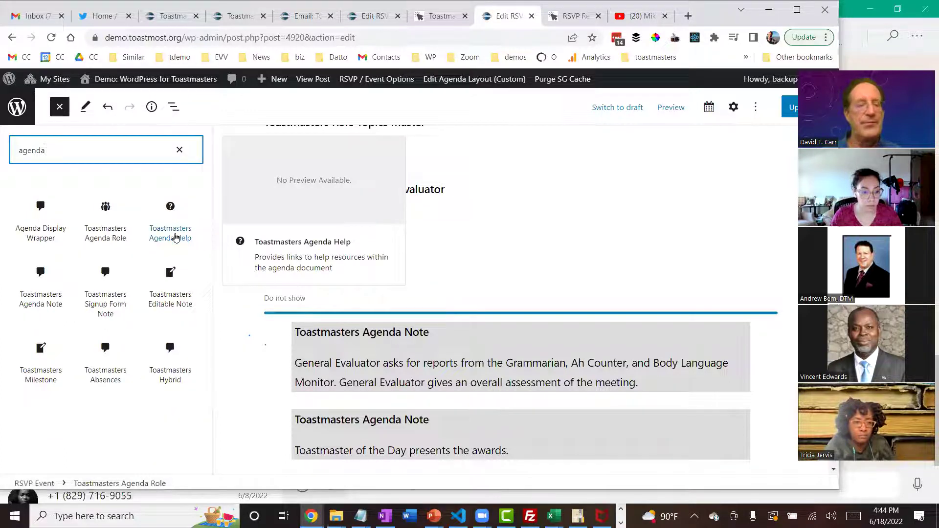
{"action": "left_click", "coordinate": [36, 286]}
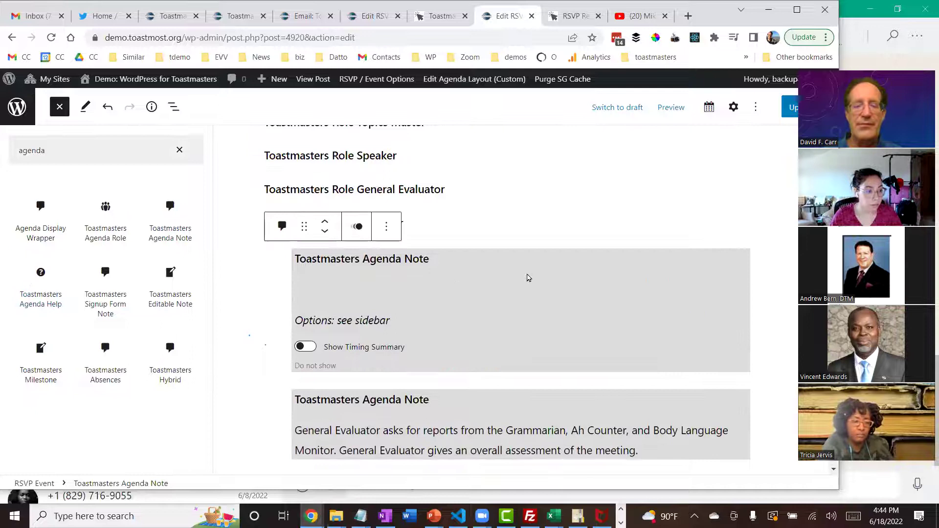
Enter "This is a note for the agenda view only" as the text of the empty agenda note below the Evaluator role.
{"action": "left_click", "coordinate": [339, 291]}
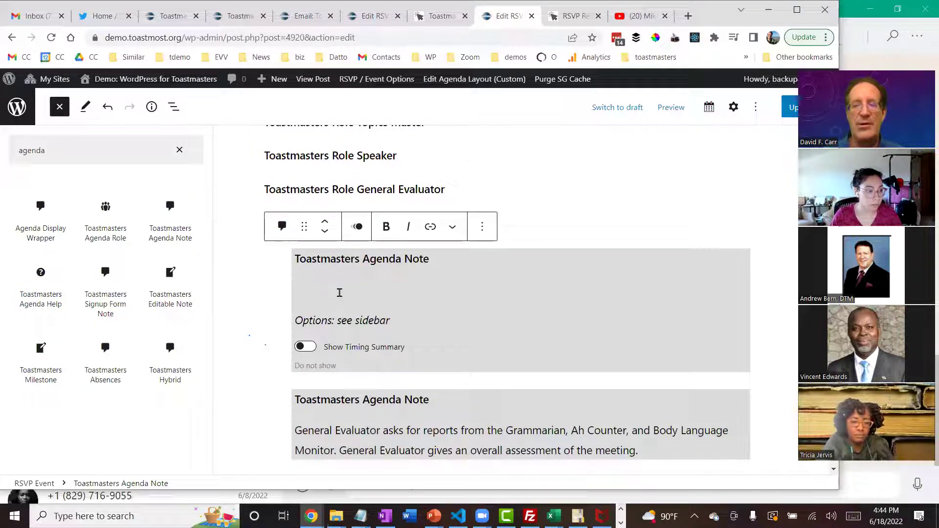
{"action": "type", "text": "Th"}
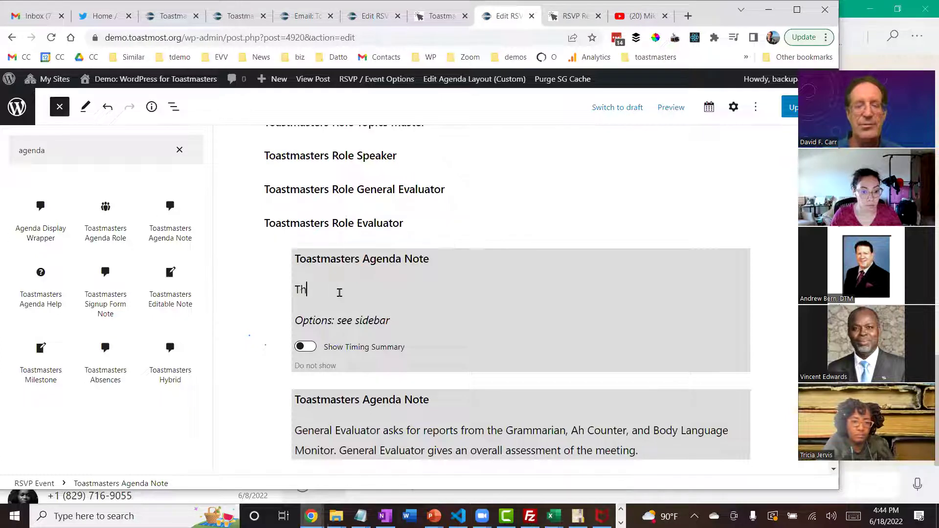
{"action": "type", "text": "is is a note f"}
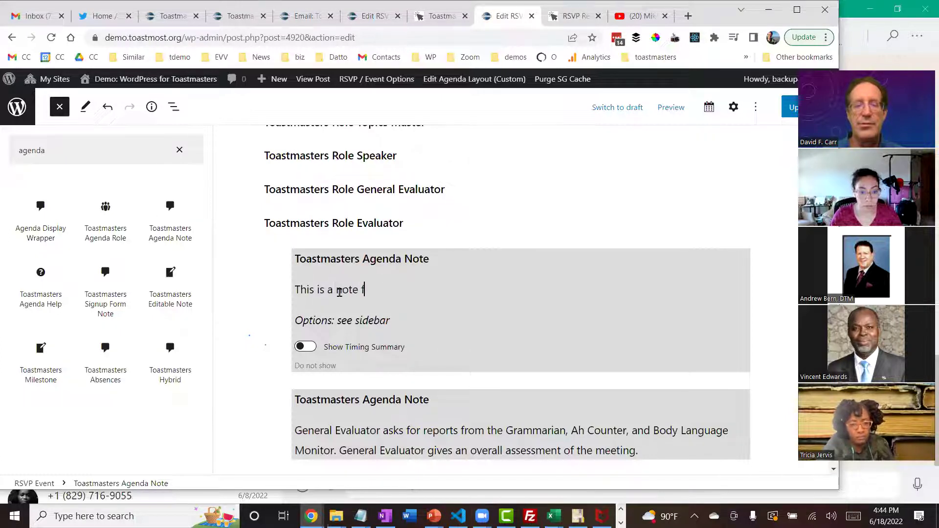
{"action": "type", "text": "or the agenda v"}
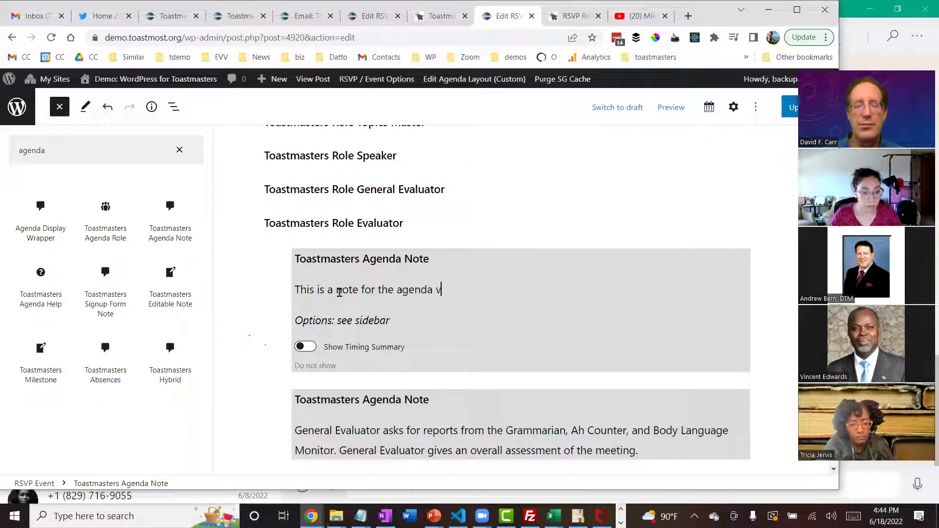
{"action": "type", "text": "iew only"}
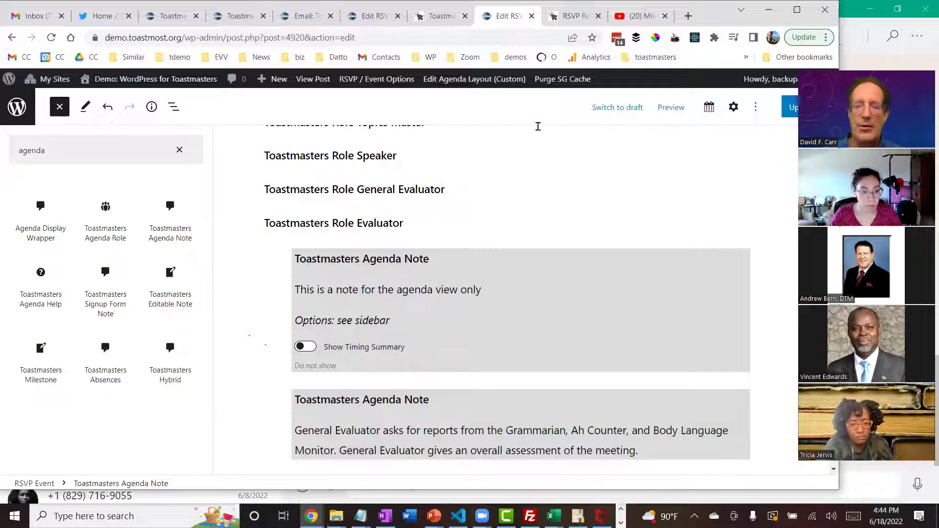
Show the block settings and set the time allowed of the agenda note below the Evaluator role to 1 minute.
{"action": "left_click", "coordinate": [728, 108]}
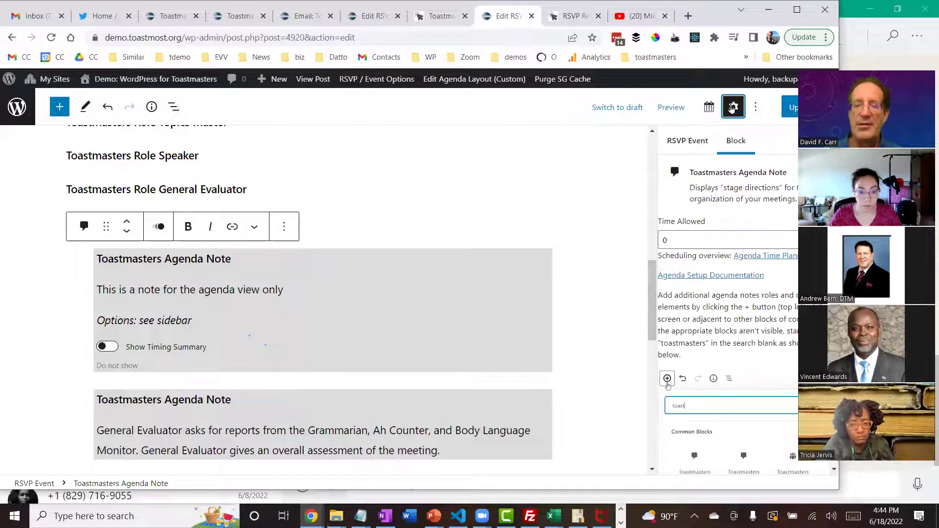
{"action": "left_click", "coordinate": [698, 240]}
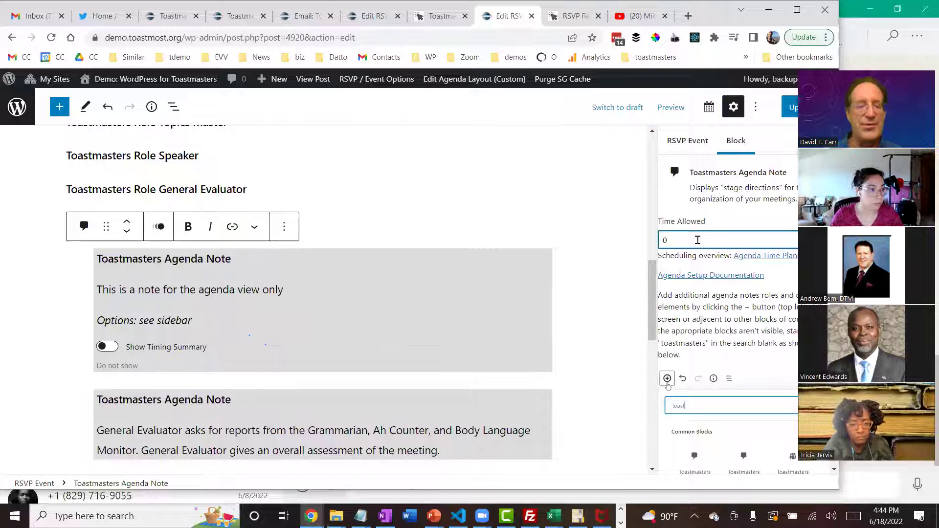
{"action": "key", "text": "BackSpace"}
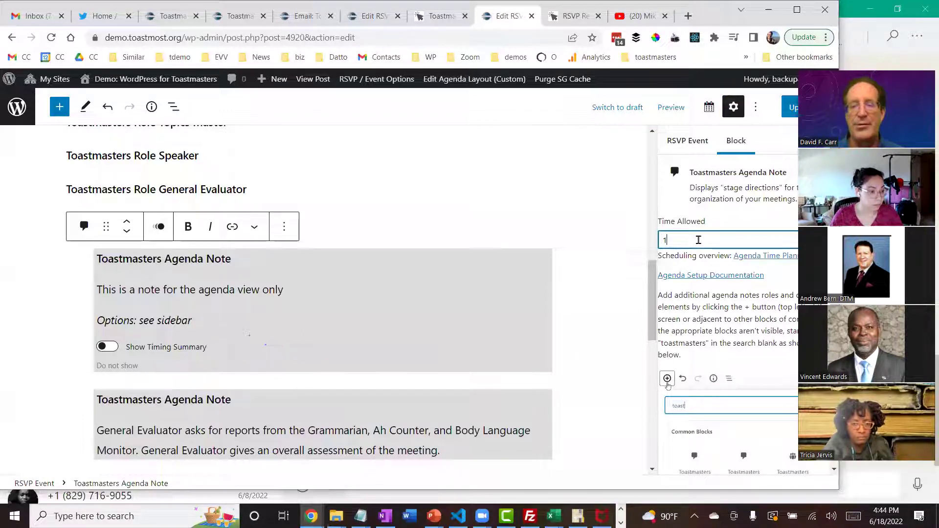
Replace the text of the agenda note below the Evaluator role with "5 minute break" and select its time allowed value.
{"action": "left_click", "coordinate": [497, 289]}
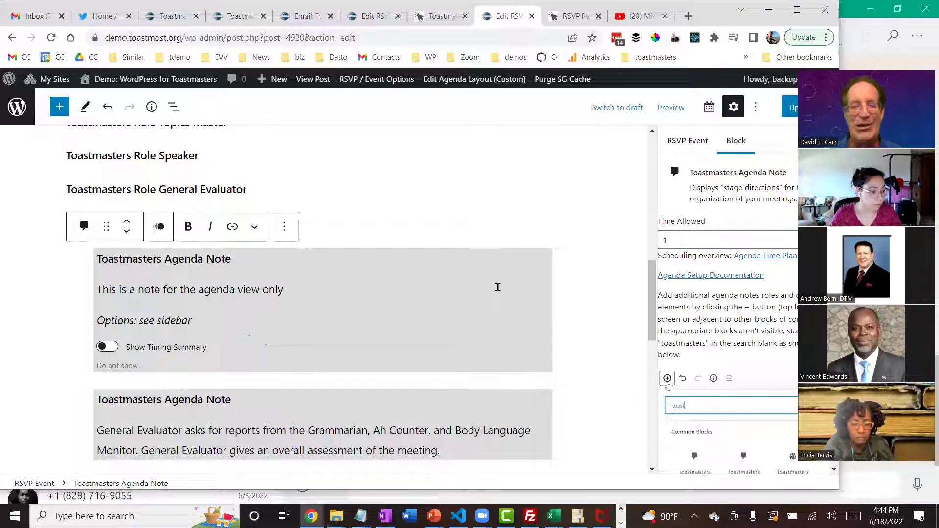
{"action": "key", "text": "shift+Home"}
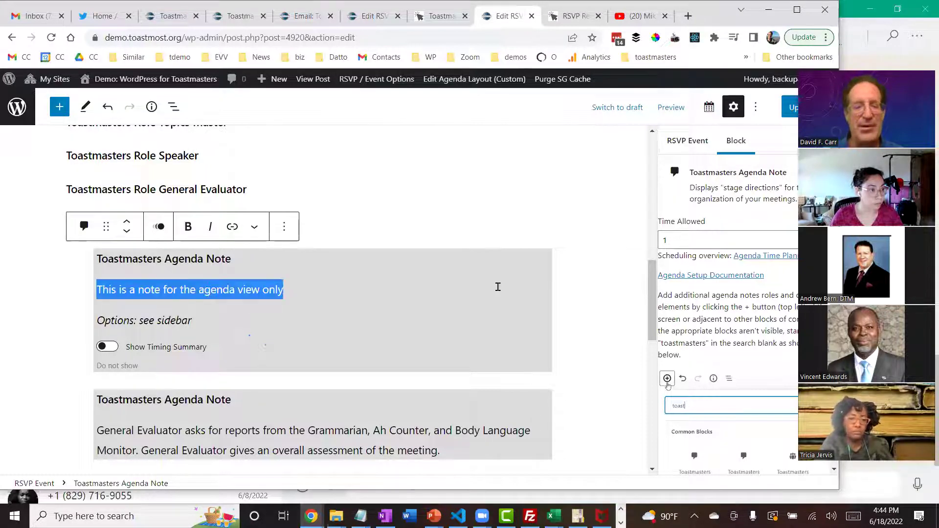
{"action": "type", "text": "5 minute break"}
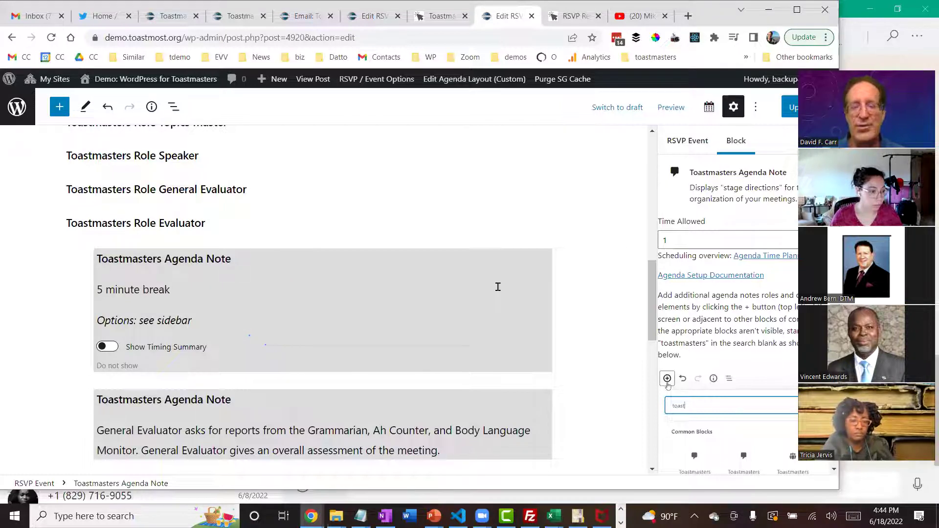
{"action": "left_click_drag", "start_coordinate": [693, 239], "coordinate": [649, 244]}
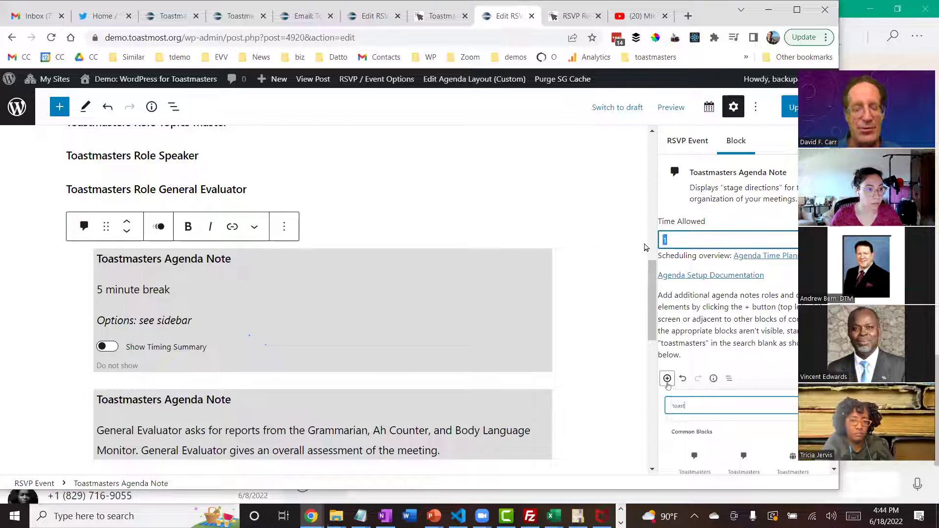
Insert a Toastmasters Editable Note block between the Evaluator role and the "5 minute break" agenda note.
{"action": "left_click", "coordinate": [550, 212]}
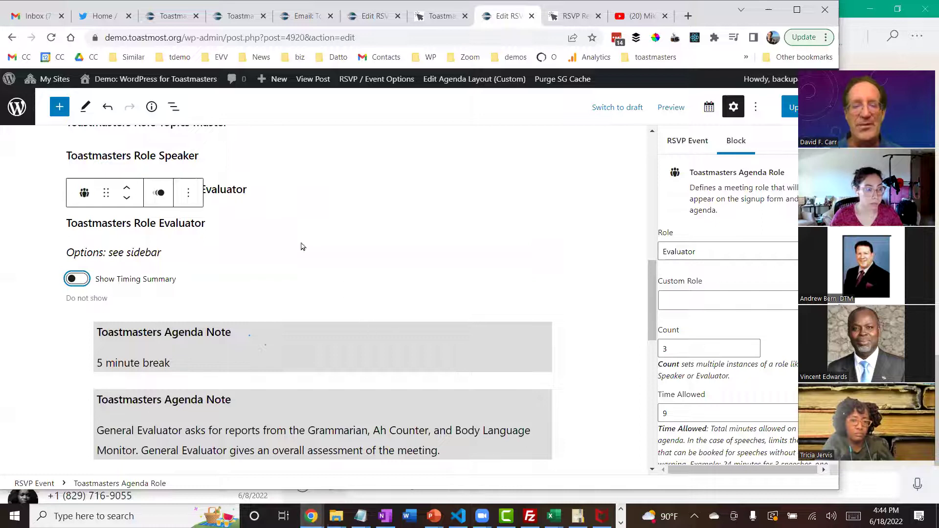
{"action": "left_click", "coordinate": [59, 106]}
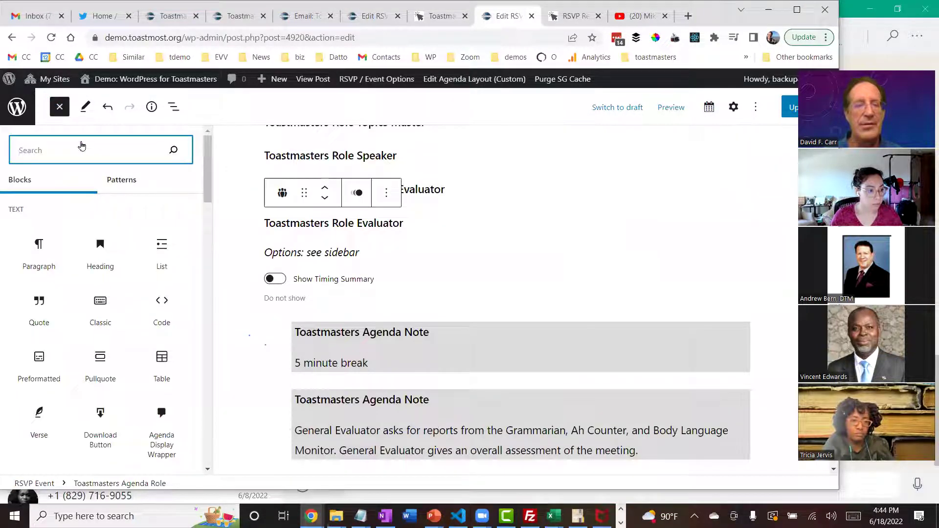
{"action": "type", "text": "edi"}
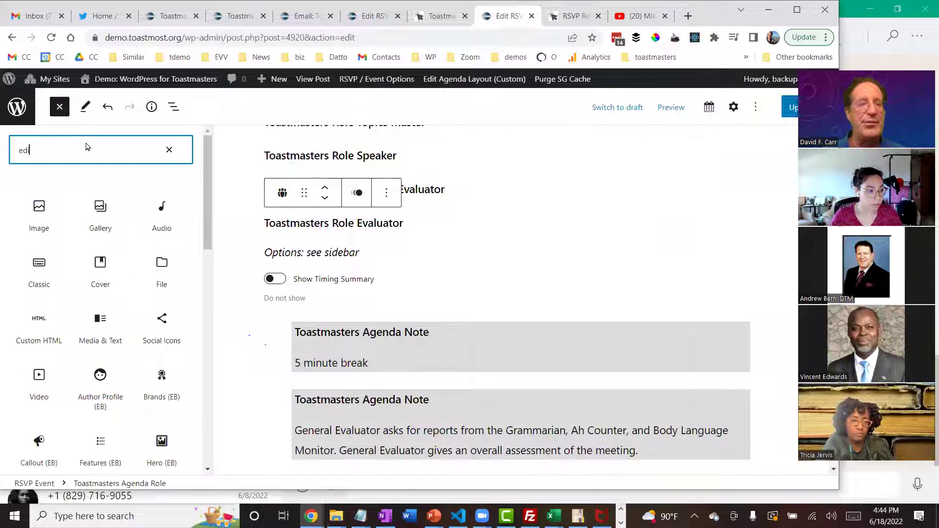
{"action": "key", "text": "BackSpace"}
{"action": "key", "text": "BackSpace"}
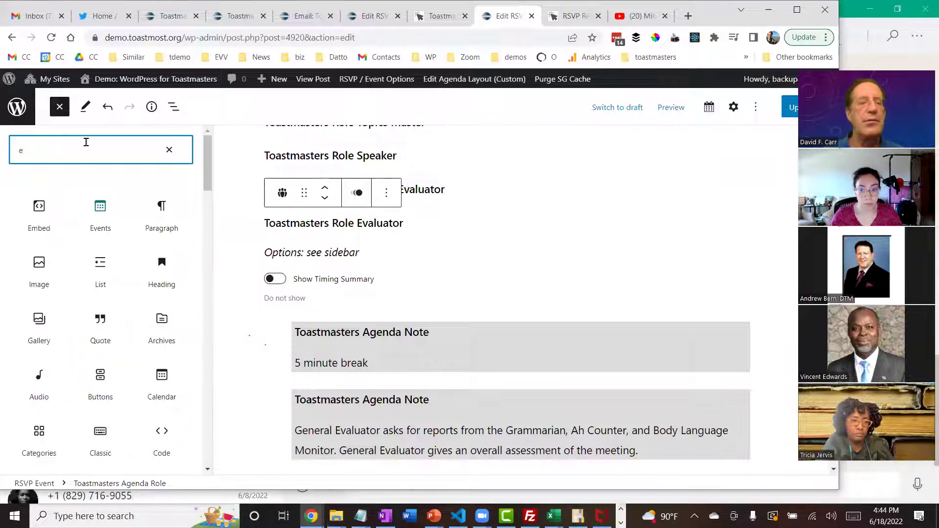
{"action": "type", "text": "ditable"}
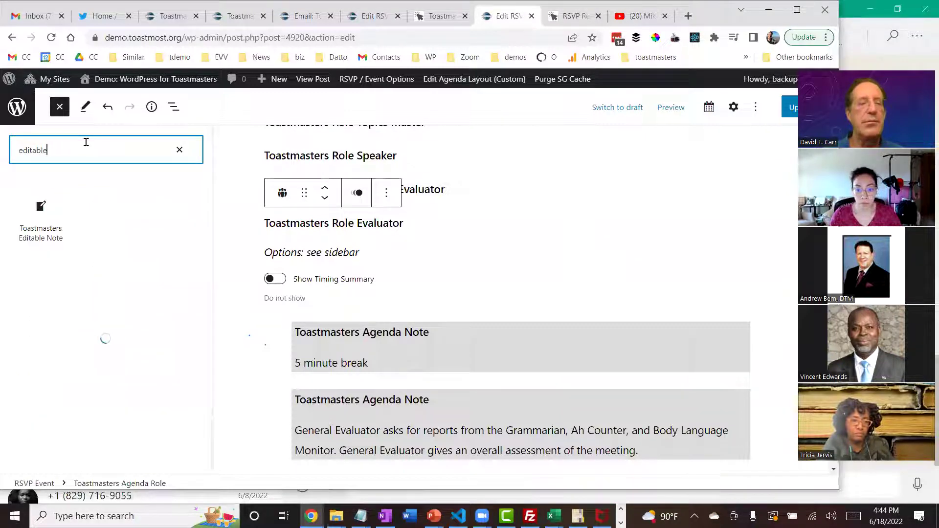
{"action": "left_click", "coordinate": [39, 226]}
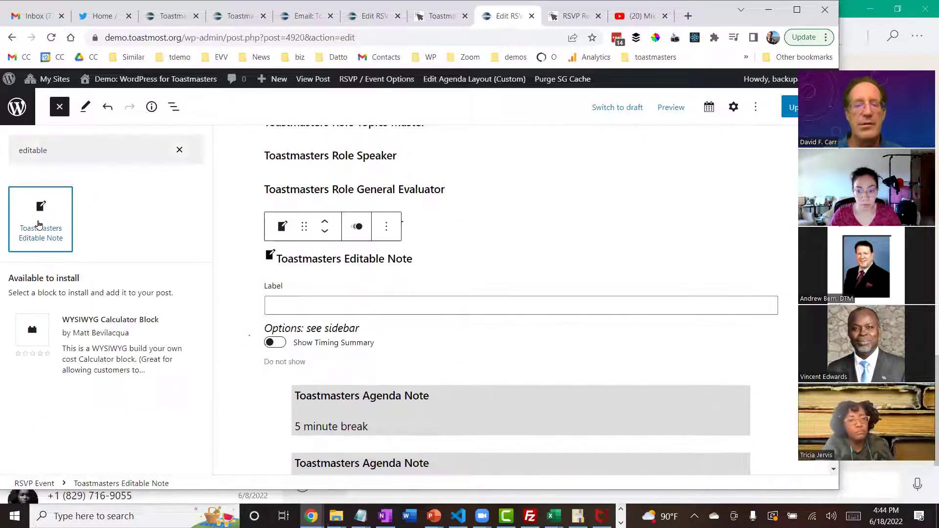
Show the block settings and label the new Toastmasters Editable Note "Special Guest".
{"action": "left_click", "coordinate": [319, 302]}
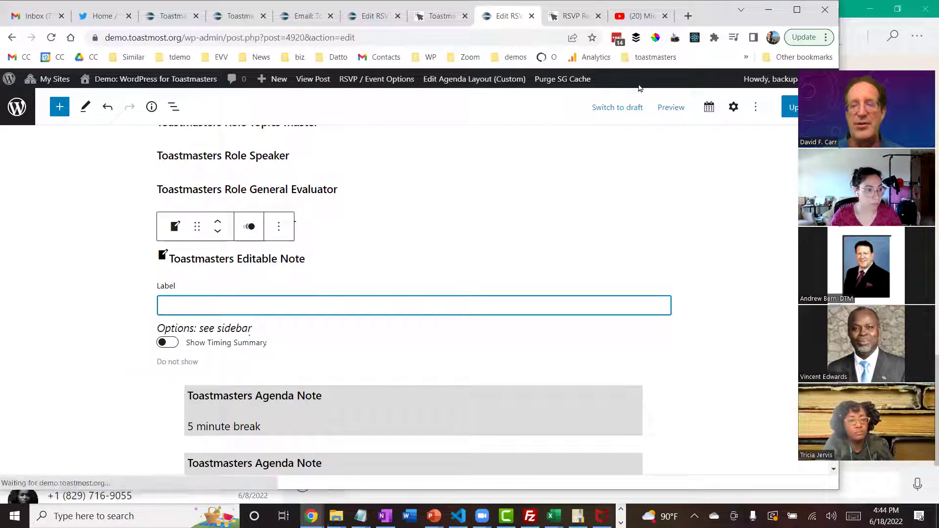
{"action": "left_click", "coordinate": [734, 108]}
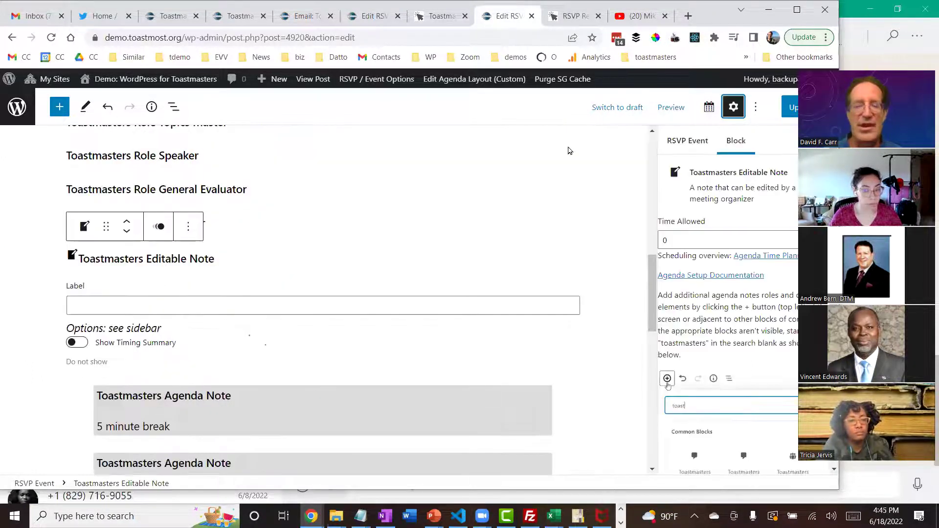
{"action": "left_click", "coordinate": [227, 308]}
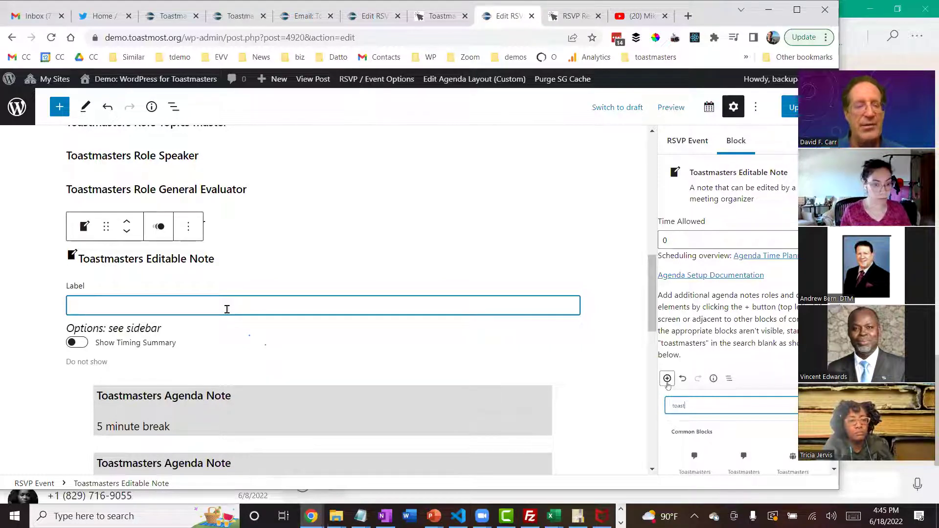
{"action": "type", "text": "S"}
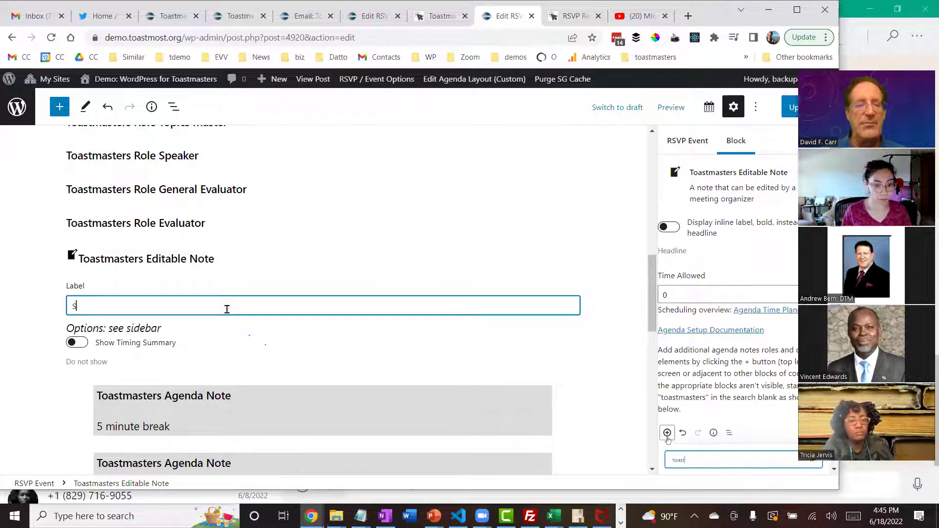
{"action": "type", "text": "pecial Guest"}
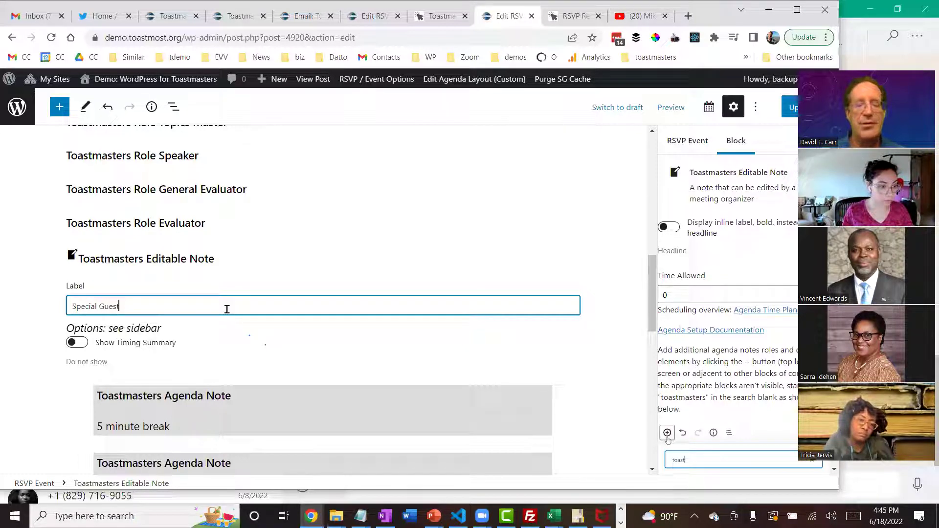
Save the event and open its published Toastmasters Meeting page.
{"action": "left_click", "coordinate": [790, 107]}
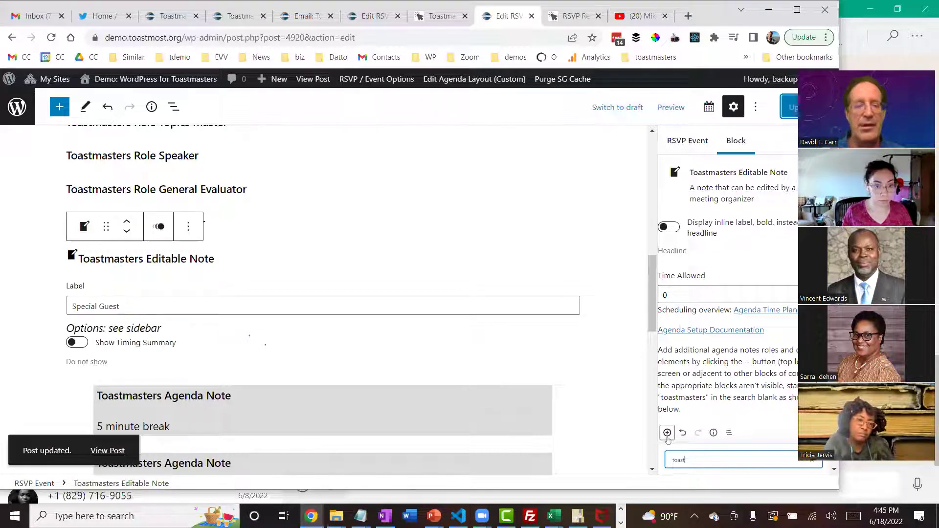
{"action": "left_click", "coordinate": [314, 79]}
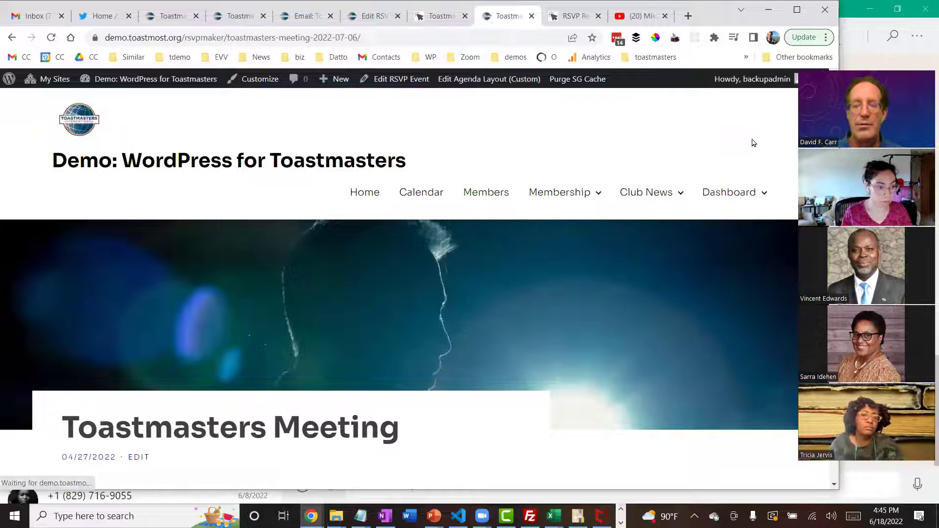
Fill in the Special Guest note on the meeting page with "Area director is visiting be on your best behavior." and update it.
{"action": "scroll", "coordinate": [754, 142], "scroll_direction": "down", "scroll_amount": 15}
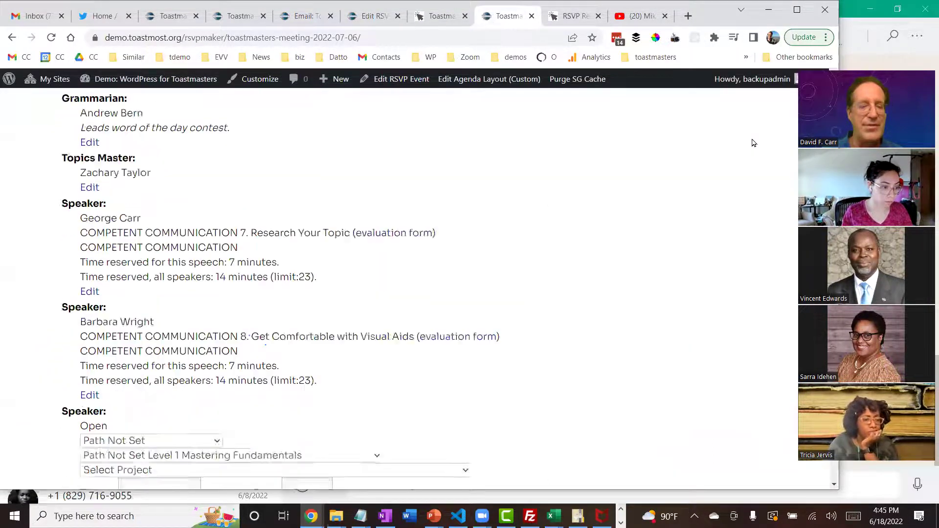
{"action": "scroll", "coordinate": [753, 143], "scroll_direction": "down", "scroll_amount": 15}
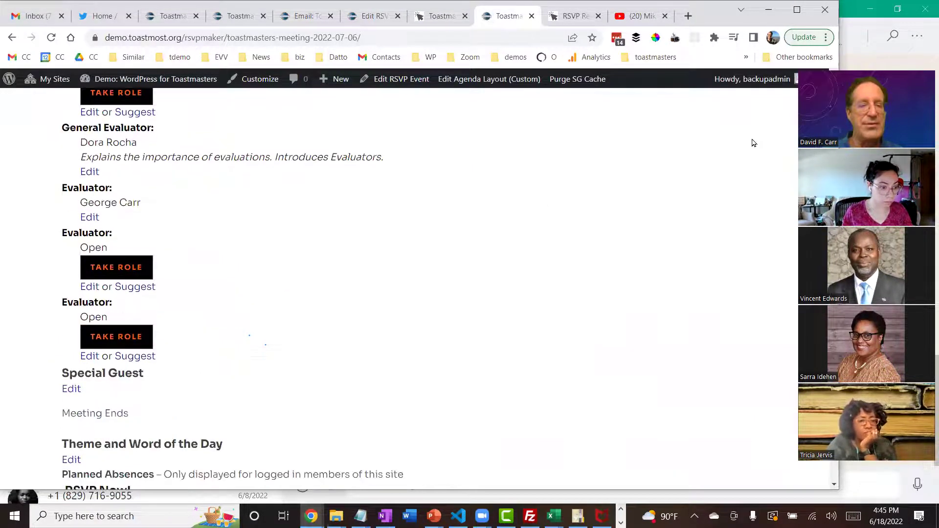
{"action": "scroll", "coordinate": [754, 143], "scroll_direction": "down", "scroll_amount": 4}
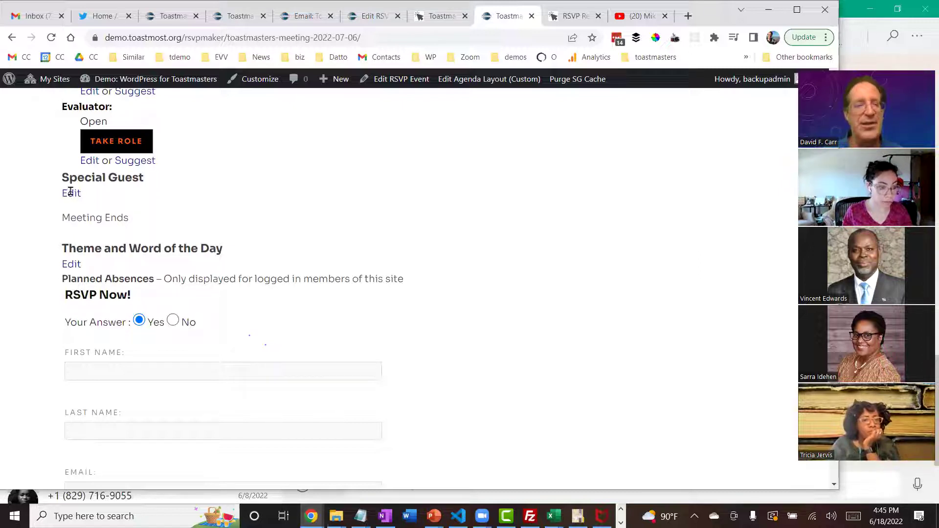
{"action": "left_click", "coordinate": [68, 192]}
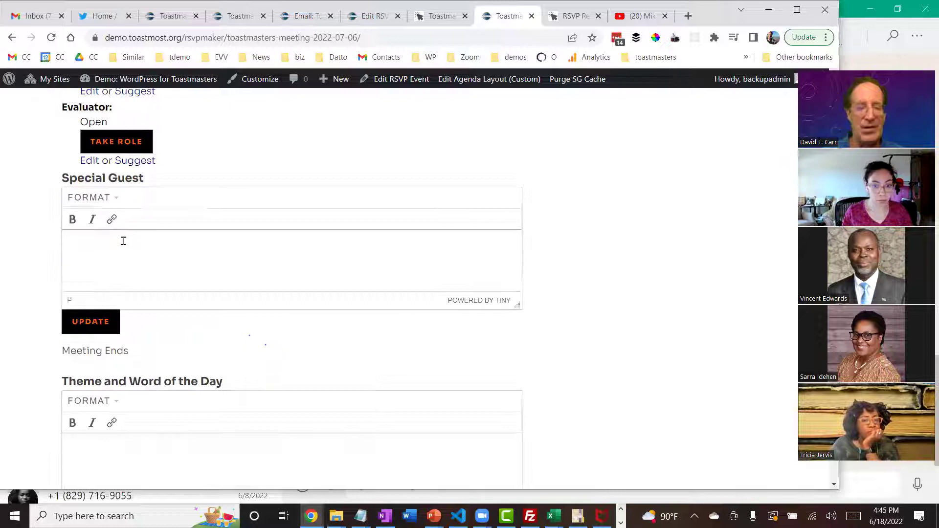
{"action": "type", "text": "Area "}
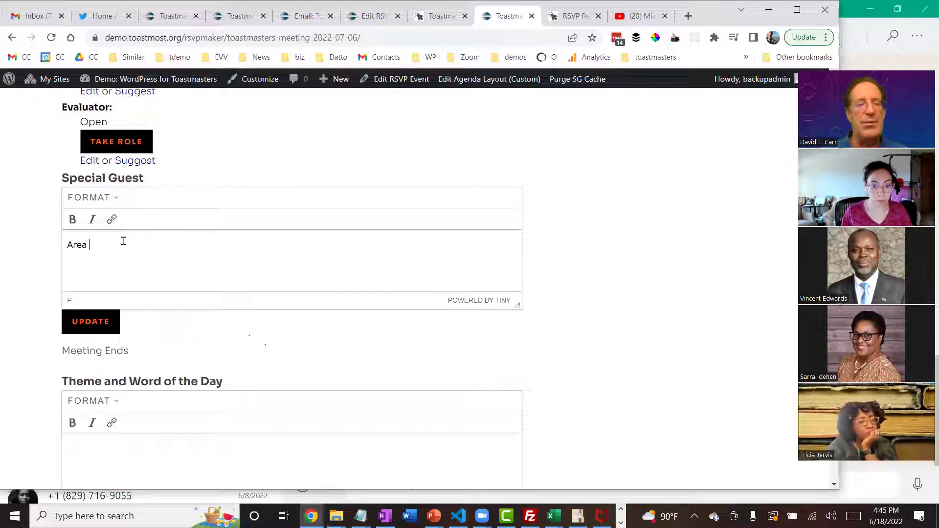
{"action": "type", "text": "director is visiting "}
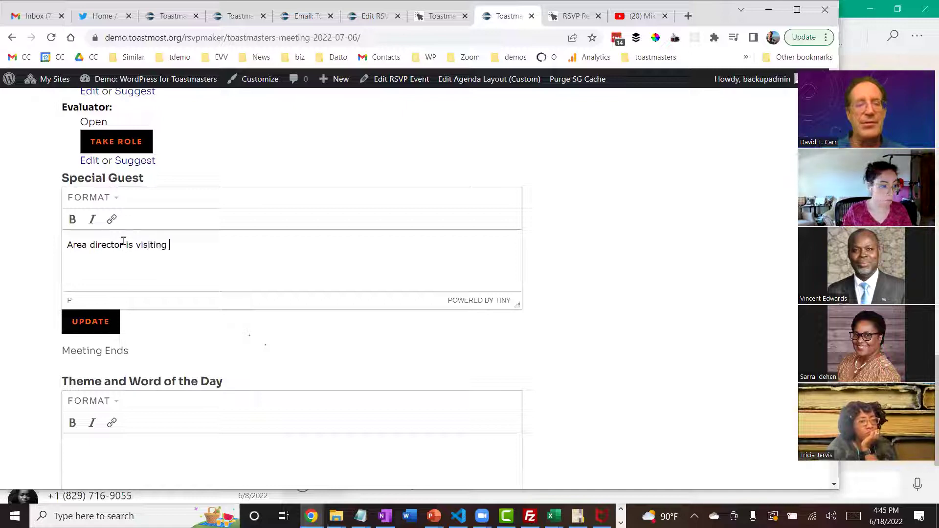
{"action": "type", "text": "be on"}
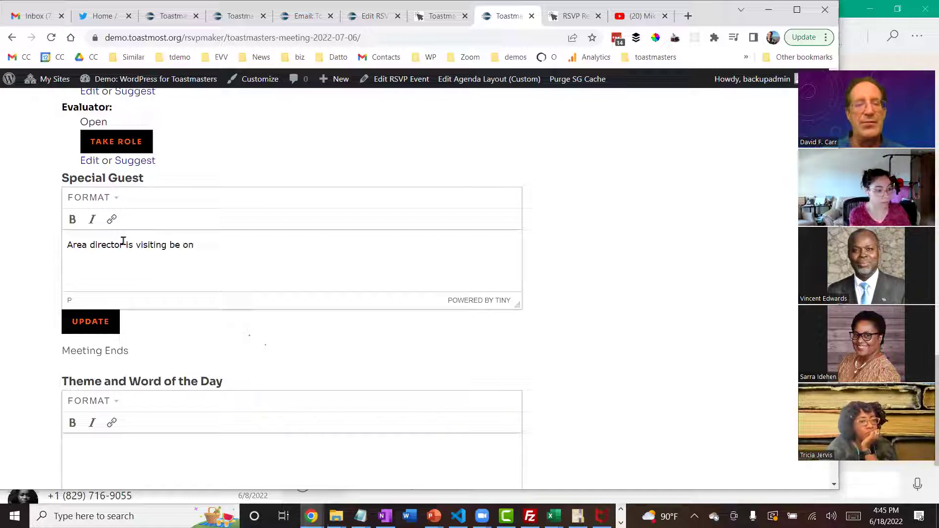
{"action": "type", "text": " your best be"}
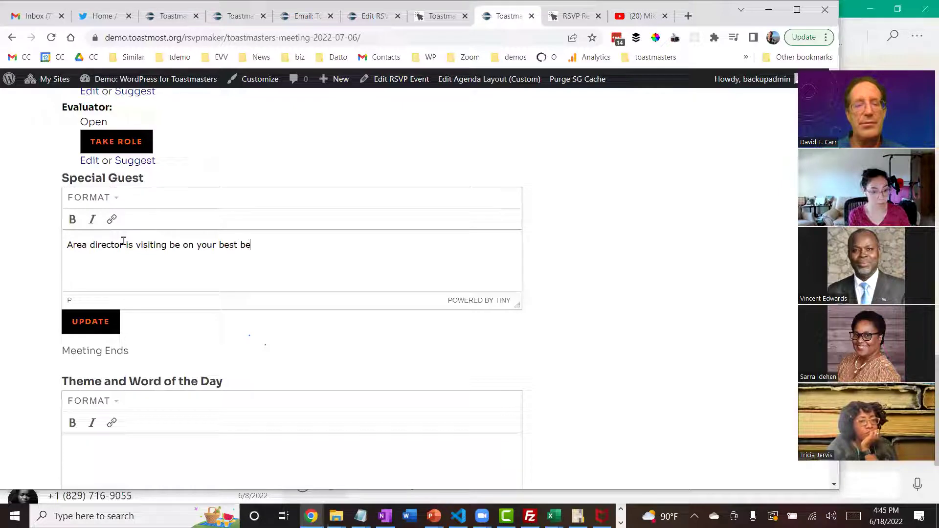
{"action": "type", "text": "havior."}
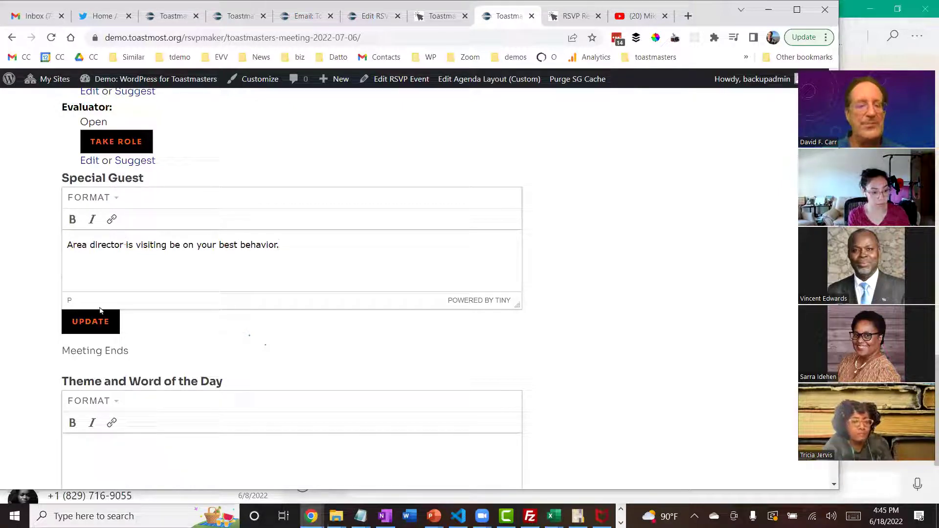
{"action": "left_click", "coordinate": [97, 326]}
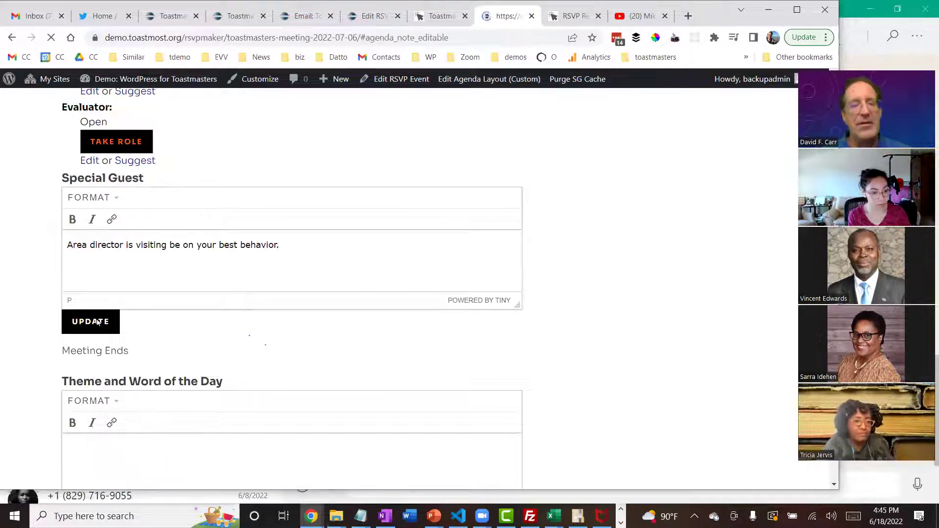
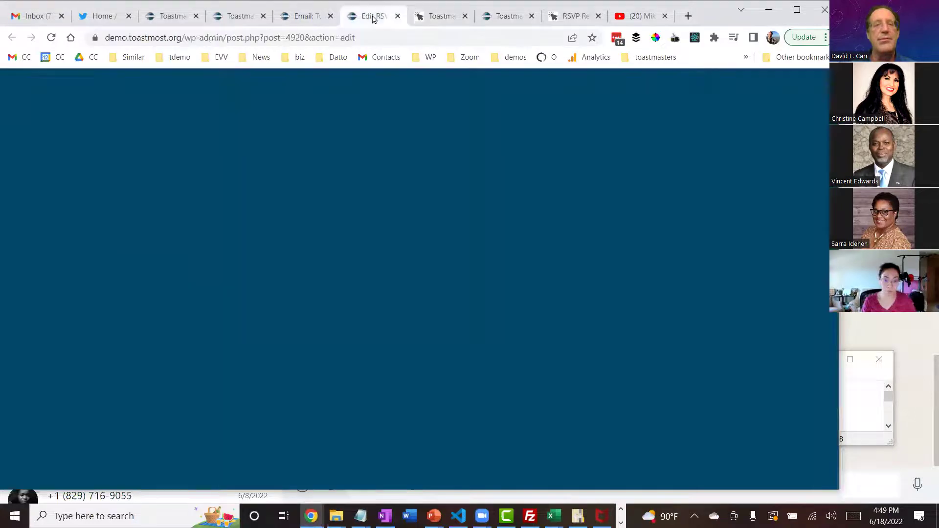
Leave the event editor, open the Update Roles & Attendance administration page and load the June 13, 2022 meeting record.
{"action": "left_click", "coordinate": [314, 18]}
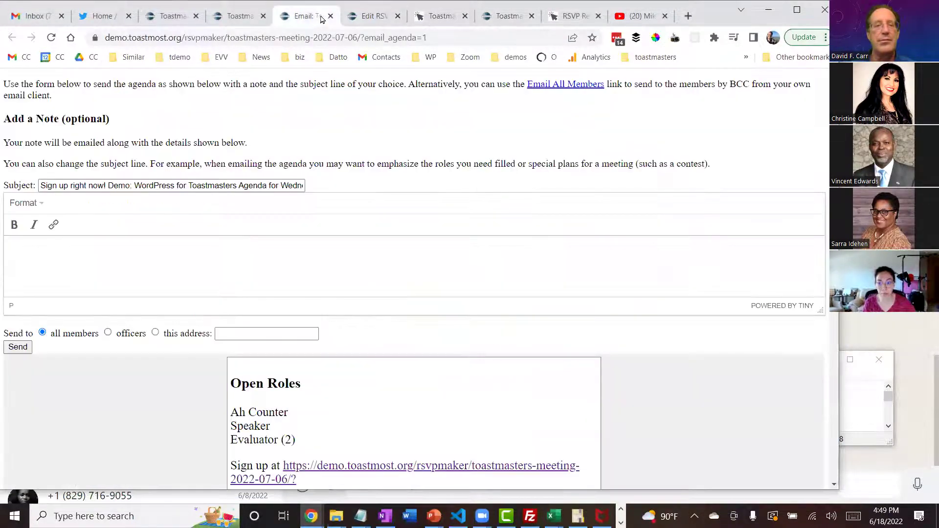
{"action": "left_click", "coordinate": [431, 15]}
{"action": "left_click", "coordinate": [376, 15]}
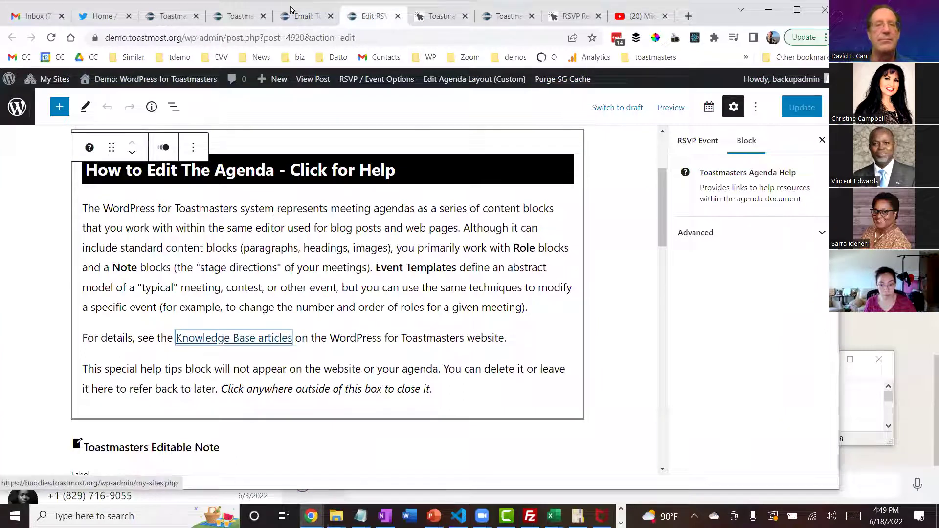
{"action": "left_click", "coordinate": [28, 108]}
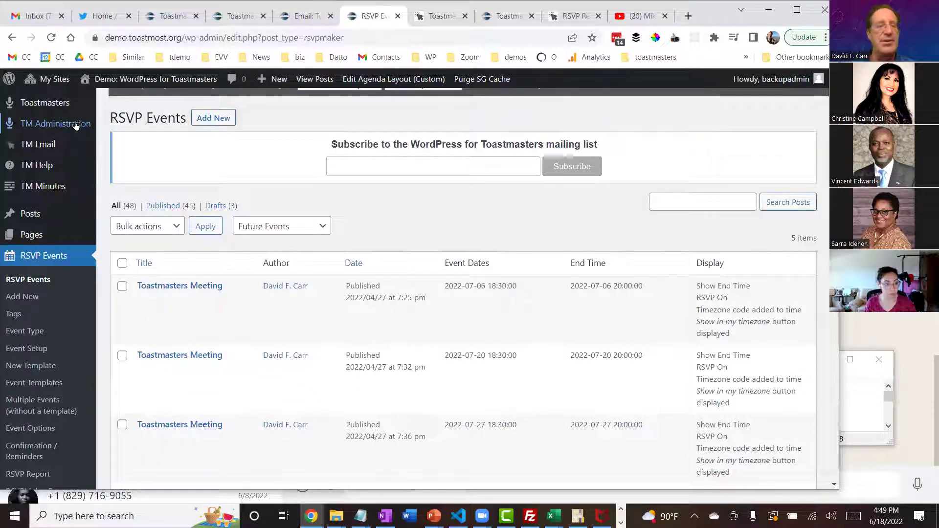
{"action": "mouse_move", "coordinate": [68, 124]}
{"action": "left_click", "coordinate": [140, 152]}
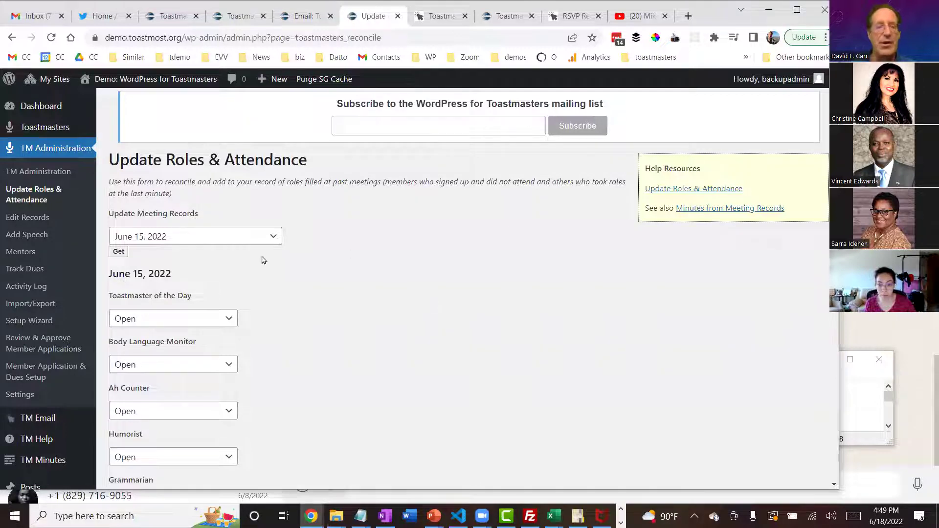
{"action": "left_click", "coordinate": [252, 240]}
{"action": "left_click", "coordinate": [230, 269]}
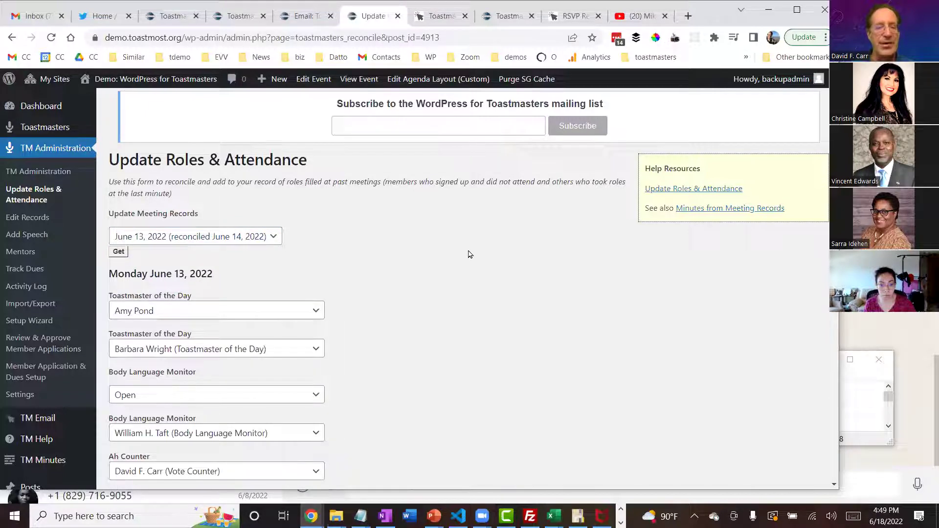
Assign a member to the open Body Language Monitor role in the June 13, 2022 record.
{"action": "scroll", "coordinate": [468, 254], "scroll_direction": "down", "scroll_amount": 5}
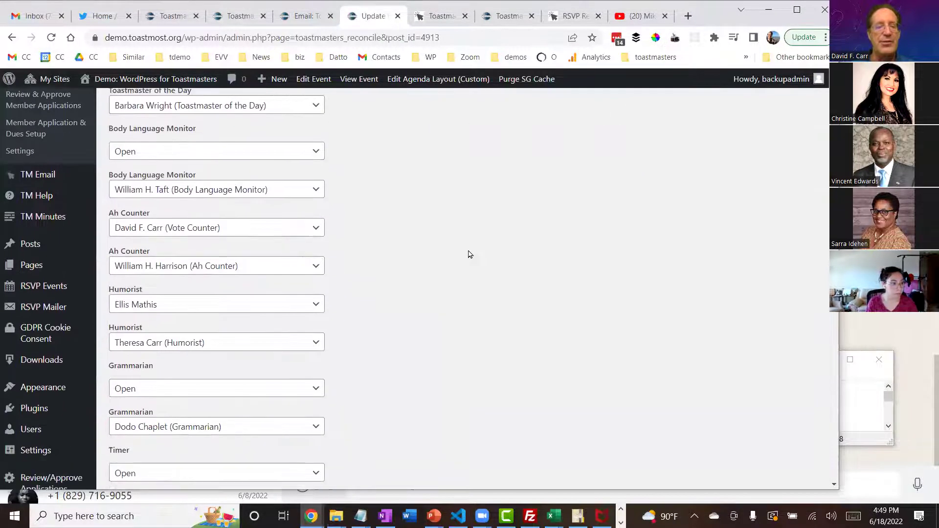
{"action": "left_click", "coordinate": [290, 152]}
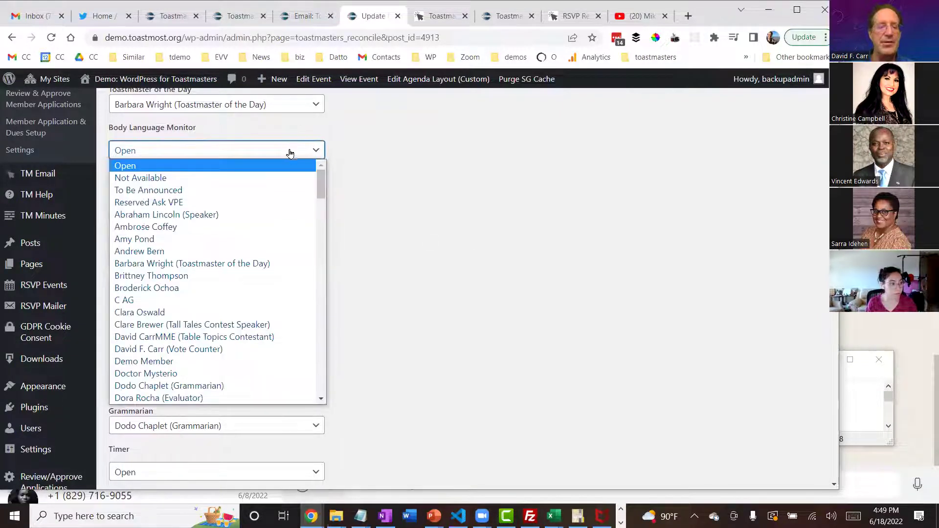
{"action": "left_click", "coordinate": [254, 251]}
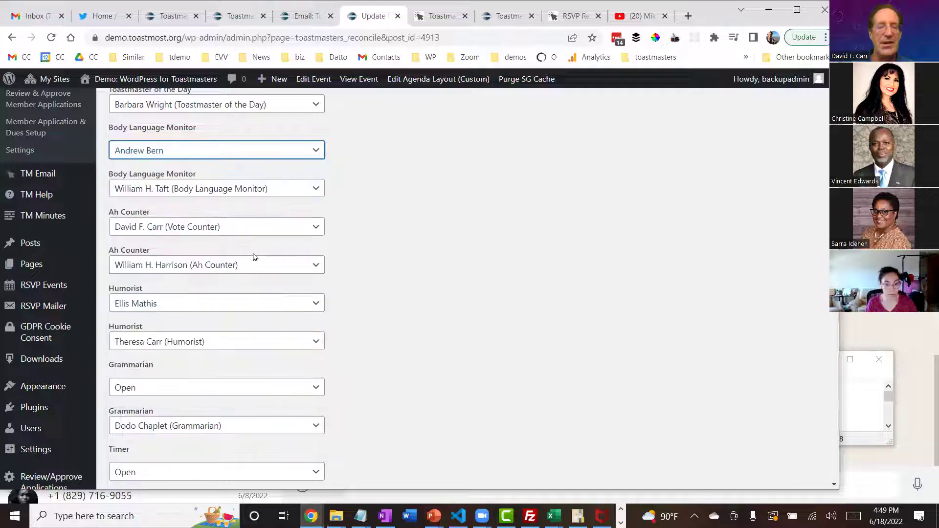
{"action": "left_click", "coordinate": [458, 343]}
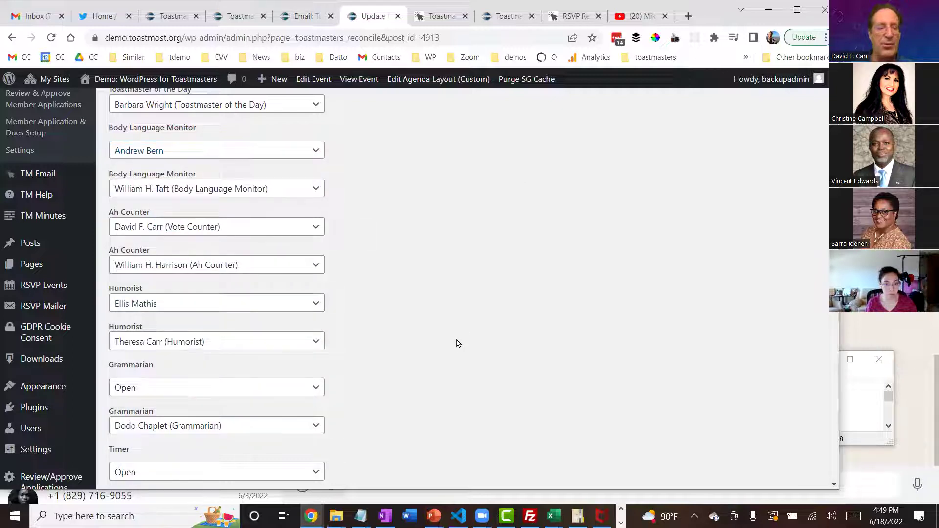
Assign a member to the first open Speaker role with path Team Collaboration, Level 2 Learning Your Style, and project Active Listening.
{"action": "scroll", "coordinate": [458, 343], "scroll_direction": "down", "scroll_amount": 7}
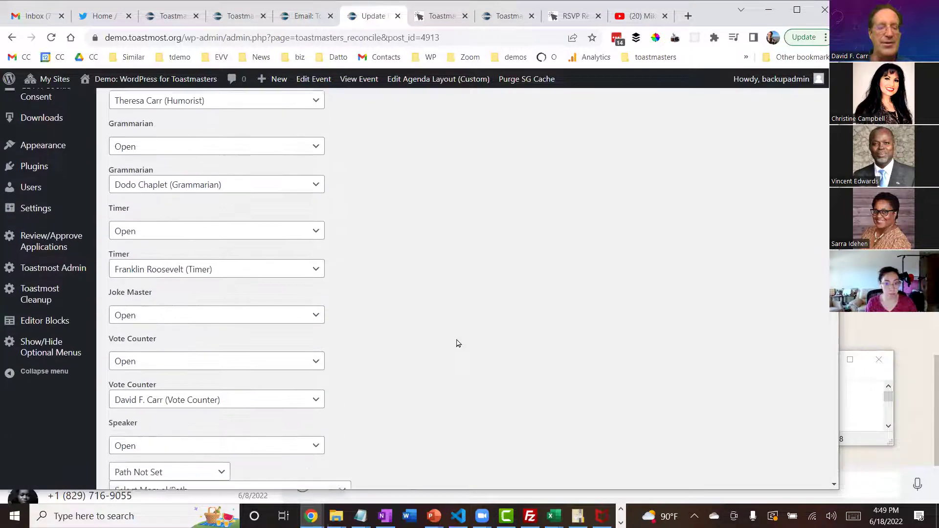
{"action": "left_click", "coordinate": [260, 345]}
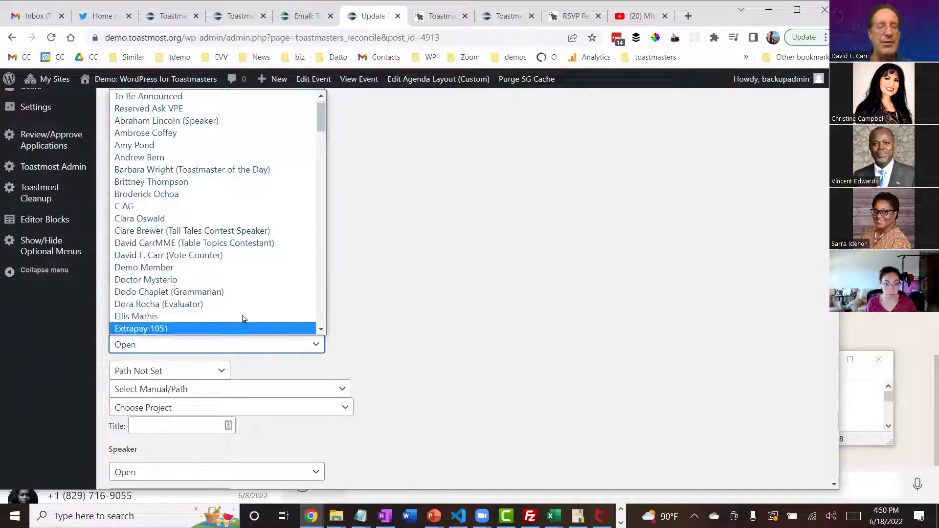
{"action": "left_click", "coordinate": [225, 219]}
{"action": "left_click", "coordinate": [185, 373]}
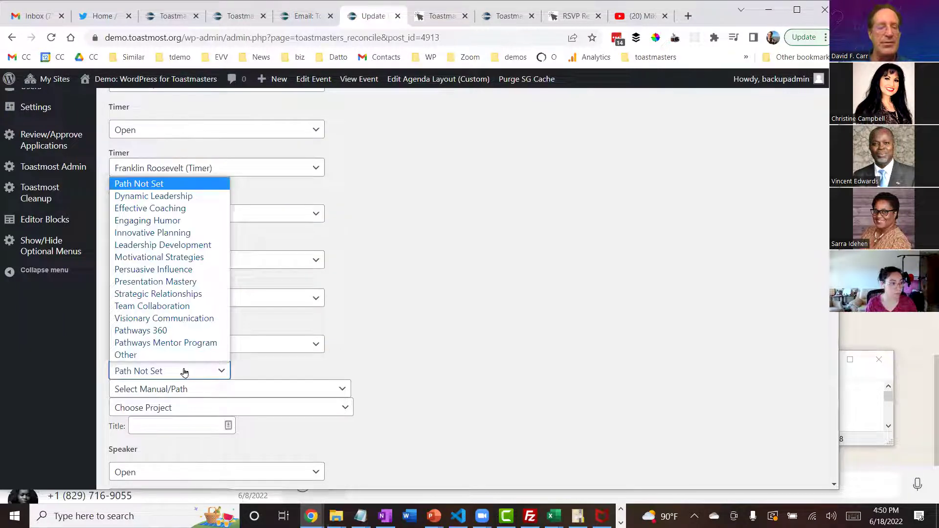
{"action": "left_click", "coordinate": [174, 306]}
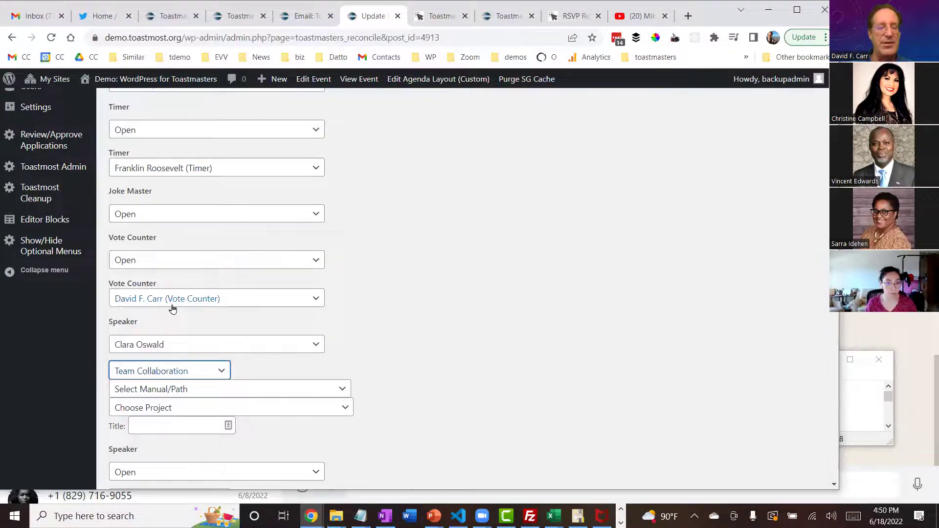
{"action": "left_click", "coordinate": [219, 390]}
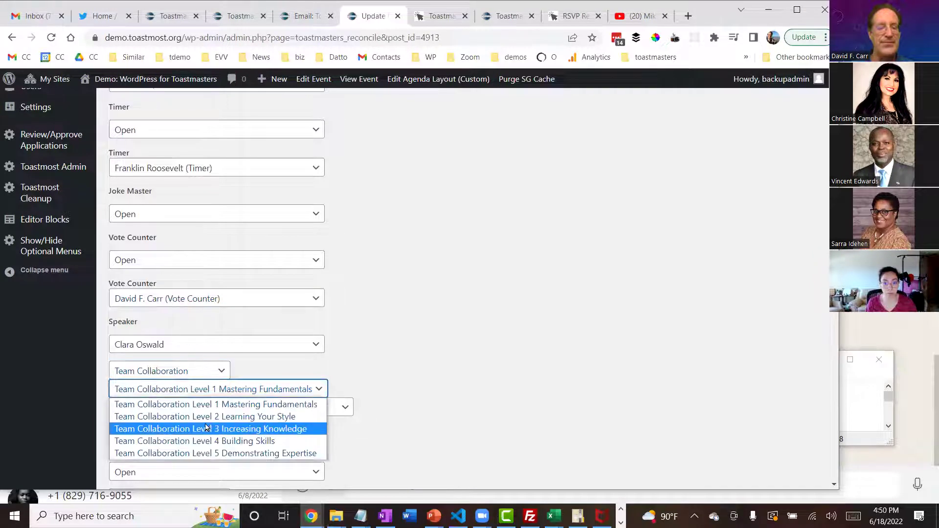
{"action": "left_click", "coordinate": [209, 418]}
{"action": "left_click", "coordinate": [206, 412]}
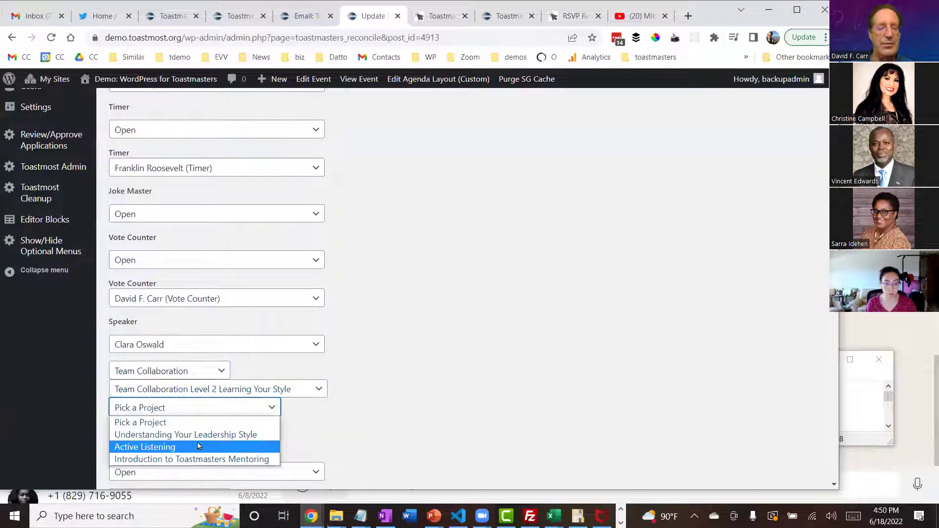
{"action": "left_click", "coordinate": [196, 445]}
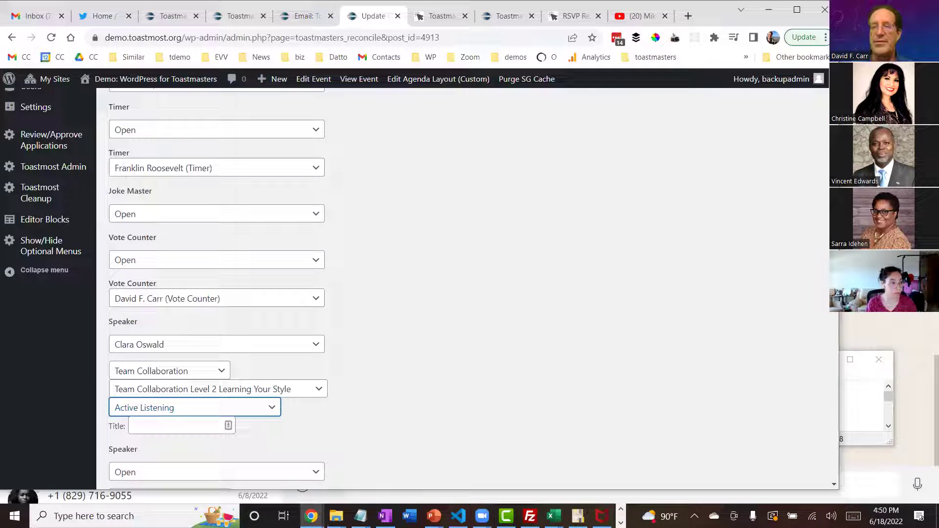
{"action": "left_click", "coordinate": [715, 206]}
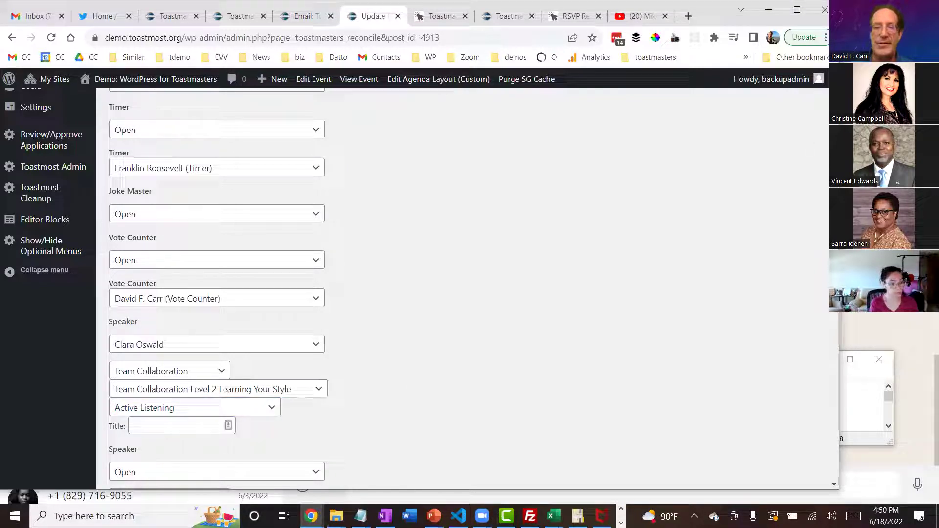
Add Demo Member for the Best Speaker role in the first additional role row.
{"action": "left_click_drag", "start_coordinate": [833, 193], "coordinate": [835, 392]}
{"action": "left_click", "coordinate": [293, 112]}
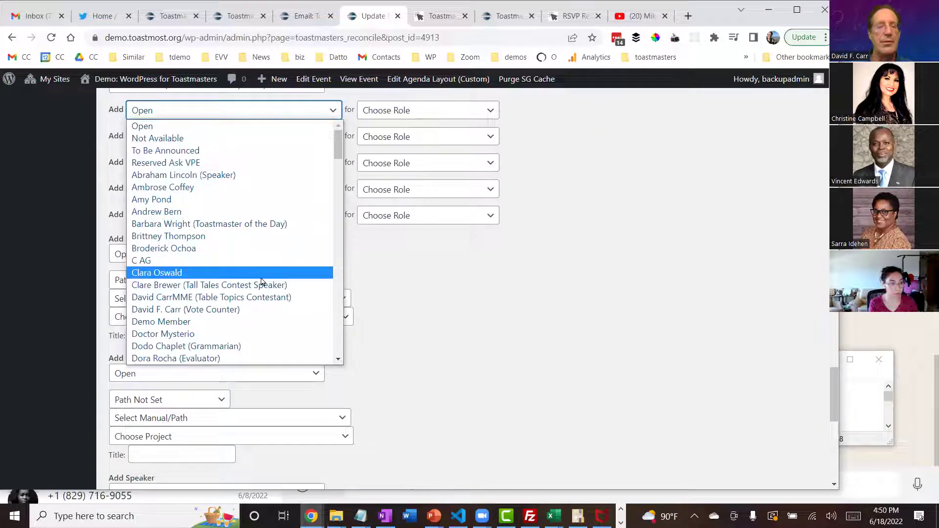
{"action": "left_click", "coordinate": [259, 323]}
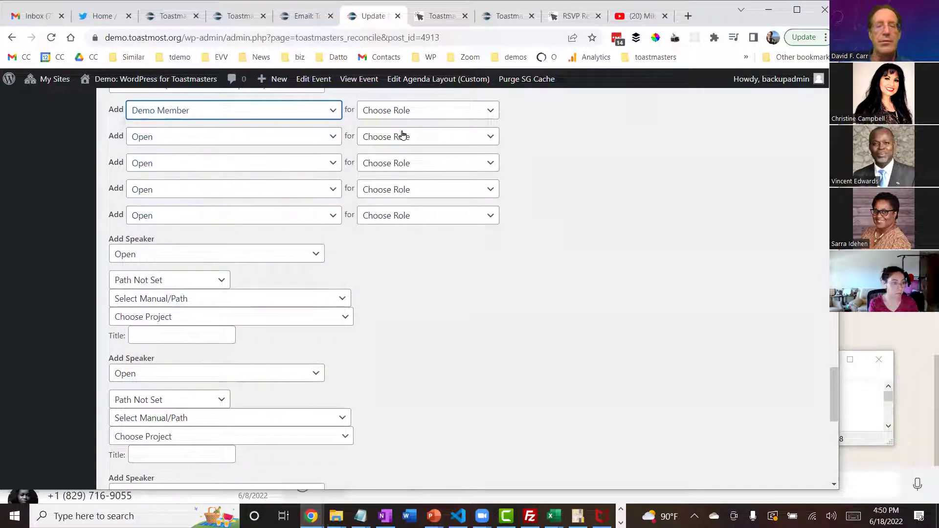
{"action": "left_click", "coordinate": [427, 106]}
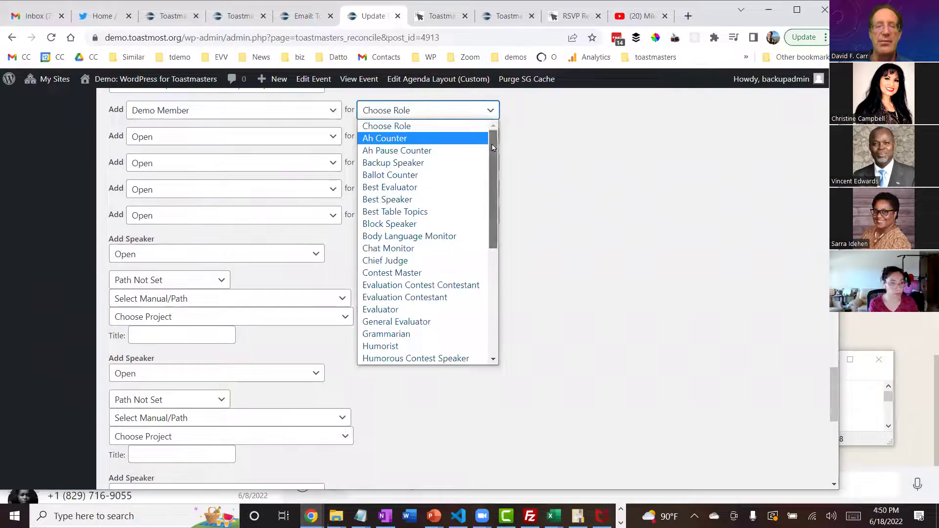
{"action": "left_click", "coordinate": [413, 202]}
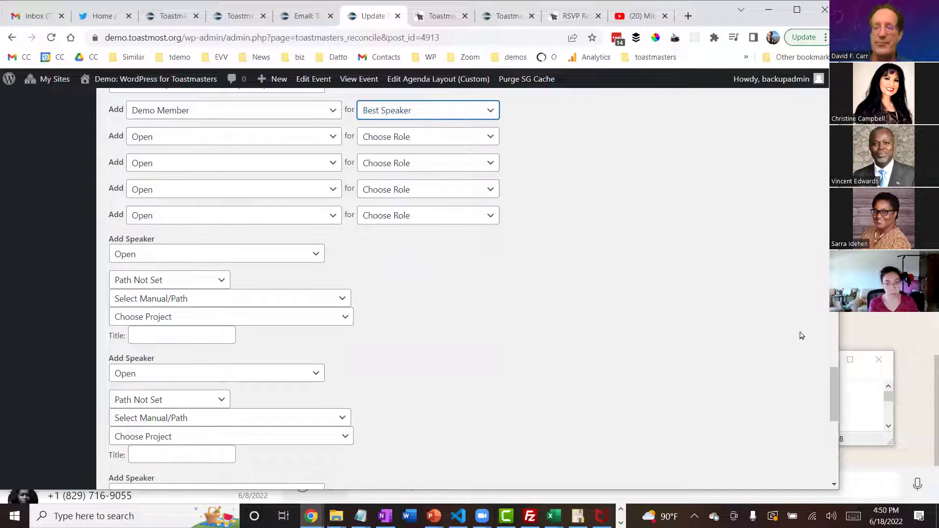
Mark the first four members in the third row of the Others attending list as present.
{"action": "left_click_drag", "start_coordinate": [833, 373], "coordinate": [834, 436]}
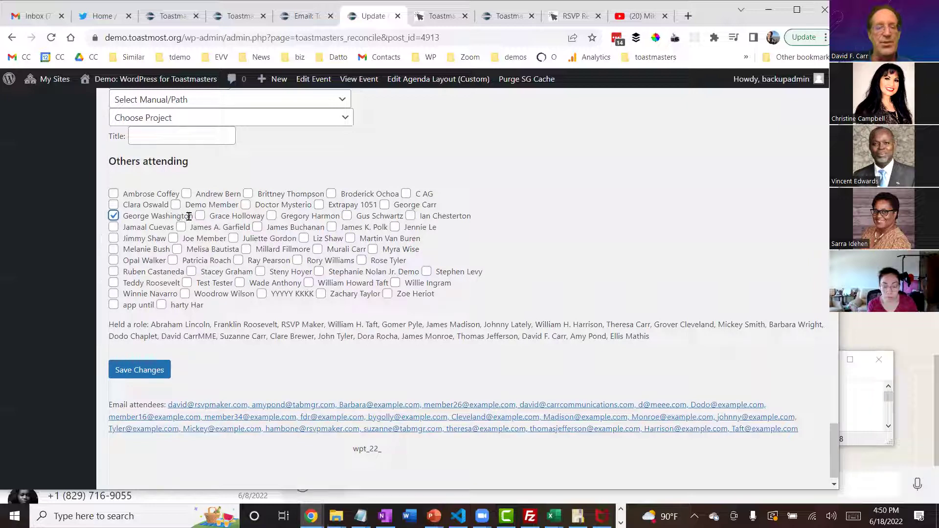
{"action": "left_click", "coordinate": [271, 216]}
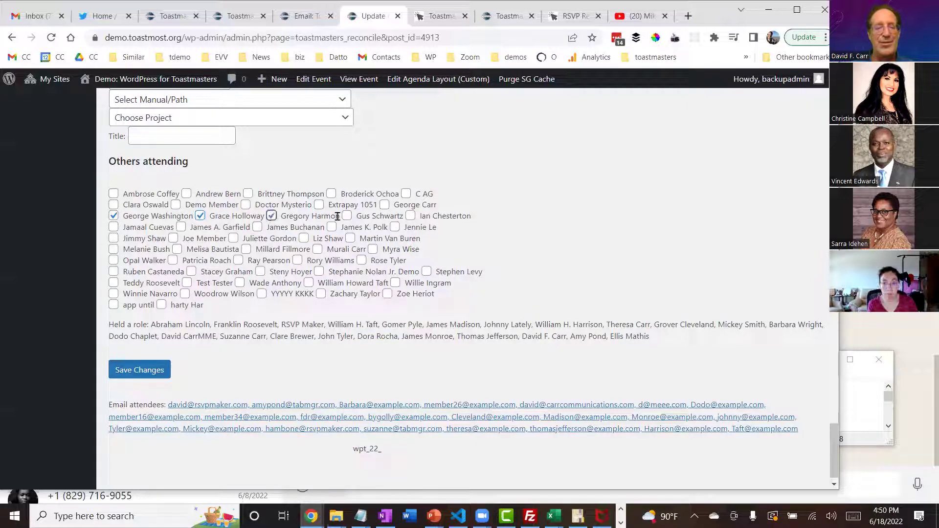
{"action": "left_click", "coordinate": [346, 216]}
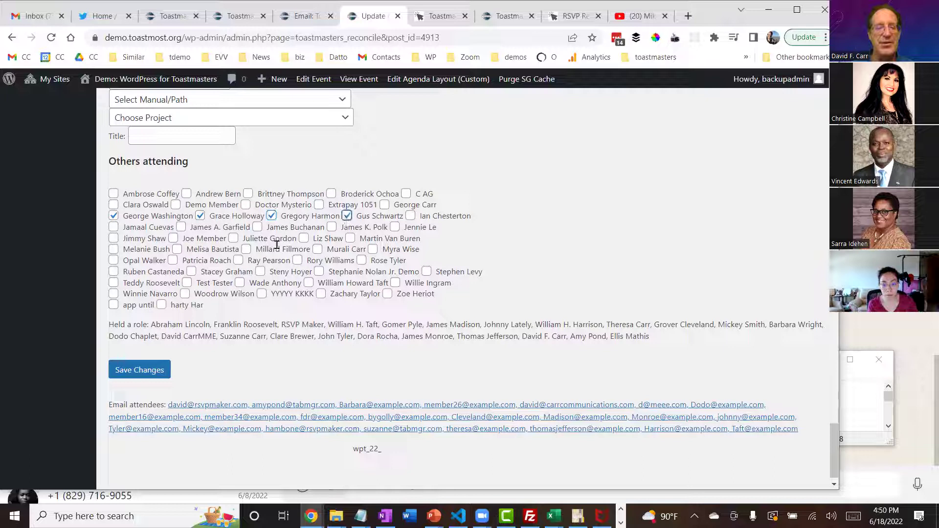
Mark the third member in the fifth row of the Others attending list as present and save the June 13, 2022 record.
{"action": "left_click", "coordinate": [232, 241]}
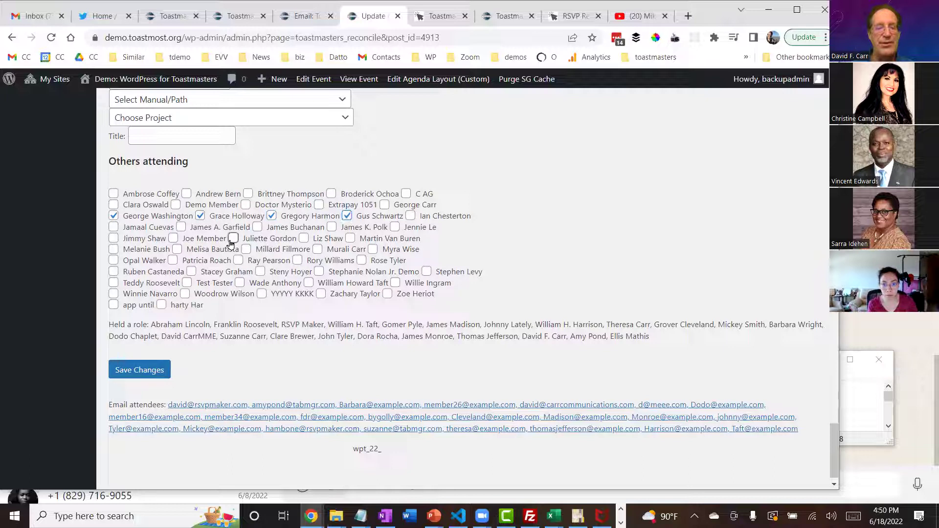
{"action": "left_click", "coordinate": [147, 373]}
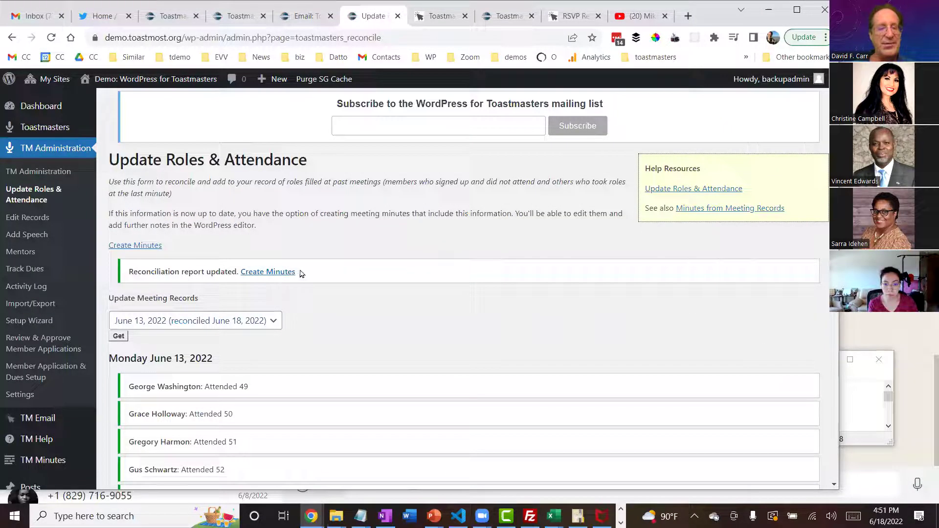
Create minutes from the June 13, 2022 meeting record, review their content, and publish them.
{"action": "left_click", "coordinate": [270, 275]}
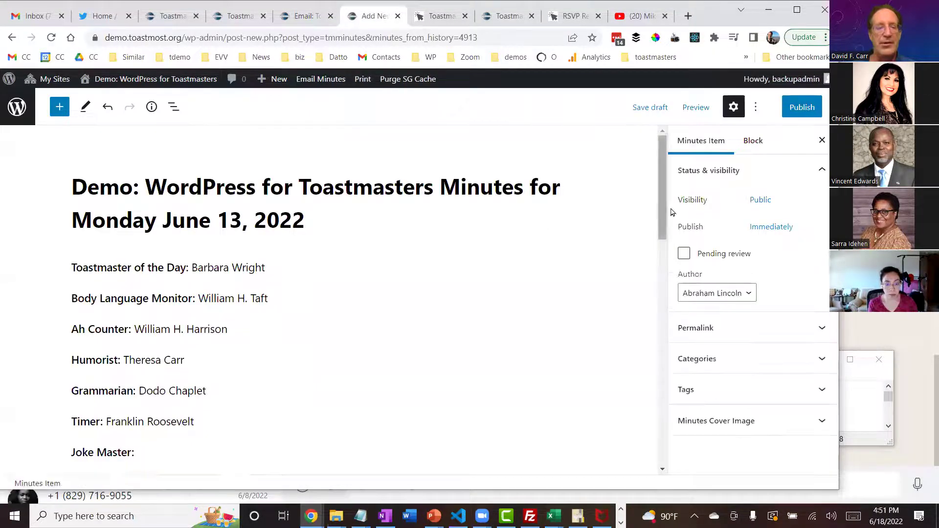
{"action": "left_click_drag", "start_coordinate": [659, 162], "coordinate": [635, 322]}
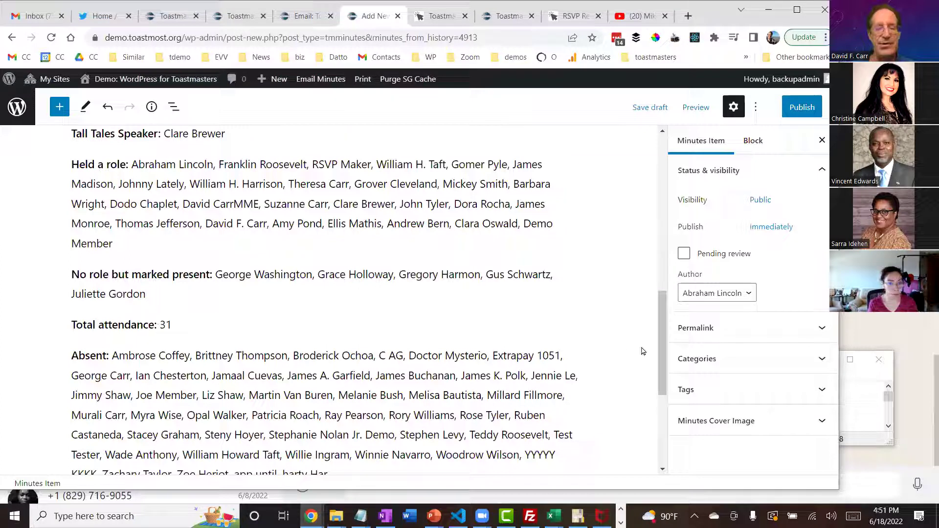
{"action": "scroll", "coordinate": [646, 362], "scroll_direction": "down", "scroll_amount": 3}
{"action": "left_click_drag", "start_coordinate": [651, 380], "coordinate": [648, 166]}
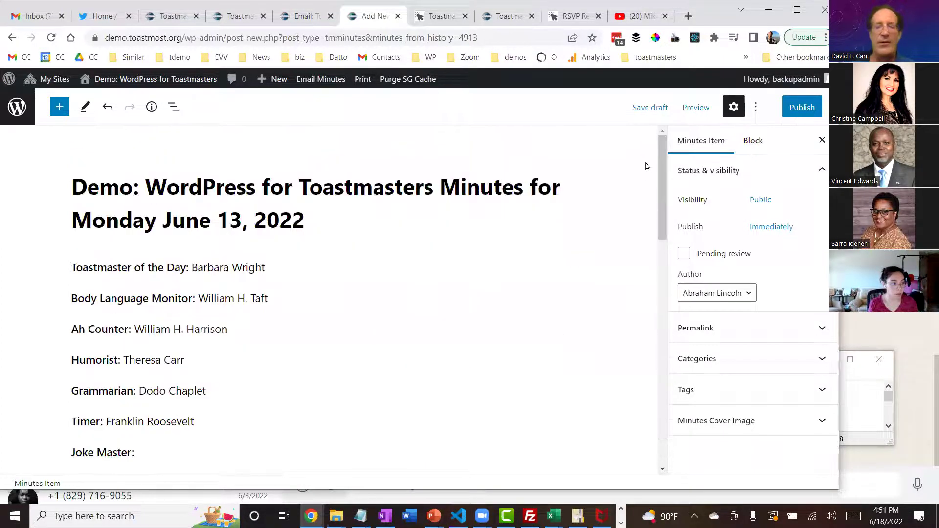
{"action": "left_click", "coordinate": [809, 110]}
{"action": "left_click", "coordinate": [717, 104]}
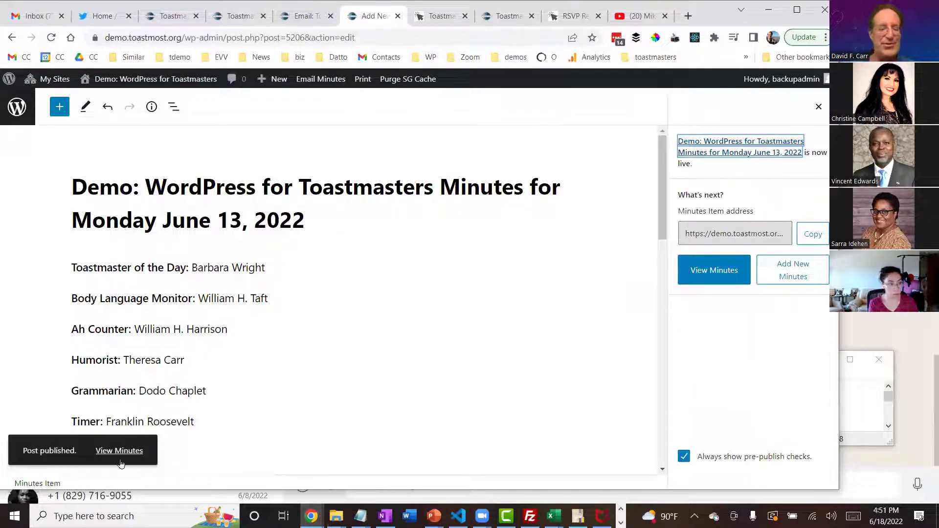
View the published June 13, 2022 minutes on the club website.
{"action": "left_click", "coordinate": [120, 457]}
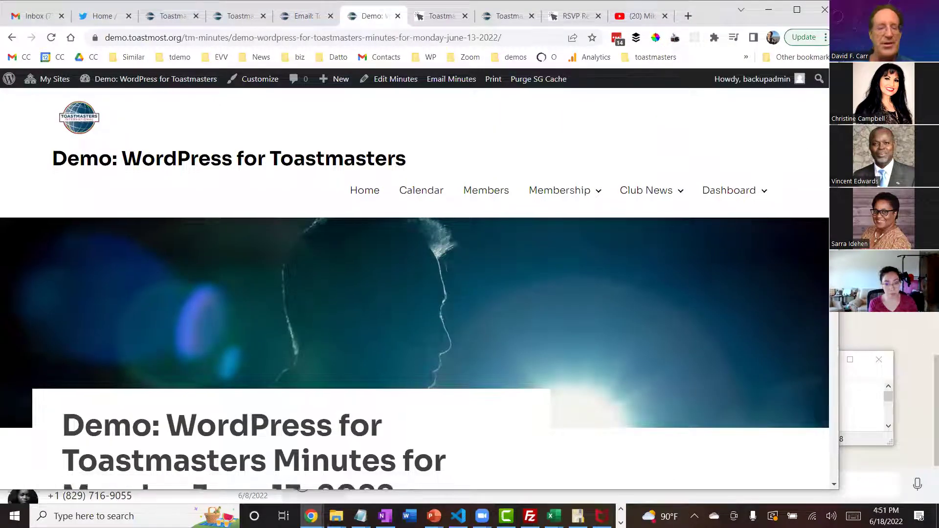
{"action": "scroll", "coordinate": [827, 232], "scroll_direction": "down", "scroll_amount": 12}
{"action": "scroll", "coordinate": [827, 232], "scroll_direction": "up", "scroll_amount": 3}
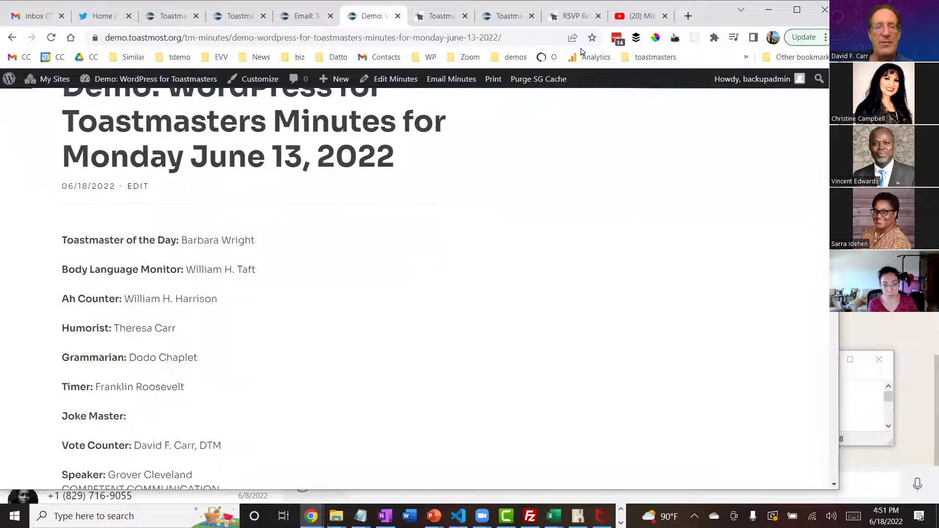
Open the published minutes' address in an Incognito window to check what a logged-out visitor sees.
{"action": "left_click", "coordinate": [542, 37]}
{"action": "key", "text": "ctrl+c"}
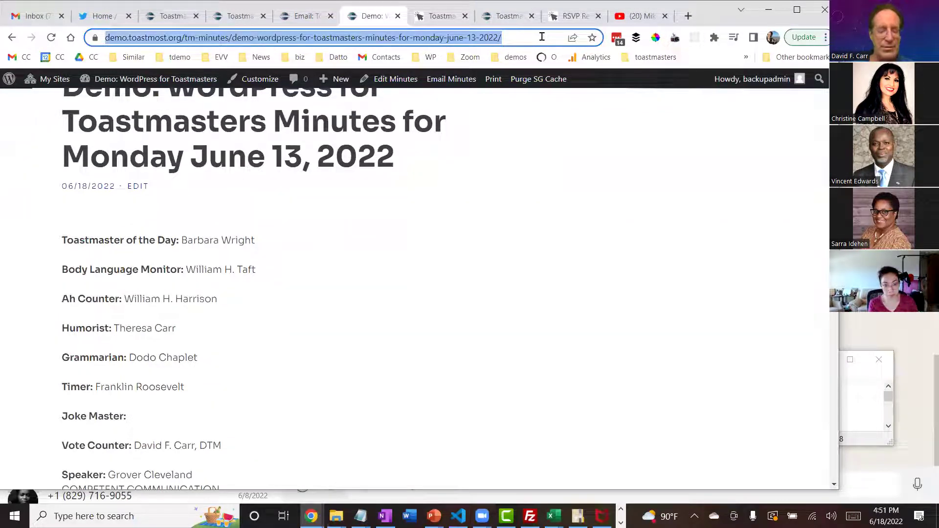
{"action": "left_click", "coordinate": [825, 42]}
{"action": "left_click", "coordinate": [766, 105]}
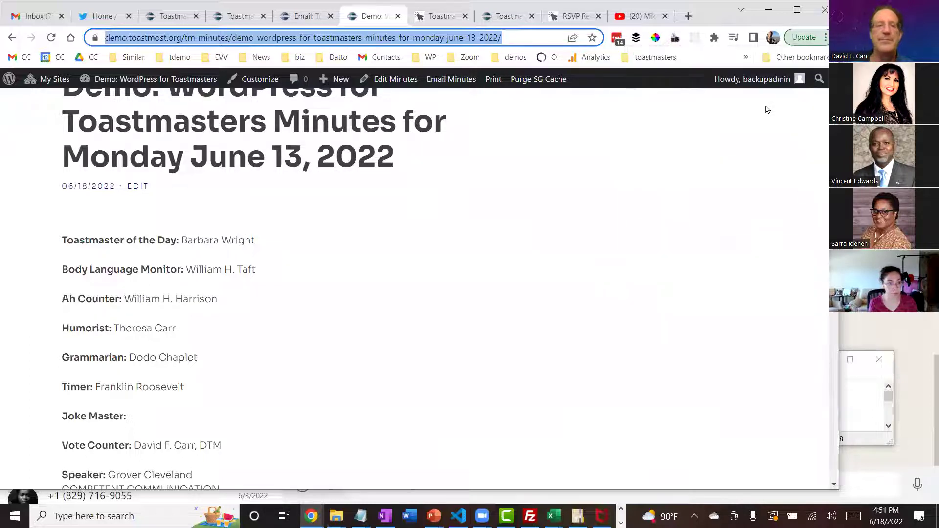
{"action": "key", "text": "ctrl+v"}
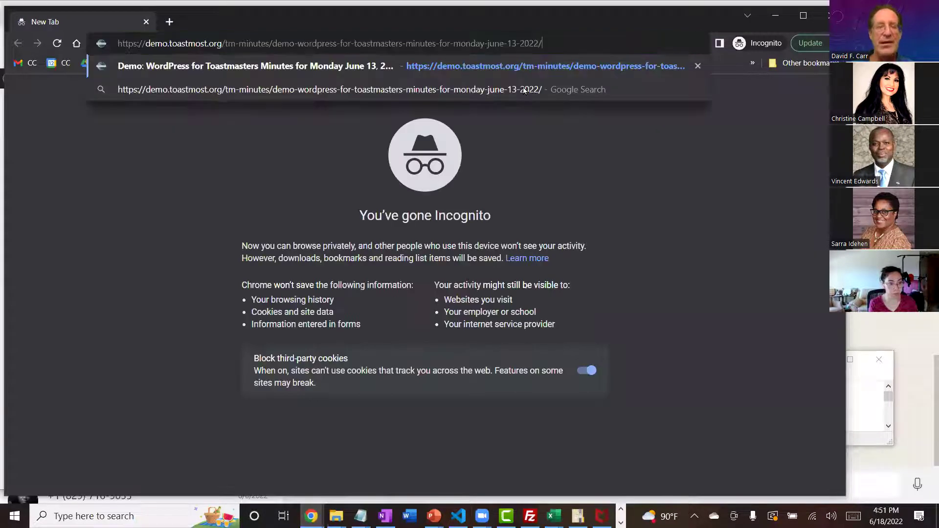
{"action": "key", "text": "Return"}
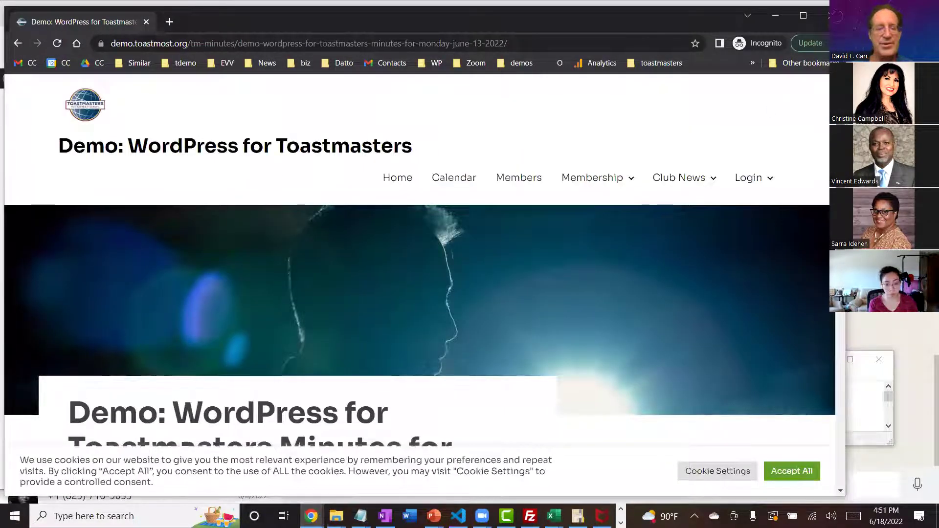
{"action": "scroll", "coordinate": [415, 245], "scroll_direction": "down", "scroll_amount": 7}
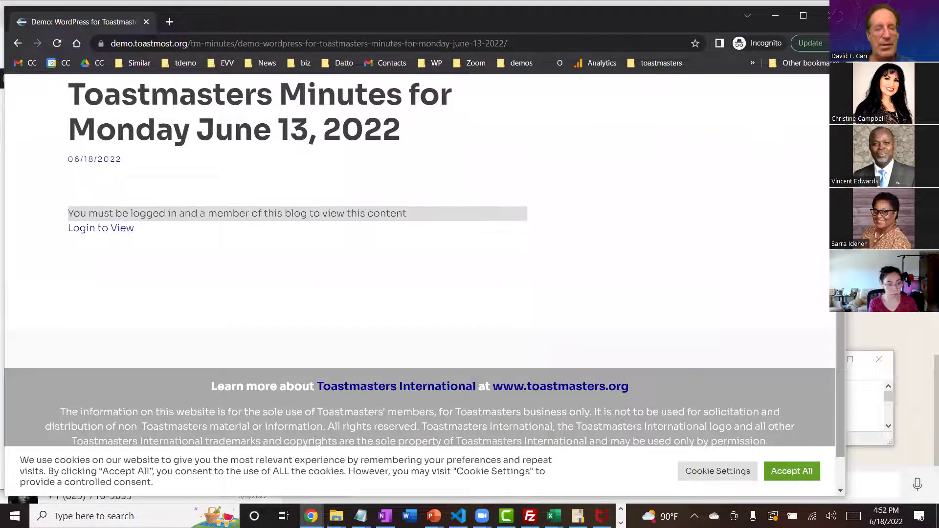
Return to the logged-in window, open the email form for the minutes, and look over its sending options and preview.
{"action": "key", "text": "alt+Tab"}
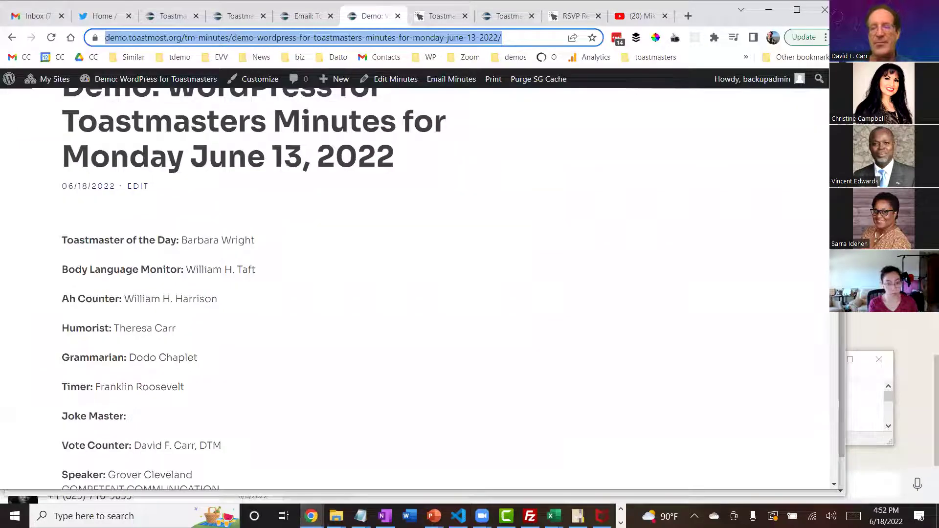
{"action": "left_click", "coordinate": [823, 208]}
{"action": "scroll", "coordinate": [823, 208], "scroll_direction": "up", "scroll_amount": 6}
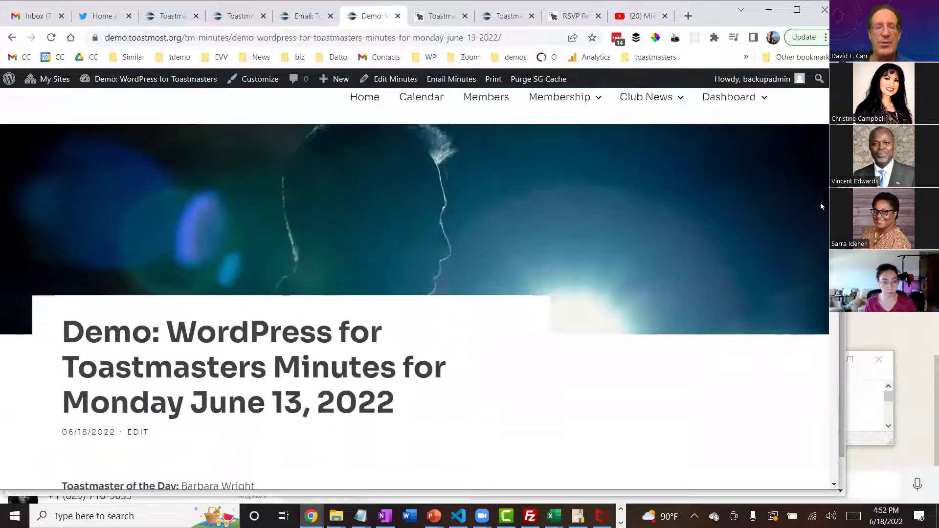
{"action": "scroll", "coordinate": [820, 194], "scroll_direction": "up", "scroll_amount": 1}
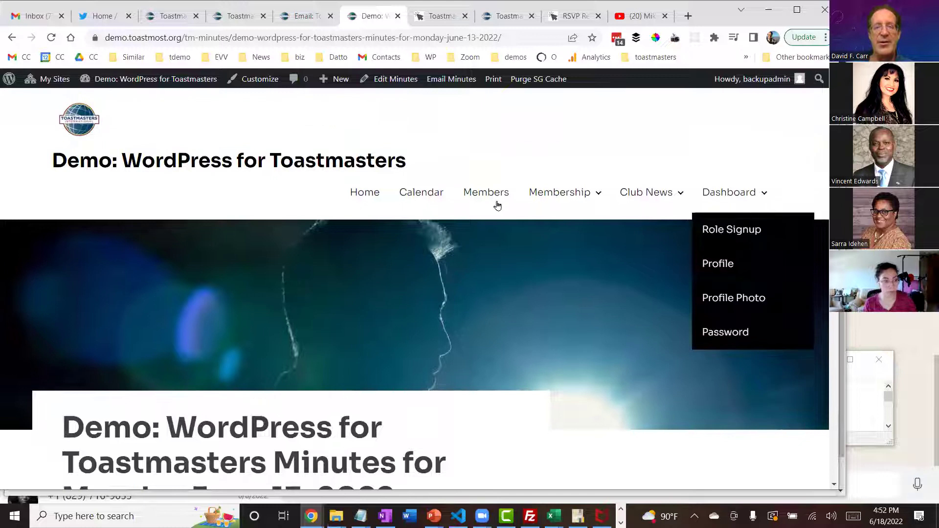
{"action": "left_click", "coordinate": [446, 80]}
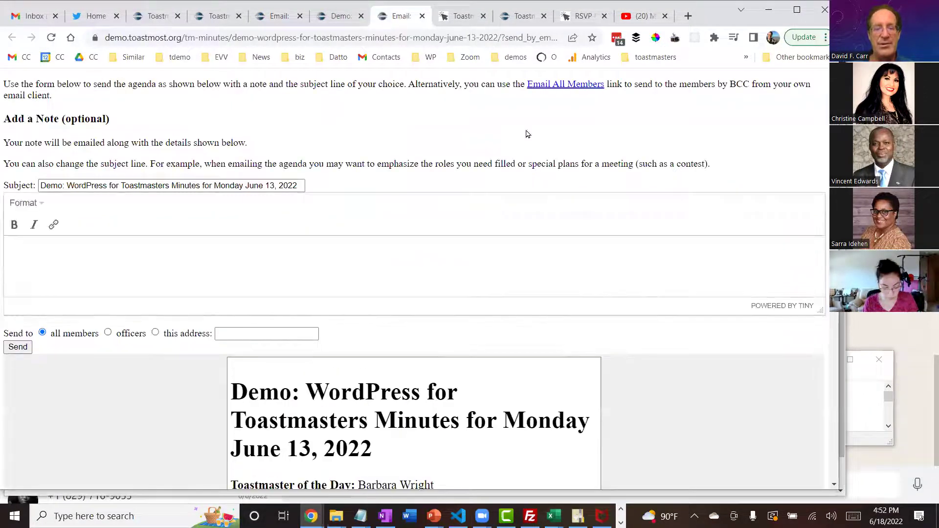
{"action": "scroll", "coordinate": [415, 294], "scroll_direction": "down", "scroll_amount": 7}
{"action": "scroll", "coordinate": [829, 129], "scroll_direction": "up", "scroll_amount": 7}
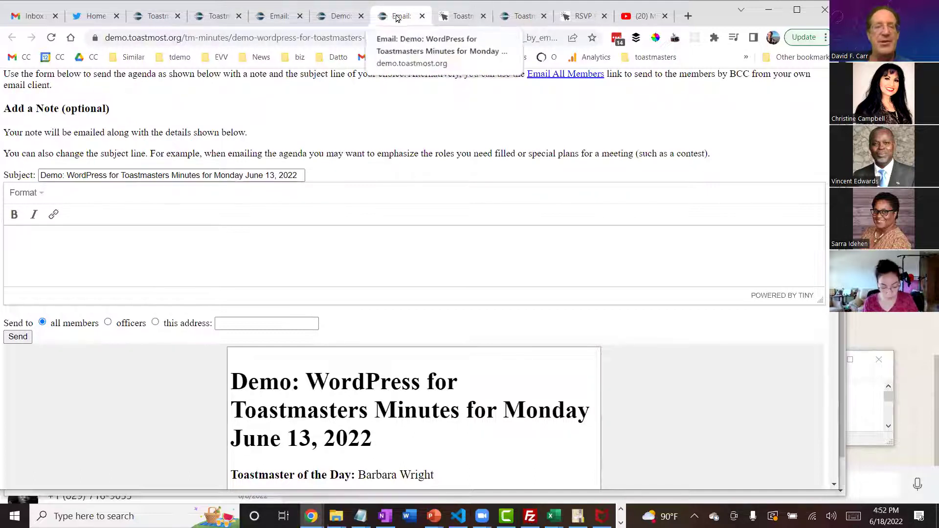
Start a new minutes item titled "Board Meeting of June 18, 2022" with the text "We voted to impeach the president.".
{"action": "left_click", "coordinate": [335, 19]}
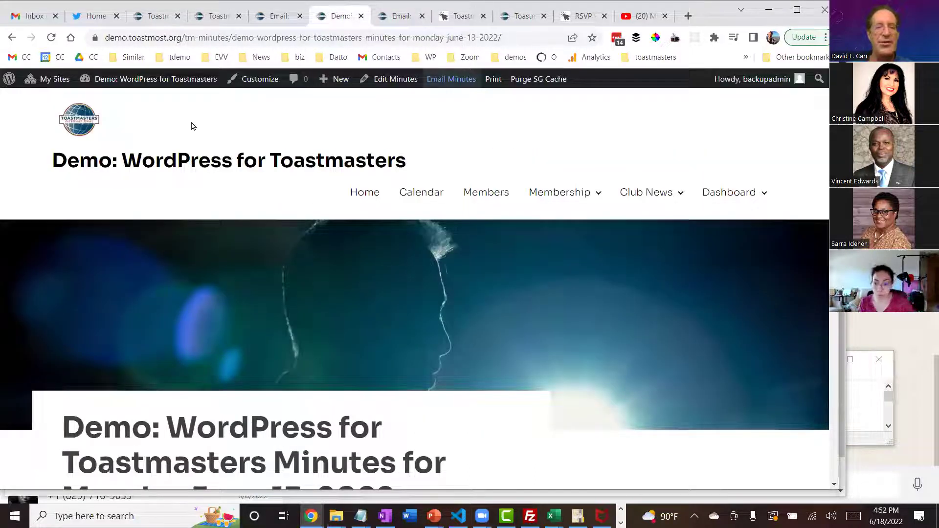
{"action": "mouse_move", "coordinate": [340, 81]}
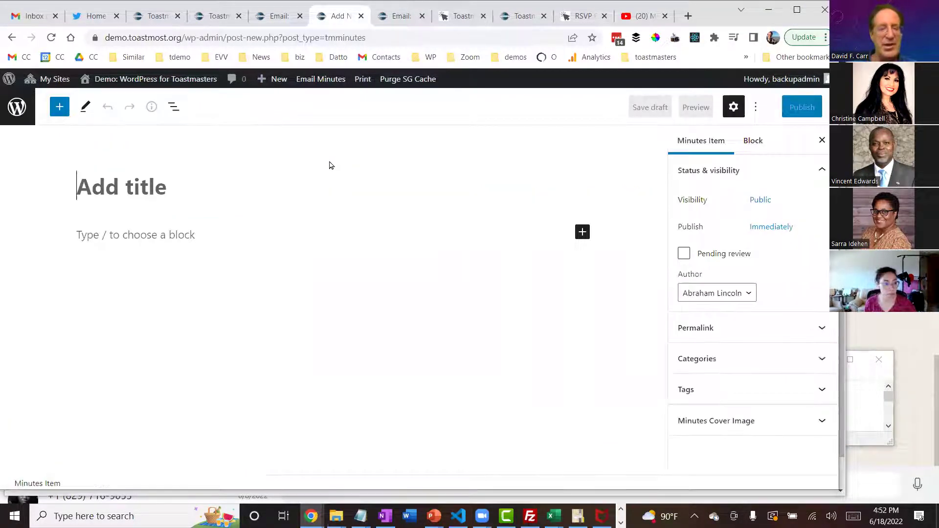
{"action": "type", "text": "Board Meeting O"}
{"action": "key", "text": "BackSpace"}
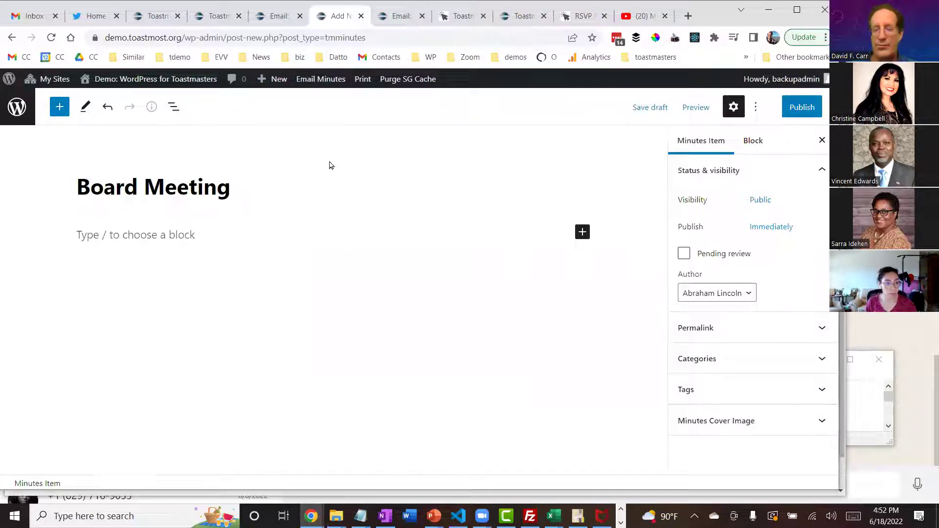
{"action": "type", "text": "of June"}
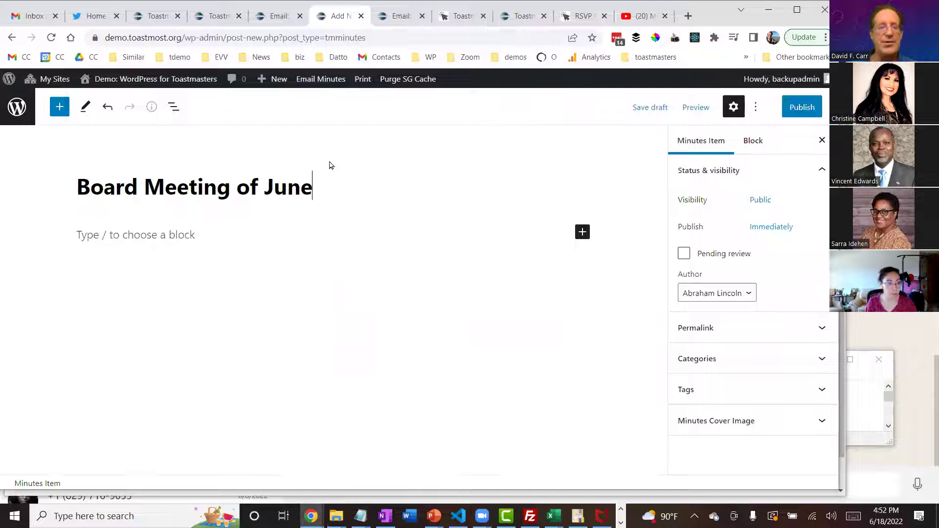
{"action": "type", "text": " 18, 2022"}
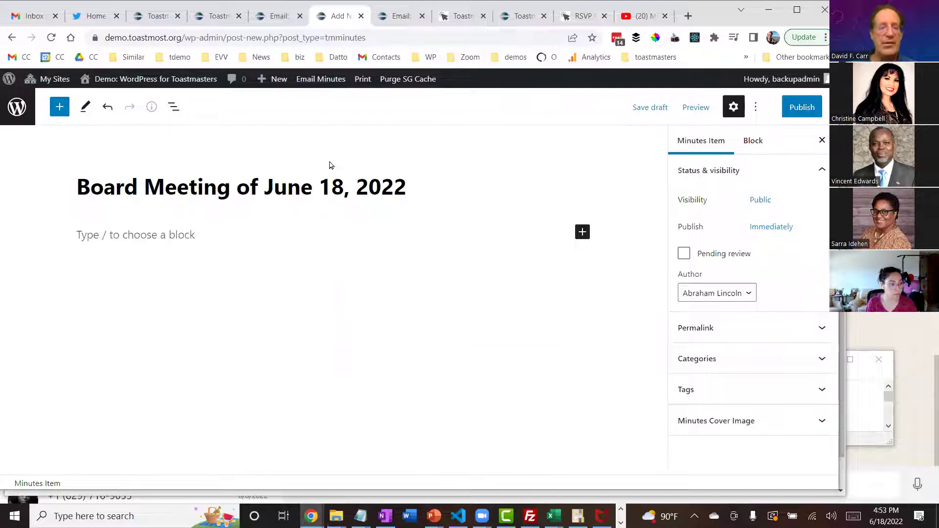
{"action": "key", "text": "Return"}
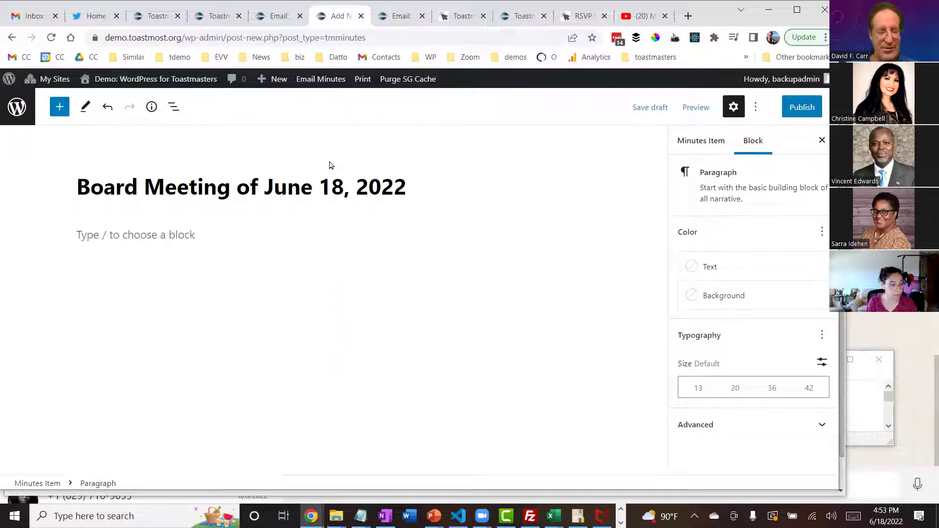
{"action": "type", "text": "We voted to impeach the presiden"}
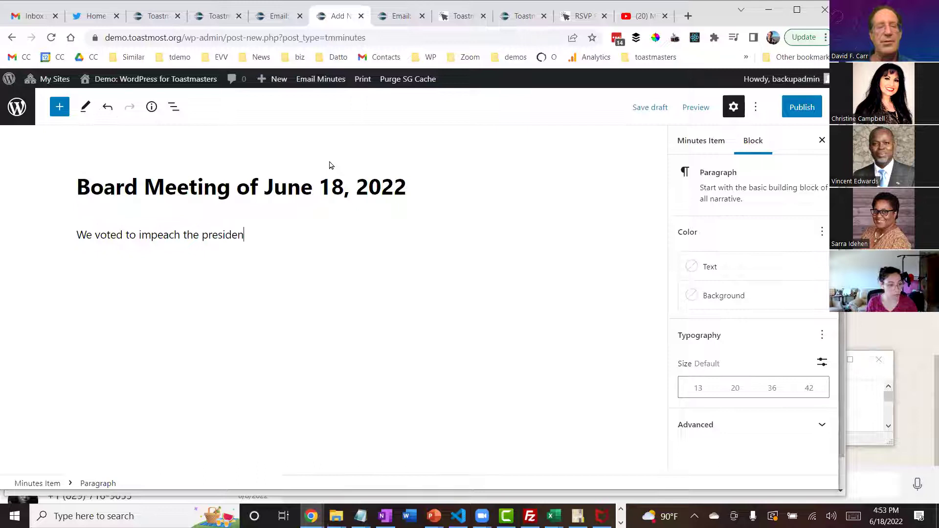
{"action": "key", "text": "Return"}
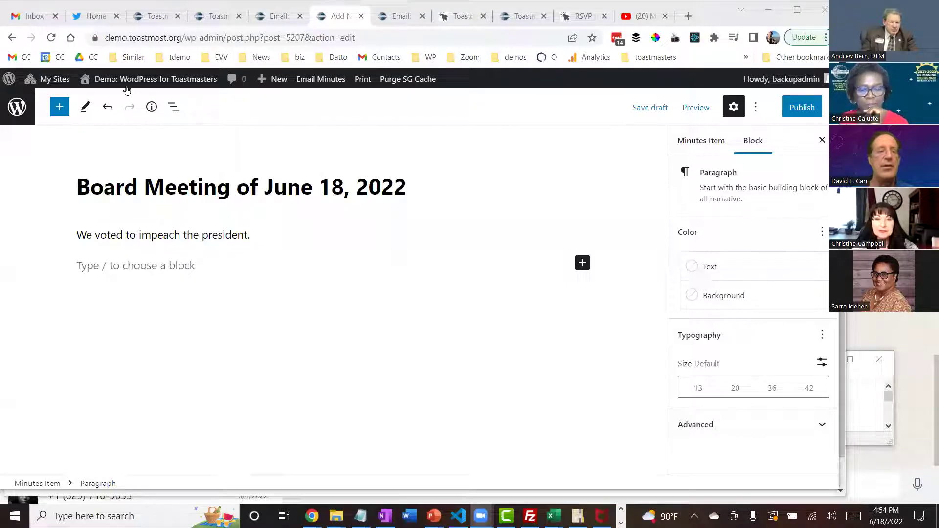
Leave the board meeting minutes editor without publishing and visit the demo club's home page.
{"action": "mouse_move", "coordinate": [124, 80]}
{"action": "left_click", "coordinate": [96, 100]}
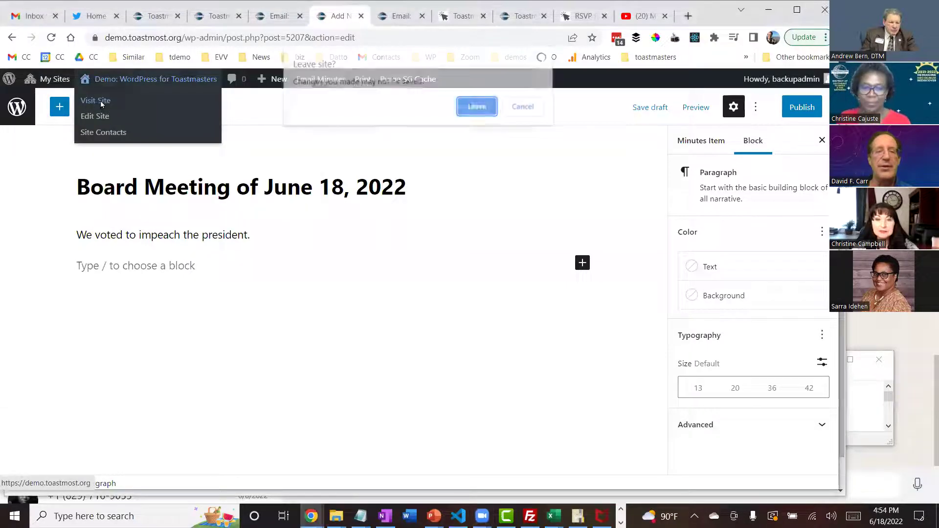
{"action": "left_click", "coordinate": [478, 107]}
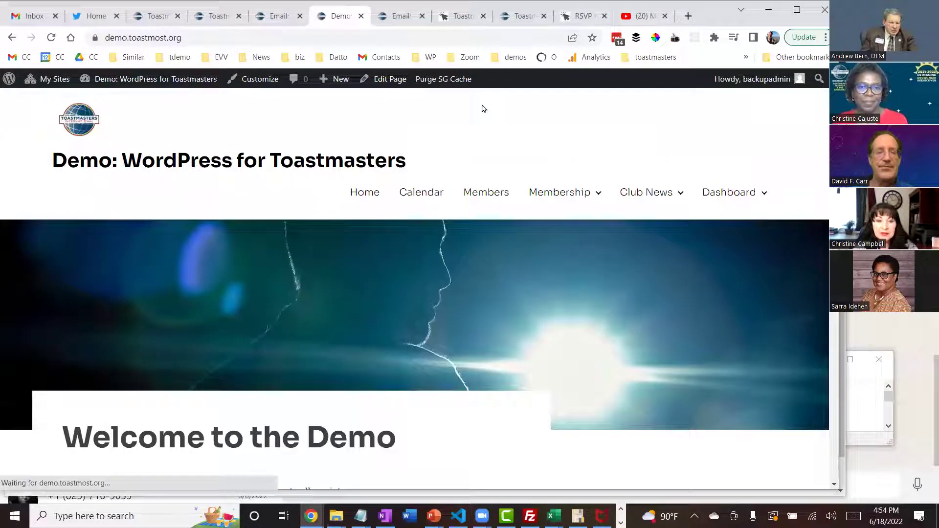
{"action": "scroll", "coordinate": [416, 289], "scroll_direction": "down", "scroll_amount": 1}
{"action": "scroll", "coordinate": [828, 125], "scroll_direction": "up", "scroll_amount": 1}
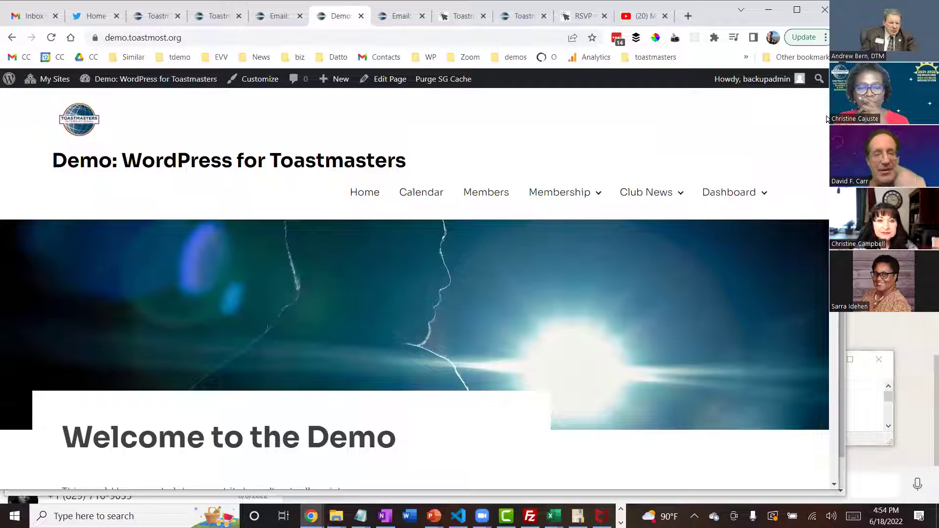
Open the Members page and look through the officer and member listings.
{"action": "left_click", "coordinate": [487, 195]}
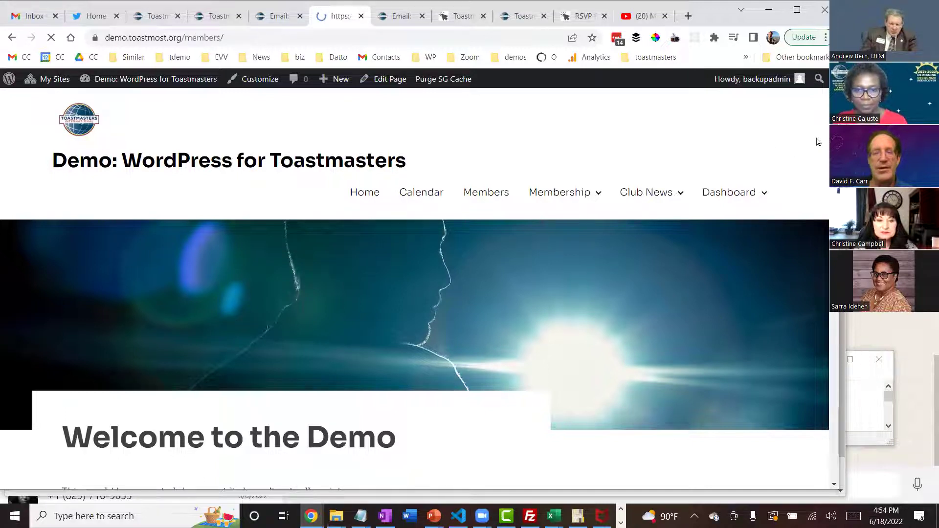
{"action": "scroll", "coordinate": [415, 289], "scroll_direction": "down", "scroll_amount": 10}
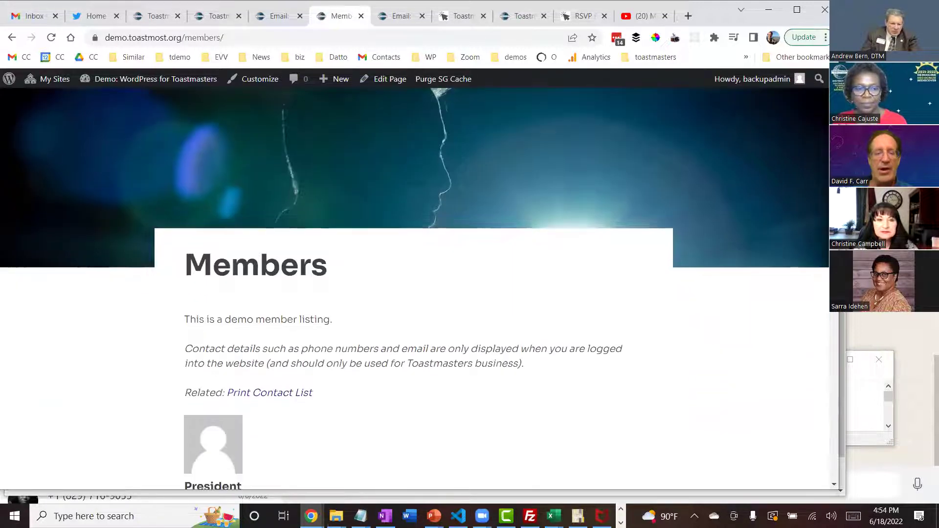
{"action": "scroll", "coordinate": [415, 289], "scroll_direction": "down", "scroll_amount": 16}
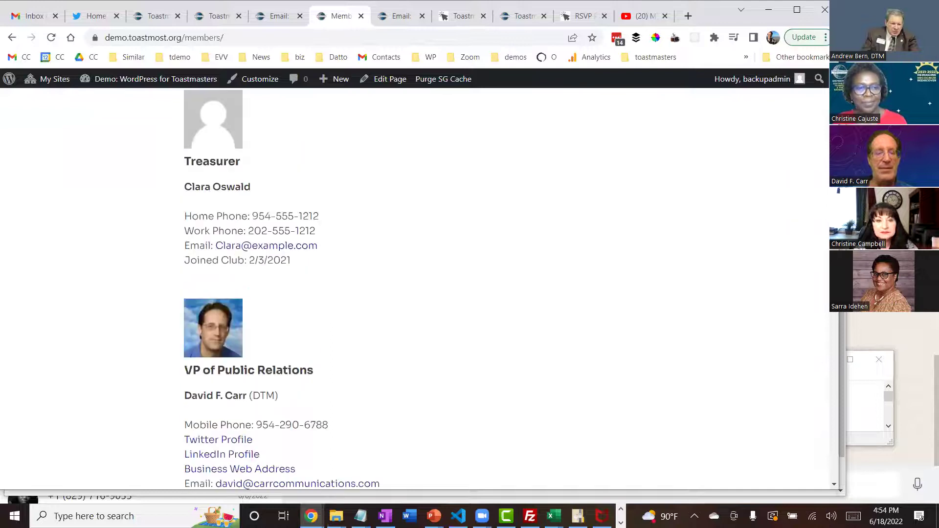
{"action": "scroll", "coordinate": [829, 149], "scroll_direction": "down", "scroll_amount": 18}
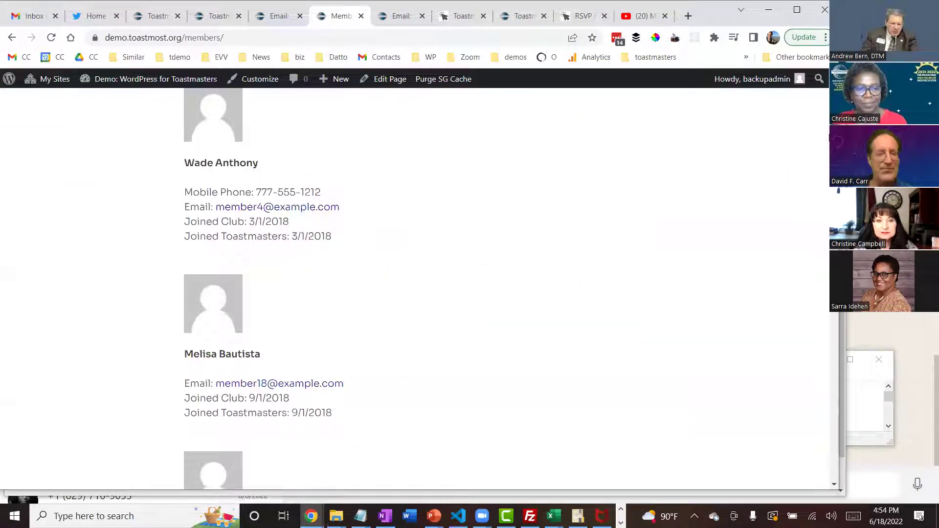
{"action": "scroll", "coordinate": [829, 148], "scroll_direction": "up", "scroll_amount": 20}
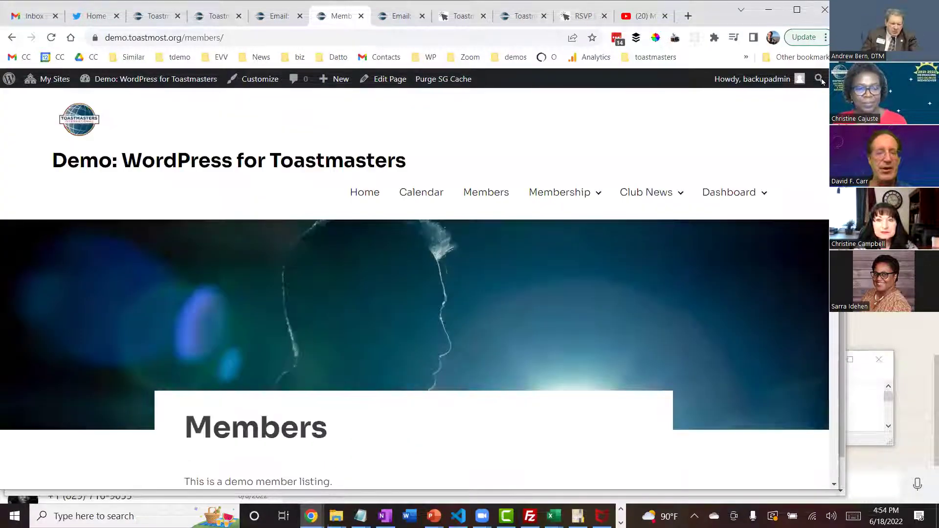
{"action": "scroll", "coordinate": [823, 98], "scroll_direction": "up", "scroll_amount": 4}
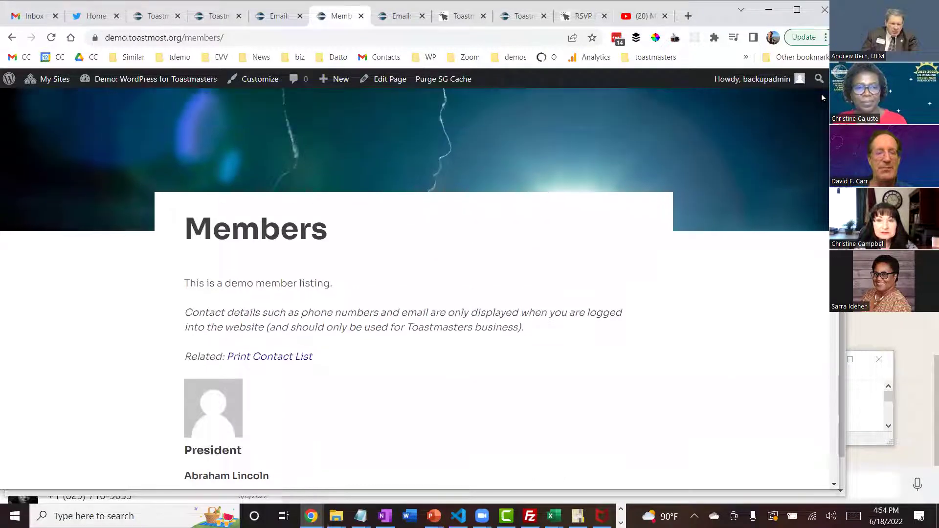
Open the Toastmasters settings from the demo site's dashboard and bring up the Officer List.
{"action": "scroll", "coordinate": [822, 90], "scroll_direction": "up", "scroll_amount": 2}
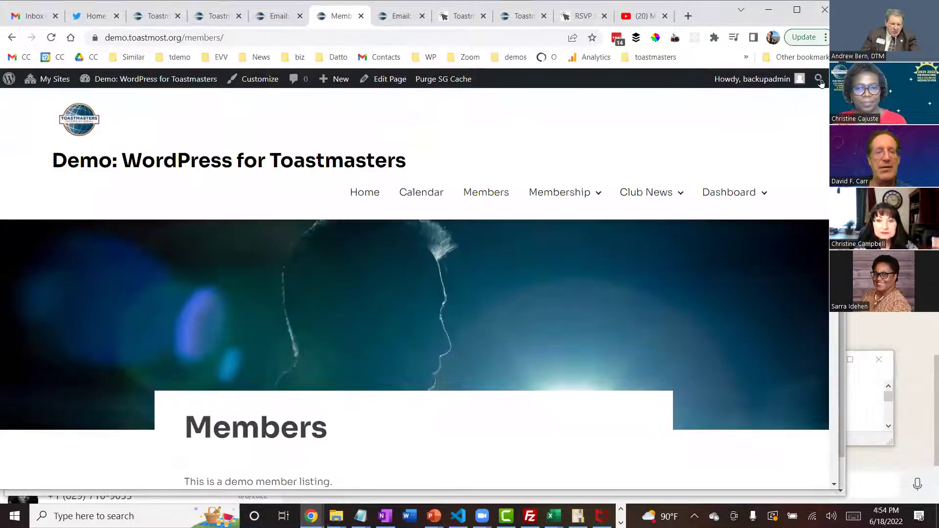
{"action": "mouse_move", "coordinate": [135, 83]}
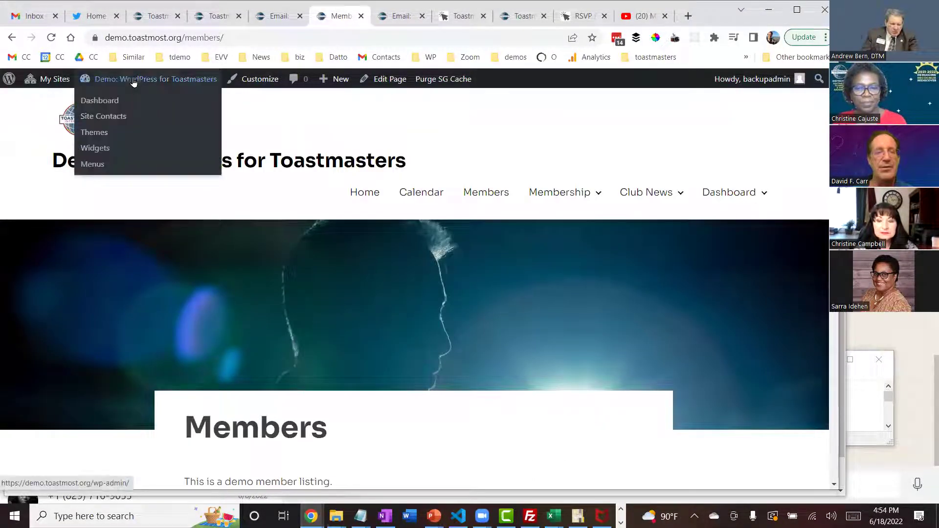
{"action": "left_click", "coordinate": [113, 103]}
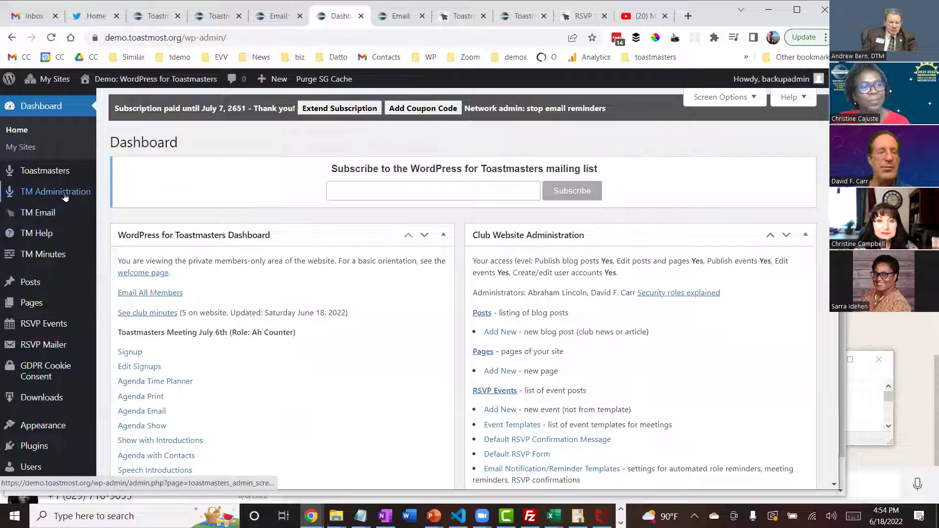
{"action": "mouse_move", "coordinate": [53, 202]}
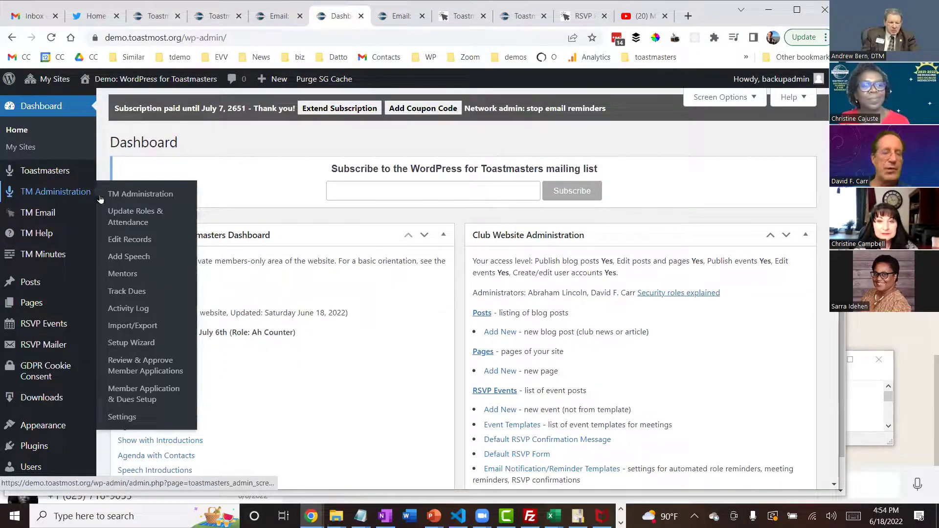
{"action": "left_click", "coordinate": [129, 422]}
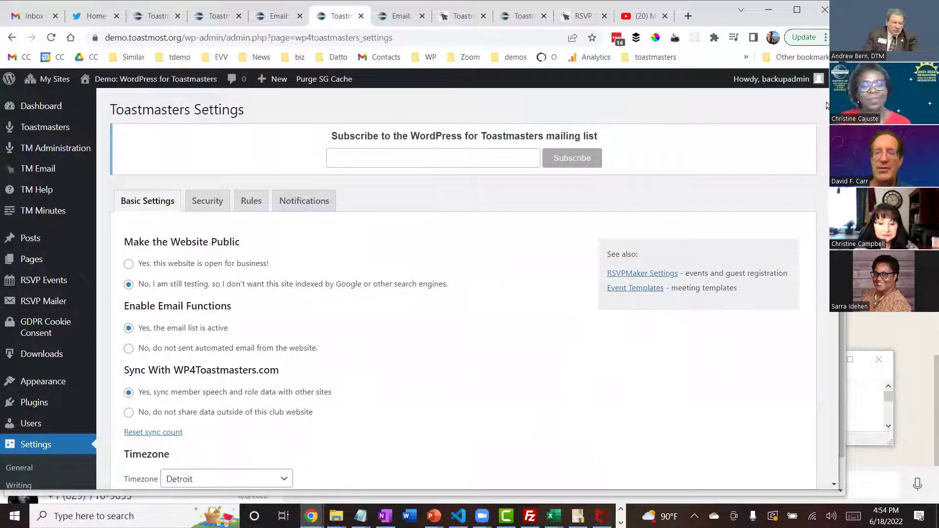
{"action": "scroll", "coordinate": [457, 288], "scroll_direction": "down", "scroll_amount": 8}
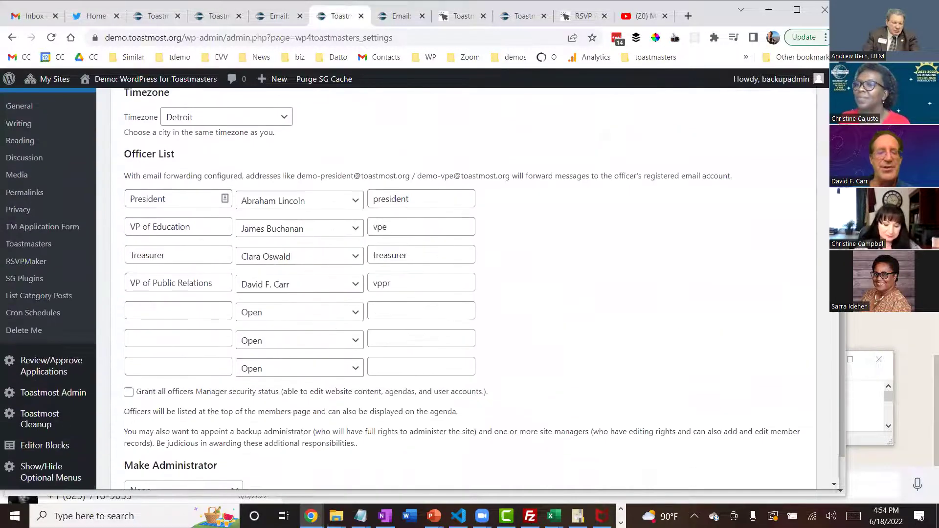
{"action": "scroll", "coordinate": [457, 289], "scroll_direction": "down", "scroll_amount": 1}
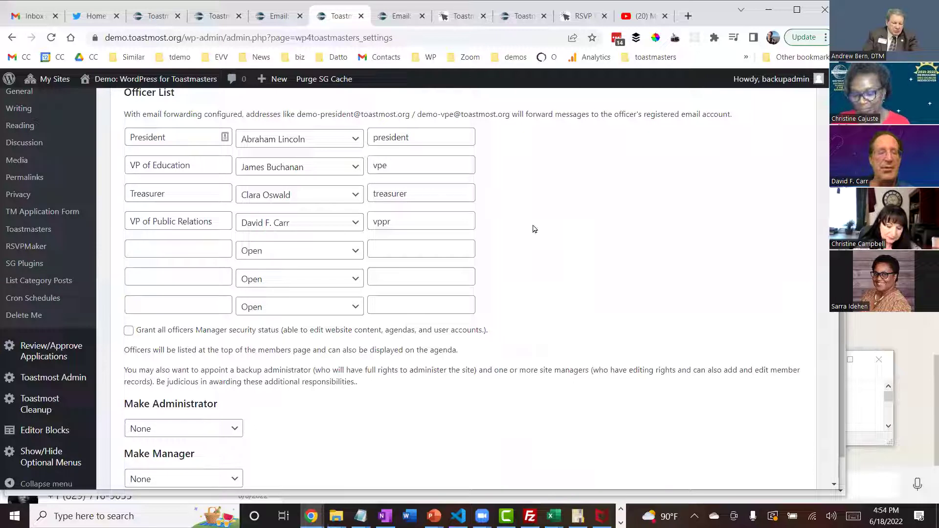
Add a "Sgt. of Arms" officer, assign a club member to it, and set its forwarding alias to "saa".
{"action": "left_click", "coordinate": [176, 254]}
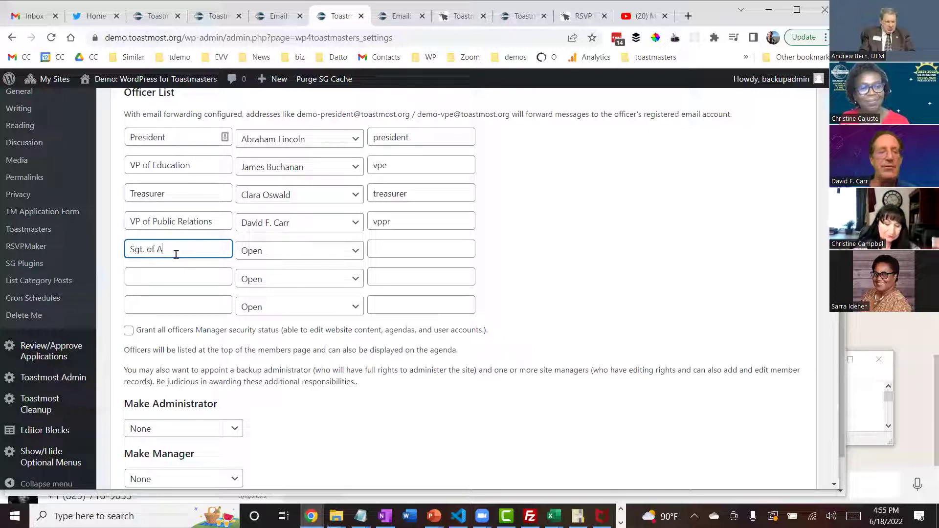
{"action": "left_click", "coordinate": [329, 253]}
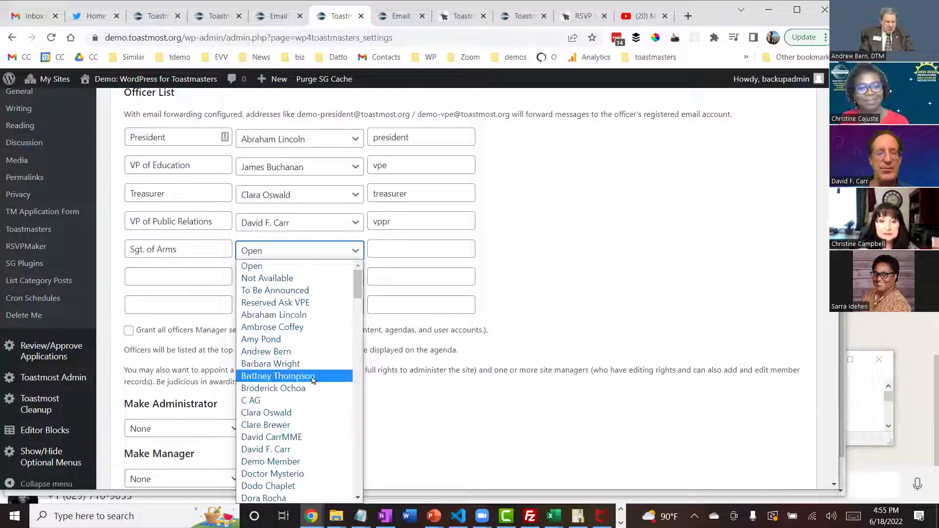
{"action": "left_click", "coordinate": [297, 350]}
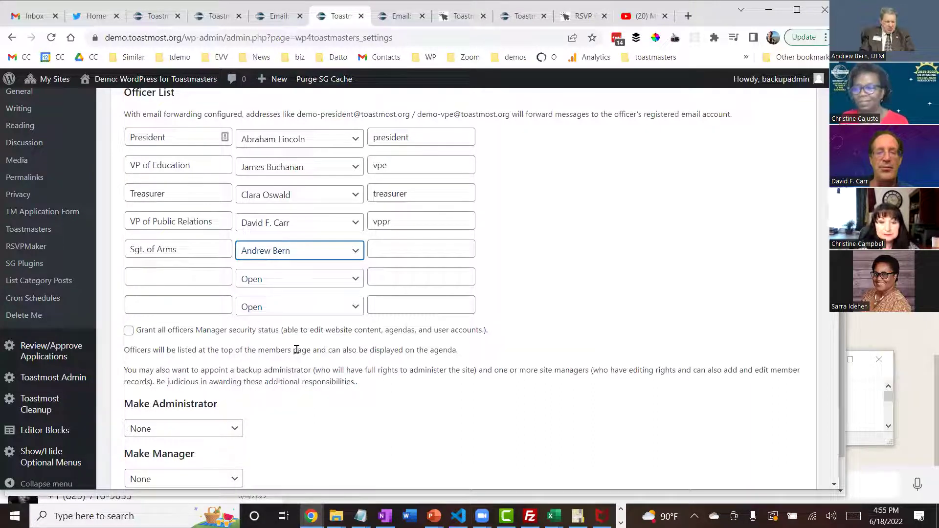
{"action": "left_click", "coordinate": [416, 252]}
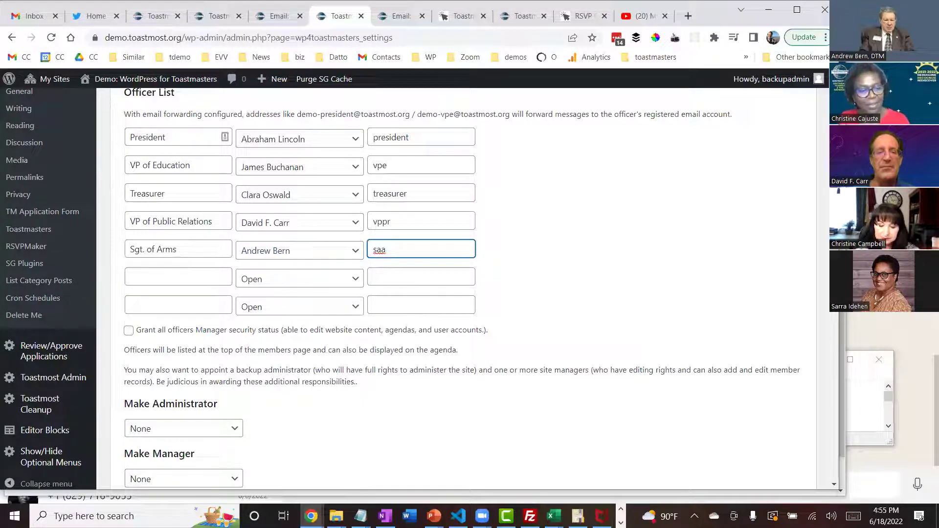
{"action": "left_click", "coordinate": [419, 135]}
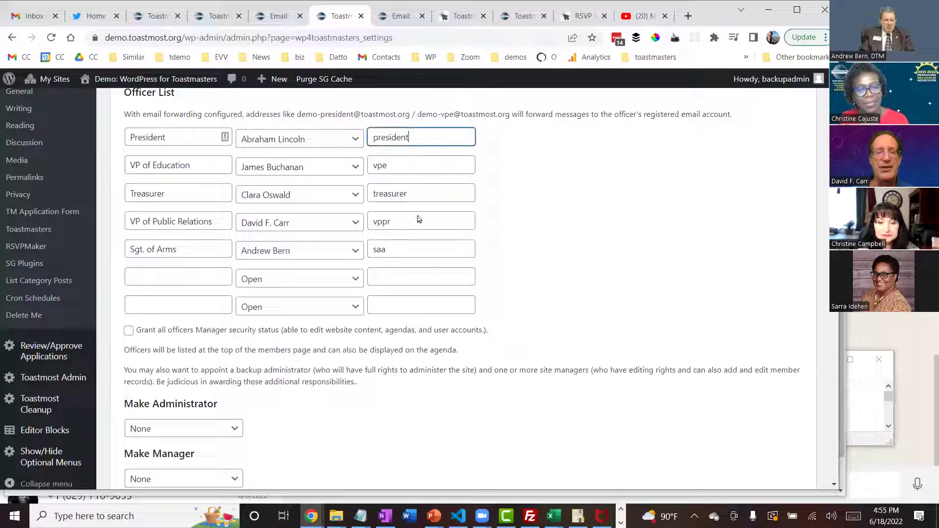
{"action": "left_click", "coordinate": [408, 250]}
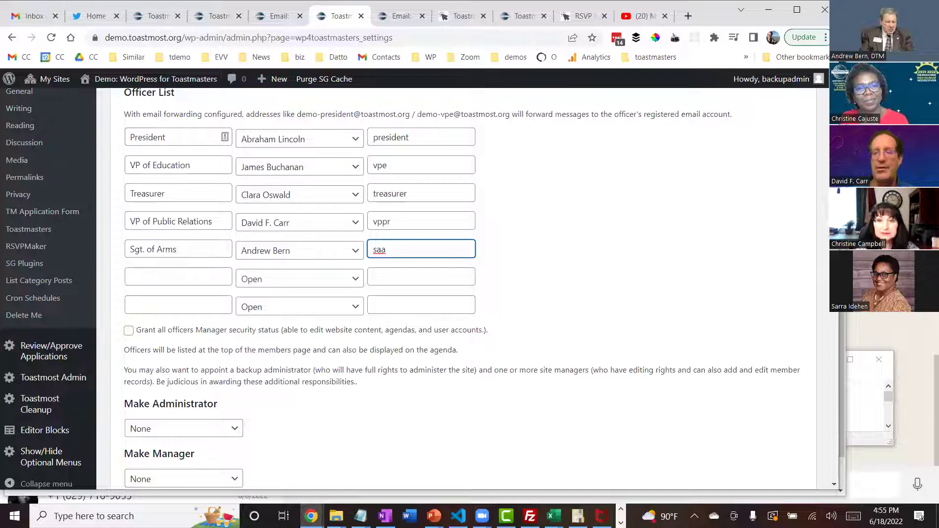
Grant all officers Manager security status.
{"action": "scroll", "coordinate": [455, 289], "scroll_direction": "down", "scroll_amount": 4}
{"action": "scroll", "coordinate": [456, 289], "scroll_direction": "up", "scroll_amount": 3}
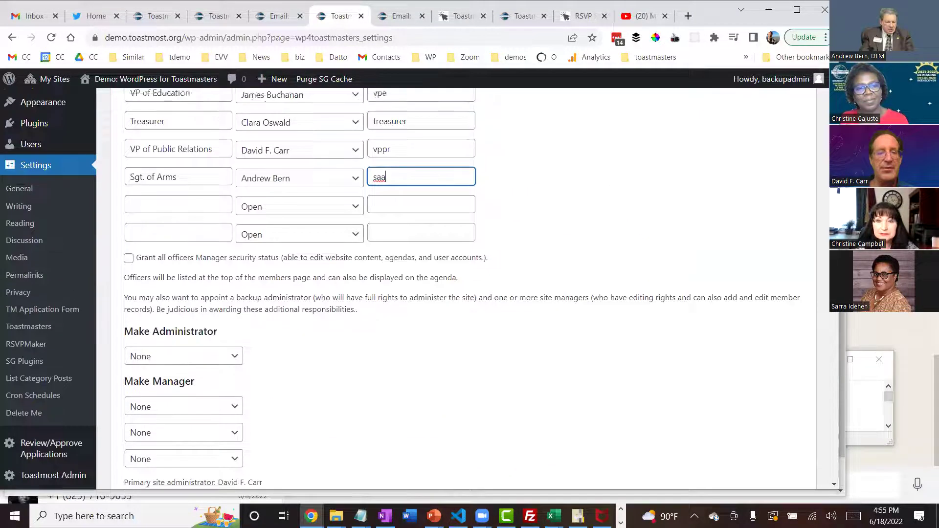
{"action": "scroll", "coordinate": [455, 288], "scroll_direction": "up", "scroll_amount": 2}
{"action": "scroll", "coordinate": [456, 288], "scroll_direction": "down", "scroll_amount": 1}
{"action": "scroll", "coordinate": [455, 289], "scroll_direction": "down", "scroll_amount": 1}
{"action": "scroll", "coordinate": [456, 288], "scroll_direction": "up", "scroll_amount": 2}
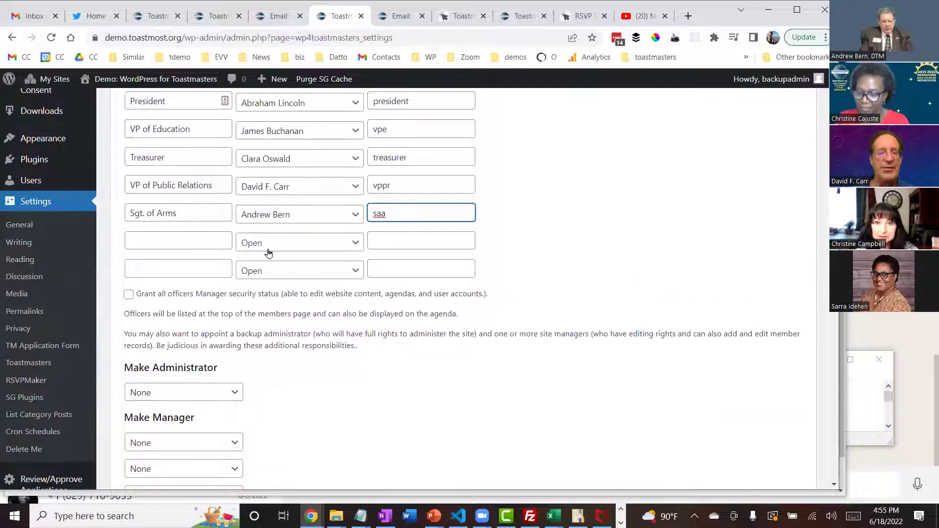
{"action": "left_click", "coordinate": [128, 295]}
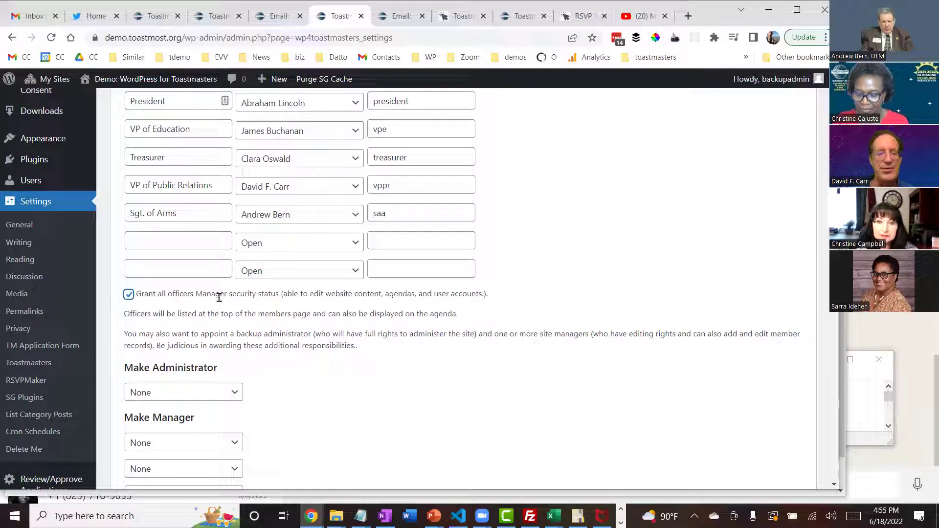
Choose a club member under Make Administrator and submit the Toastmasters settings.
{"action": "left_click", "coordinate": [209, 393]}
{"action": "scroll", "coordinate": [198, 353], "scroll_direction": "down", "scroll_amount": 1}
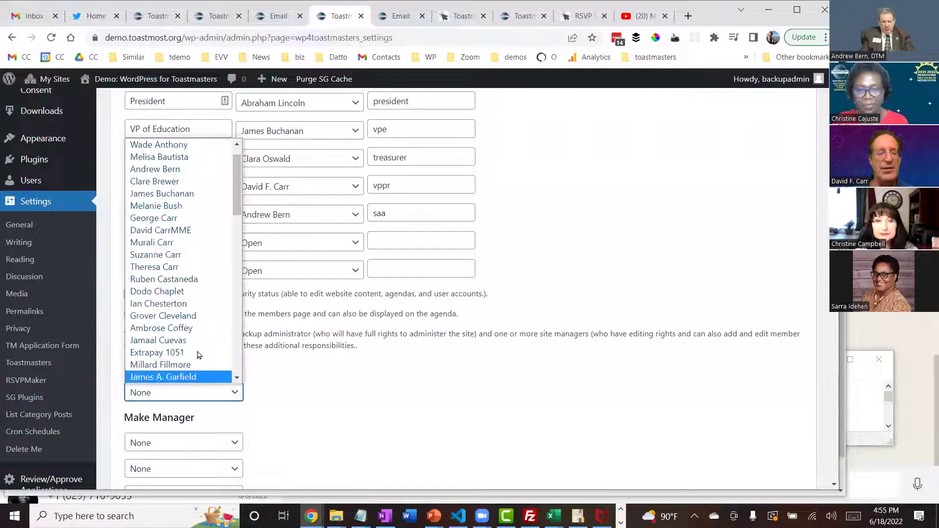
{"action": "left_click", "coordinate": [181, 255]}
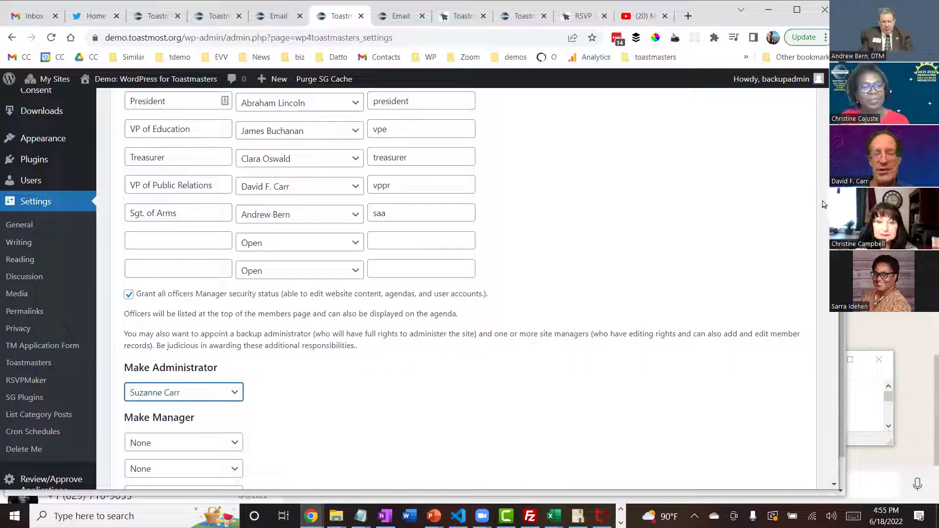
{"action": "scroll", "coordinate": [400, 289], "scroll_direction": "down", "scroll_amount": 2}
{"action": "scroll", "coordinate": [401, 289], "scroll_direction": "up", "scroll_amount": 3}
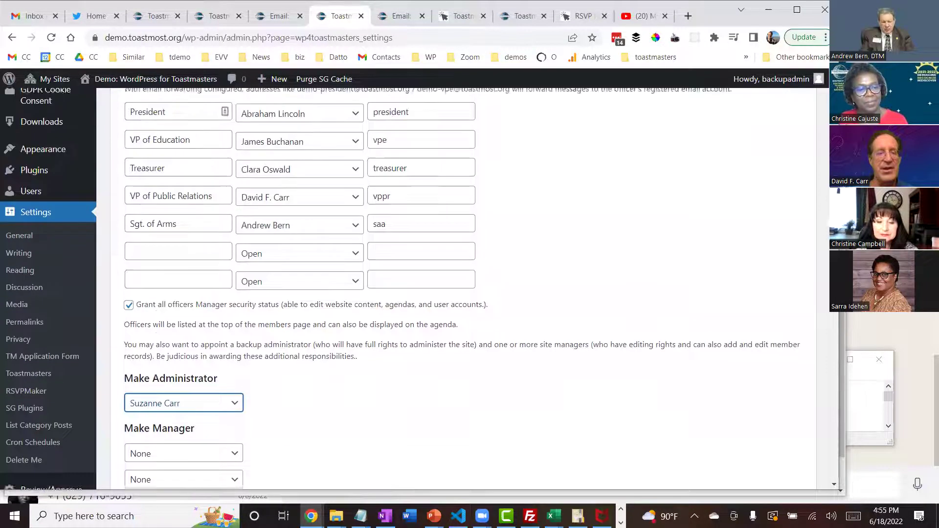
{"action": "scroll", "coordinate": [401, 289], "scroll_direction": "up", "scroll_amount": 1}
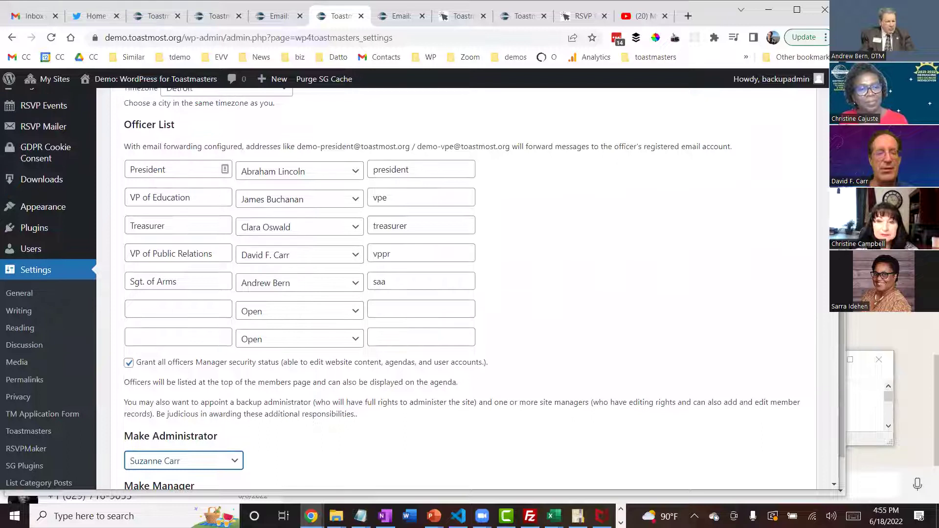
{"action": "scroll", "coordinate": [400, 289], "scroll_direction": "down", "scroll_amount": 3}
{"action": "mouse_move", "coordinate": [835, 247]}
{"action": "left_mouse_down"}
{"action": "mouse_move", "coordinate": [830, 395]}
{"action": "mouse_move", "coordinate": [816, 248]}
{"action": "left_mouse_up"}
{"action": "scroll", "coordinate": [814, 222], "scroll_direction": "down", "scroll_amount": 20}
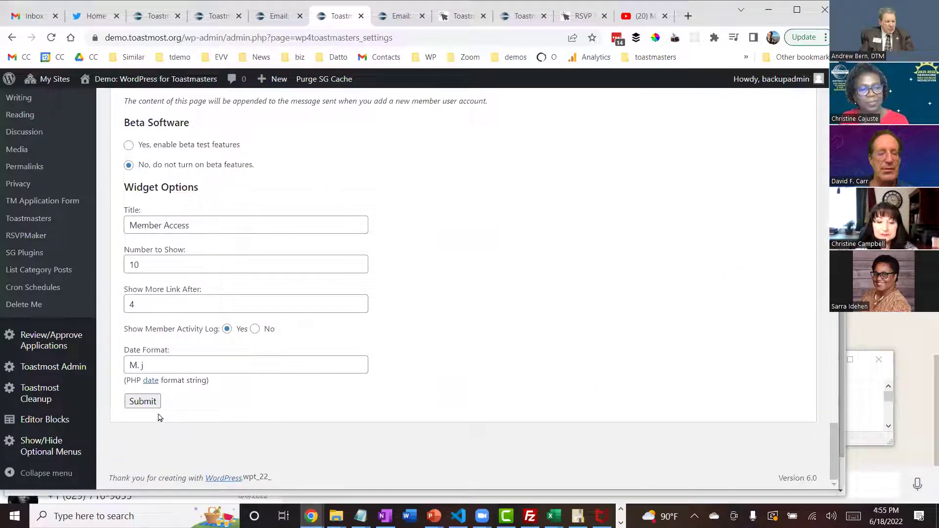
{"action": "left_click", "coordinate": [143, 403]}
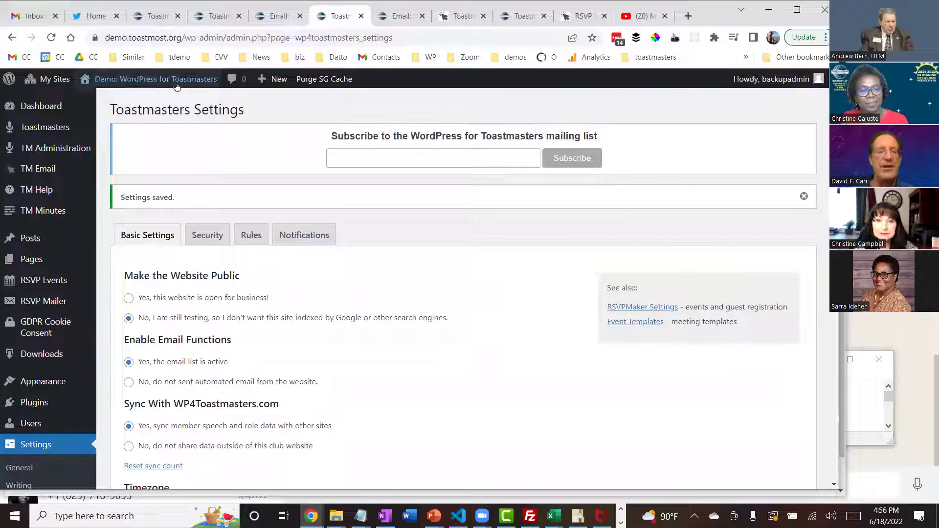
Visit the public demo site and open its Members page.
{"action": "mouse_move", "coordinate": [105, 82]}
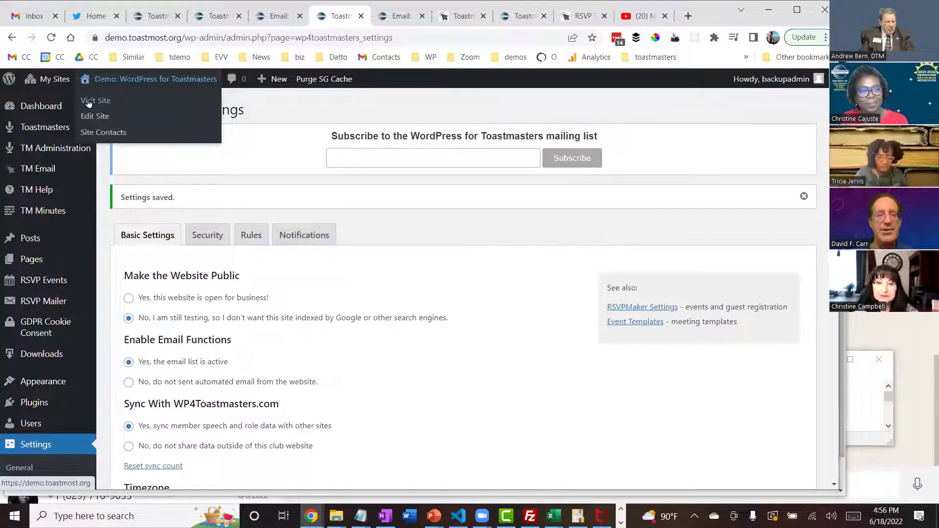
{"action": "left_click", "coordinate": [88, 101]}
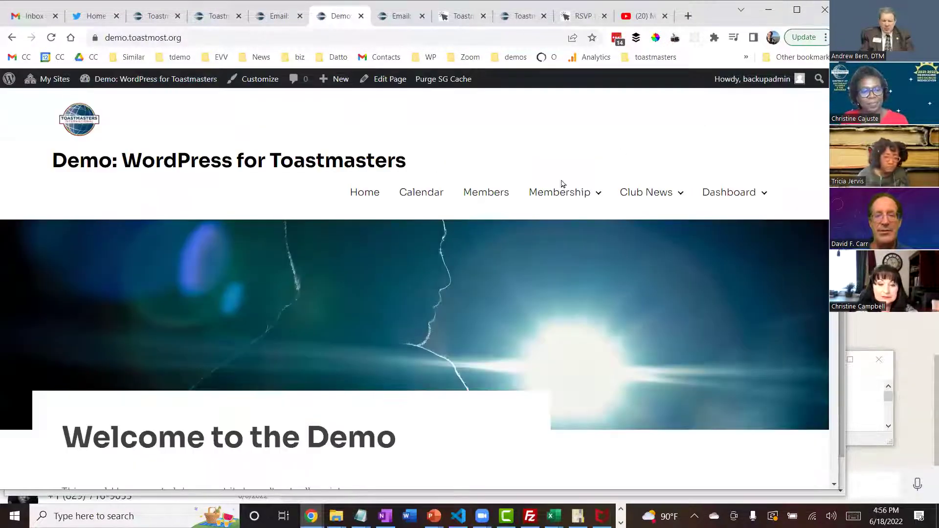
{"action": "left_click", "coordinate": [483, 194]}
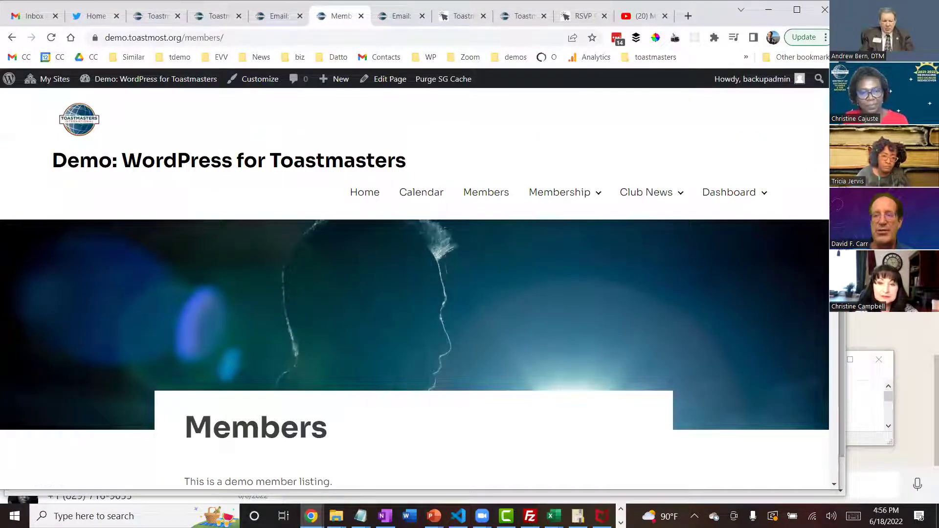
Load the clubawesome.org home page in the browser tab that holds the minutes email form.
{"action": "left_click", "coordinate": [396, 17]}
{"action": "left_click", "coordinate": [386, 43]}
{"action": "double_click", "coordinate": [385, 41]}
{"action": "type", "text": "oo"}
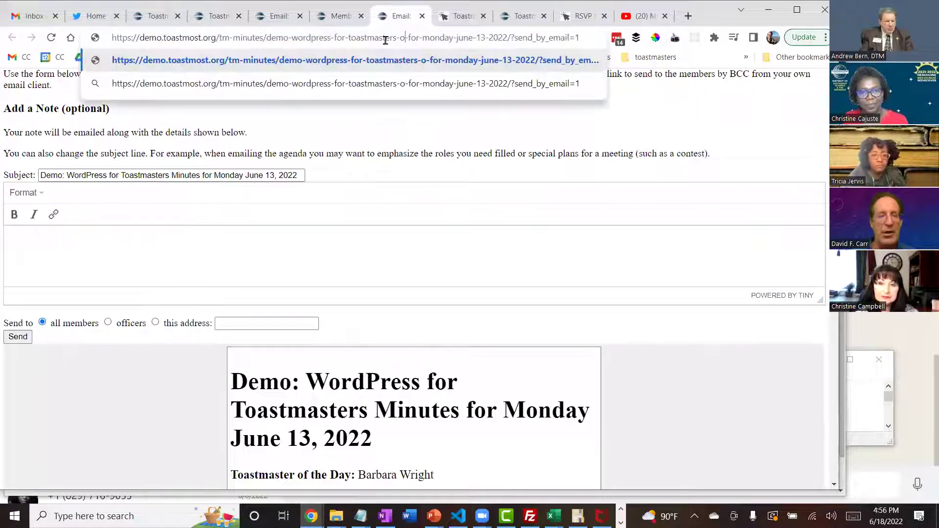
{"action": "key", "text": "ctrl+a"}
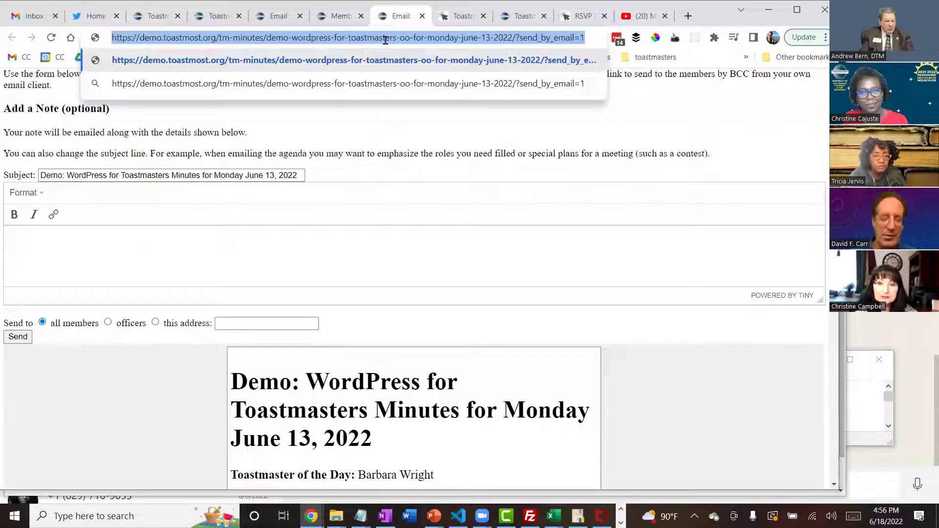
{"action": "type", "text": "club"}
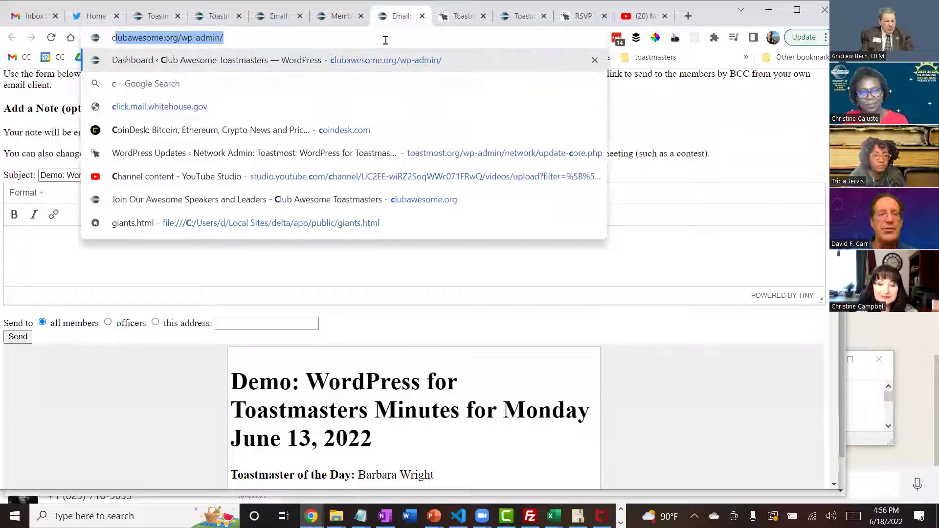
{"action": "key", "text": "Right"}
{"action": "key", "text": "BackSpace"}
{"action": "key", "text": "BackSpace"}
{"action": "key", "text": "BackSpace"}
{"action": "key", "text": "BackSpace"}
{"action": "key", "text": "BackSpace"}
{"action": "key", "text": "BackSpace"}
{"action": "key", "text": "BackSpace"}
{"action": "key", "text": "BackSpace"}
{"action": "key", "text": "BackSpace"}
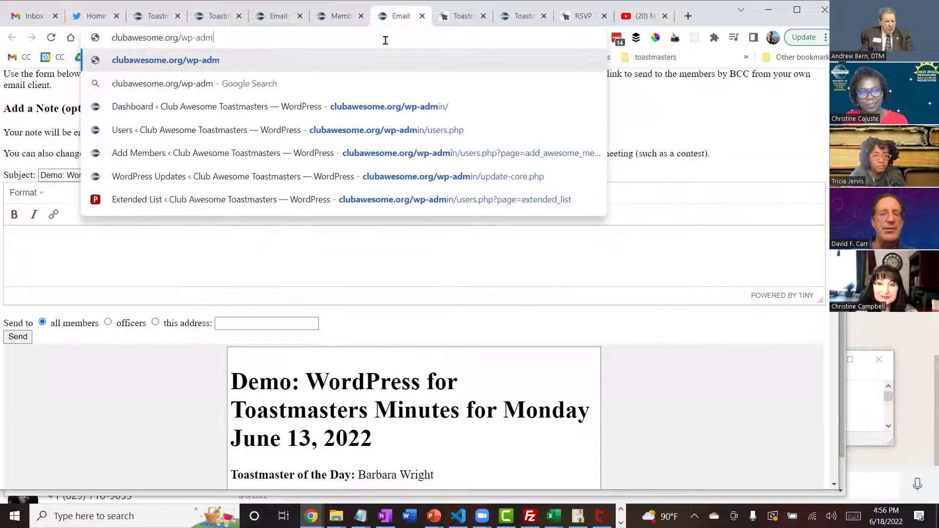
{"action": "key", "text": "Return"}
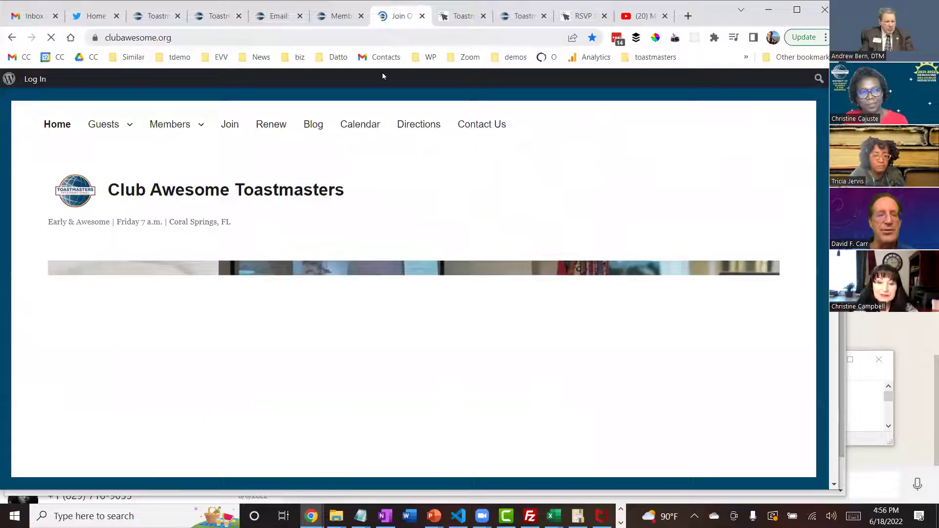
Open Club Awesome's Member Directory and look through its officer and member profiles.
{"action": "mouse_move", "coordinate": [196, 133]}
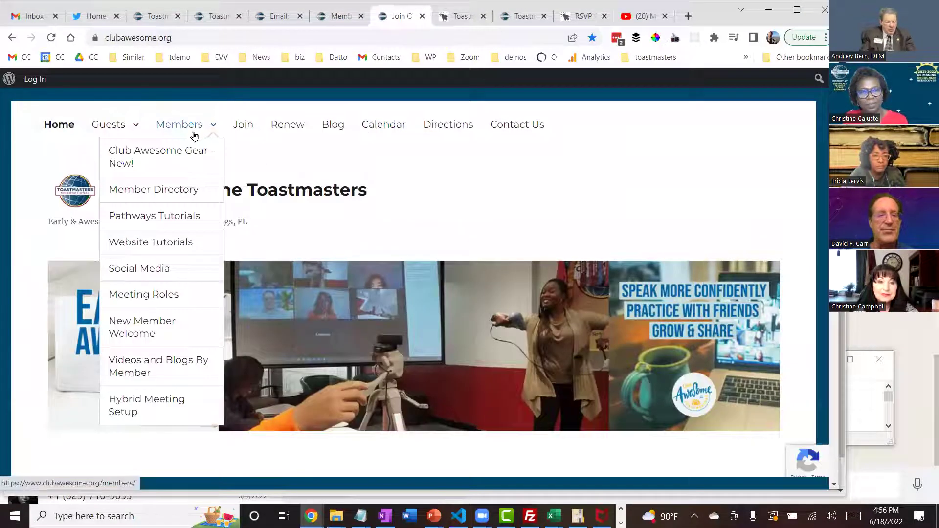
{"action": "left_click", "coordinate": [159, 192]}
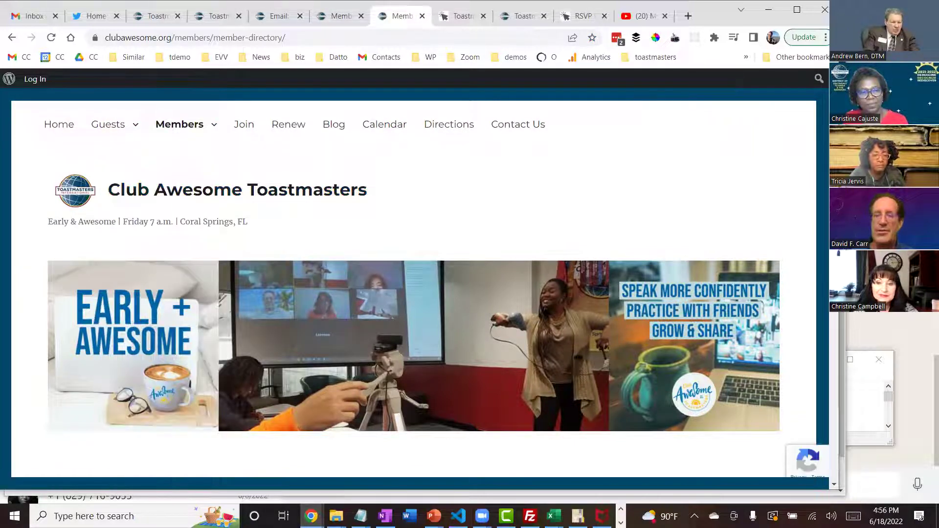
{"action": "scroll", "coordinate": [421, 313], "scroll_direction": "down", "scroll_amount": 9}
{"action": "scroll", "coordinate": [823, 193], "scroll_direction": "down", "scroll_amount": 15}
{"action": "scroll", "coordinate": [824, 195], "scroll_direction": "down", "scroll_amount": 15}
{"action": "scroll", "coordinate": [826, 252], "scroll_direction": "down", "scroll_amount": 17}
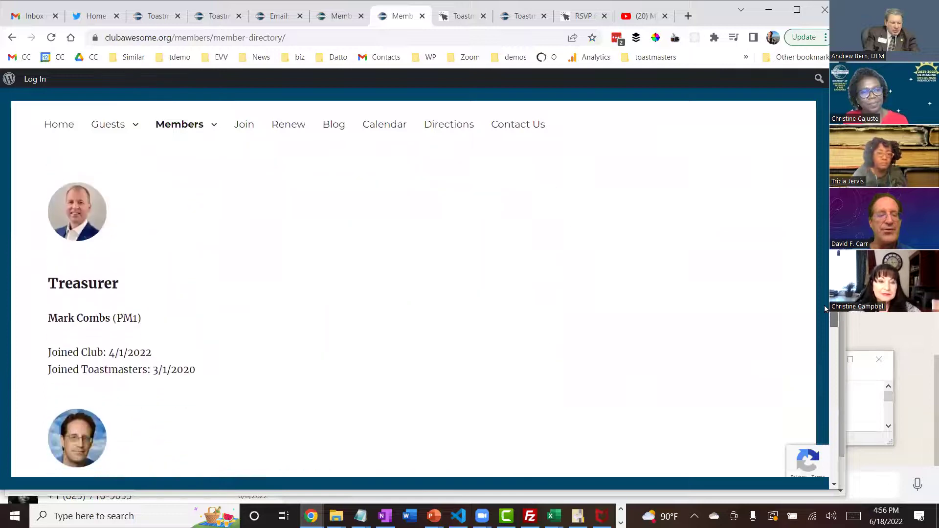
{"action": "scroll", "coordinate": [822, 333], "scroll_direction": "down", "scroll_amount": 18}
{"action": "scroll", "coordinate": [821, 367], "scroll_direction": "down", "scroll_amount": 4}
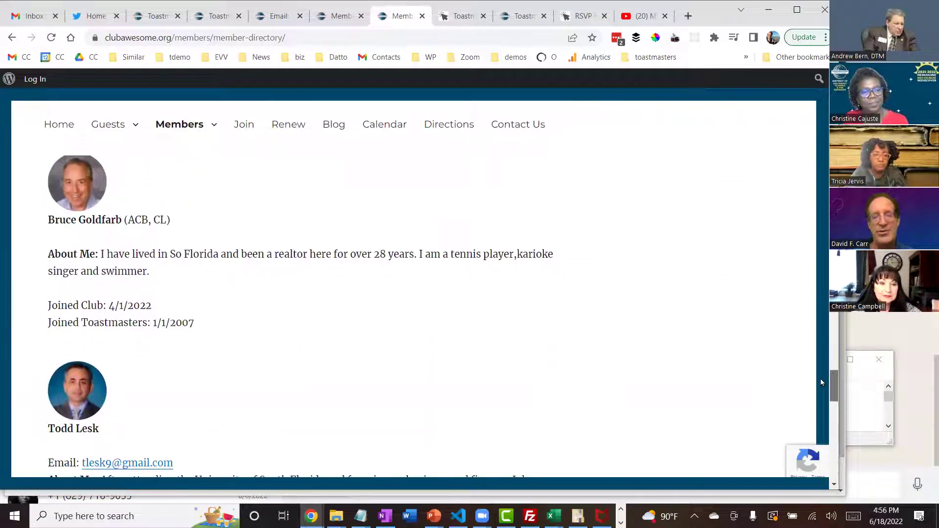
{"action": "scroll", "coordinate": [821, 378], "scroll_direction": "up", "scroll_amount": 1}
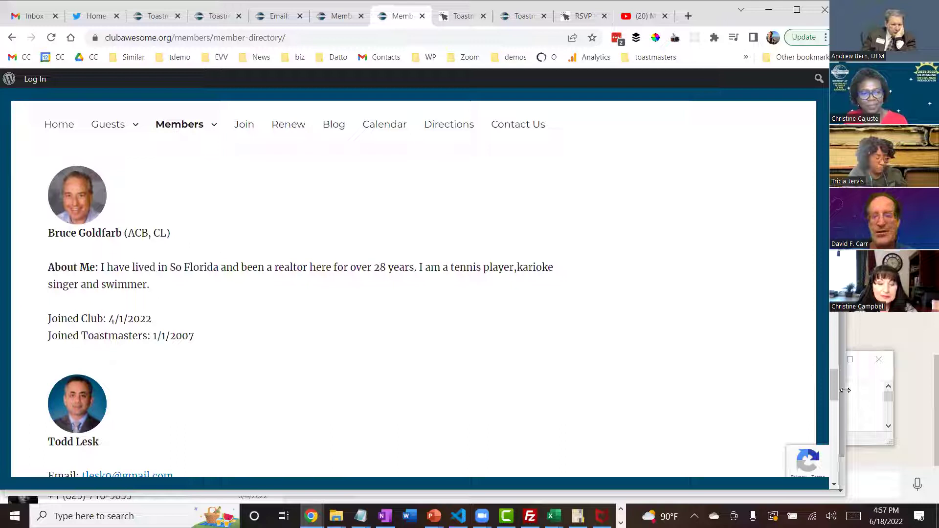
Open the Jun 24 Toastmasters meeting from the Member Directory page and view its agenda through to the meeting end.
{"action": "left_click_drag", "start_coordinate": [834, 387], "coordinate": [821, 119]}
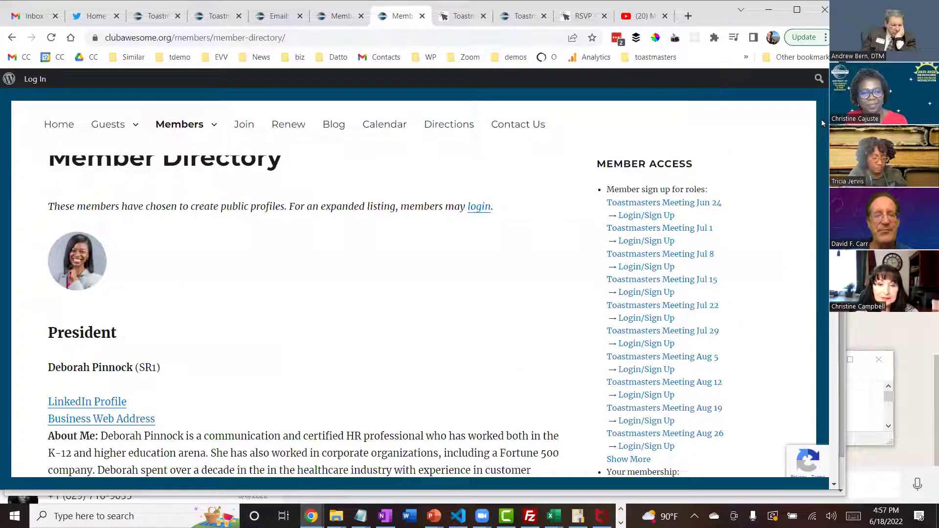
{"action": "left_click", "coordinate": [646, 205]}
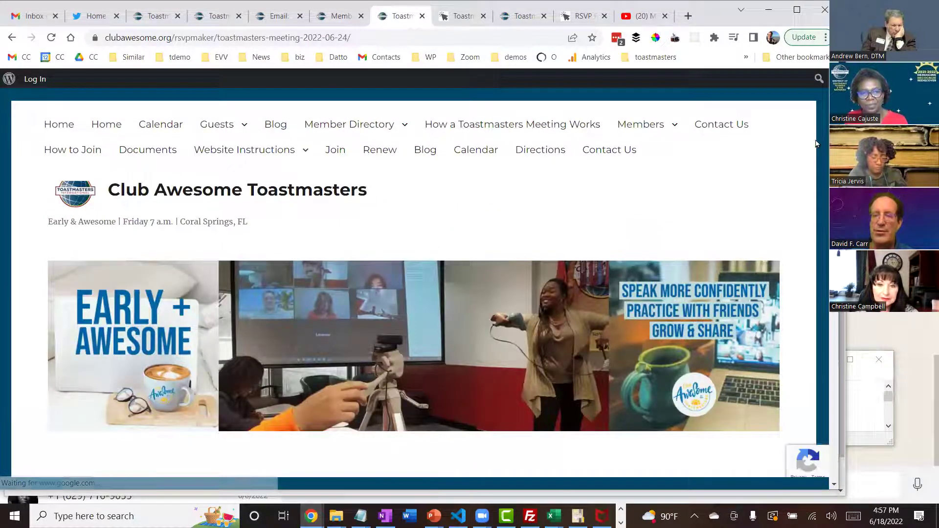
{"action": "scroll", "coordinate": [827, 159], "scroll_direction": "down", "scroll_amount": 5}
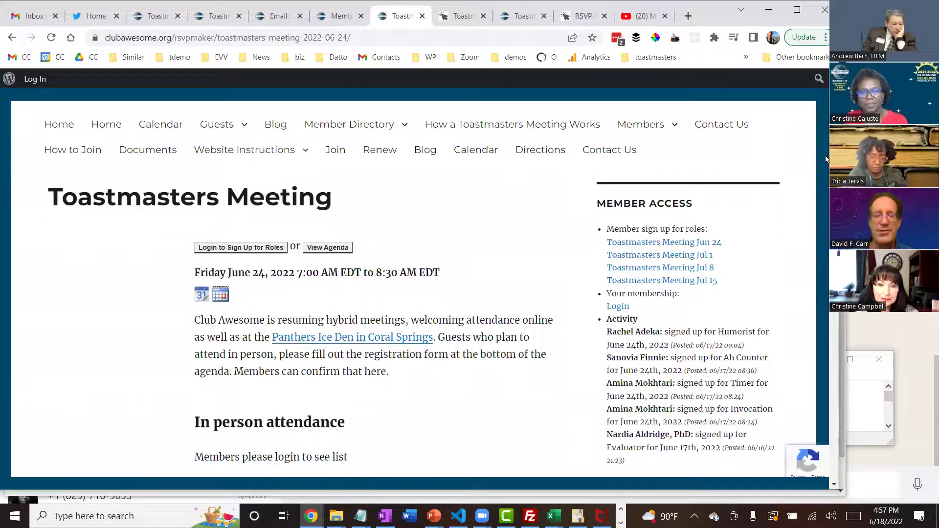
{"action": "left_click", "coordinate": [334, 249]}
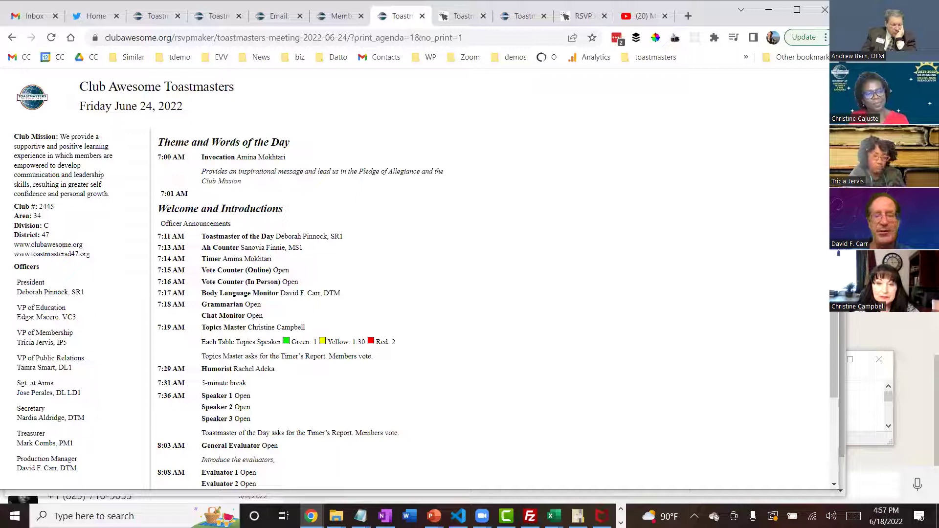
{"action": "scroll", "coordinate": [828, 295], "scroll_direction": "down", "scroll_amount": 3}
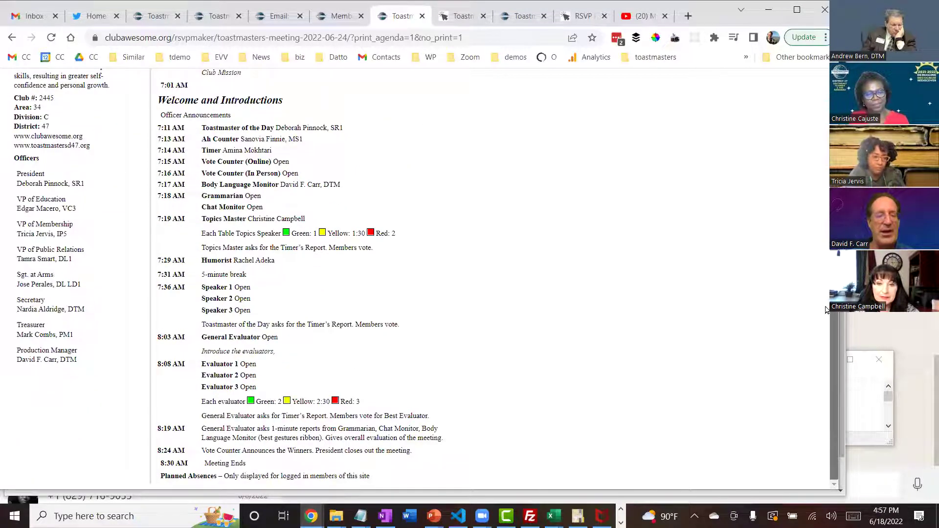
{"action": "scroll", "coordinate": [825, 310], "scroll_direction": "up", "scroll_amount": 3}
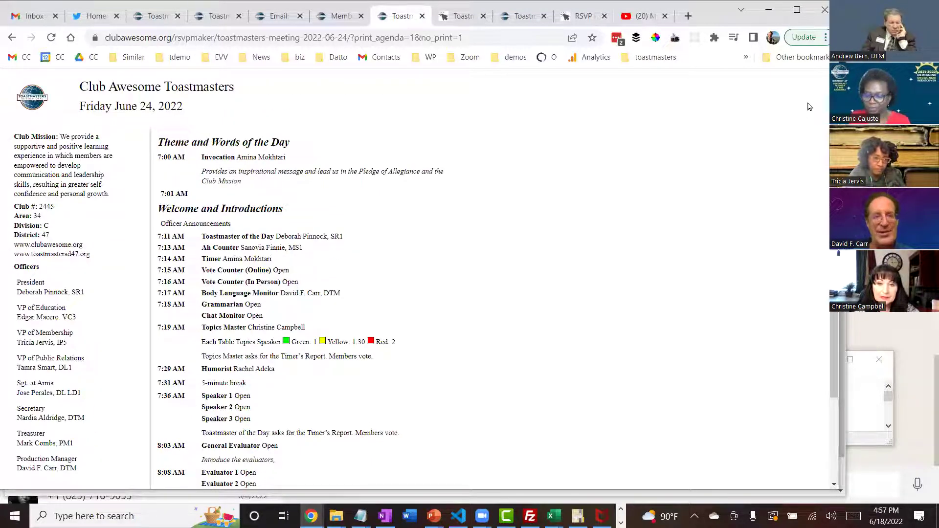